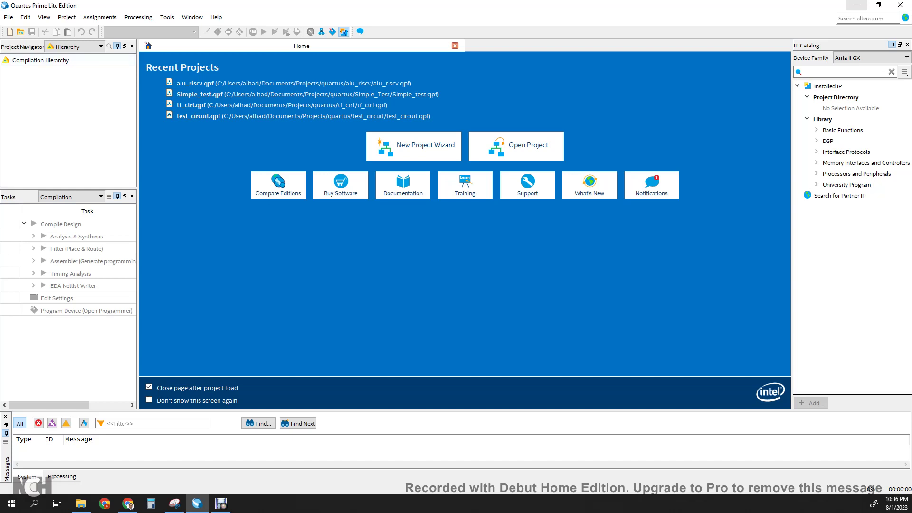
Start a new project named reg4 with top-level entity reg4, creating a reg4 working directory under Projects\quartus.
left_click(9, 16)
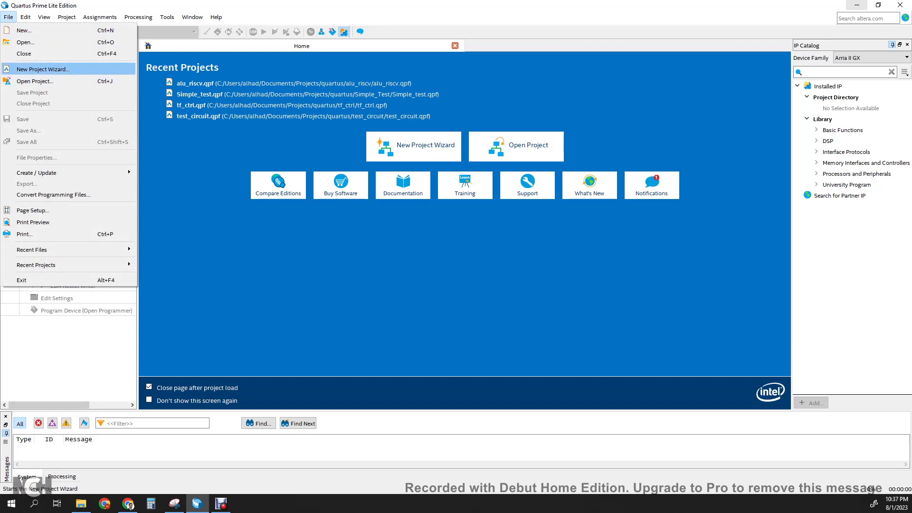
left_click(43, 69)
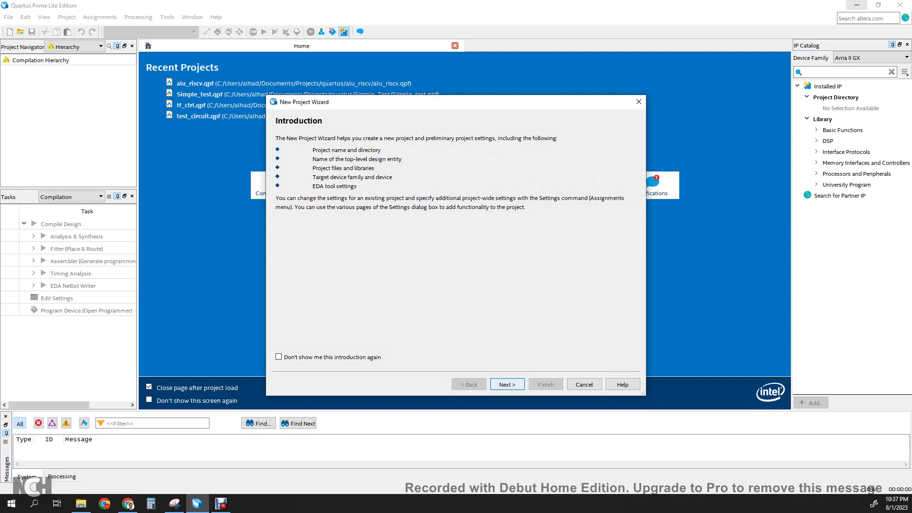
key("Return")
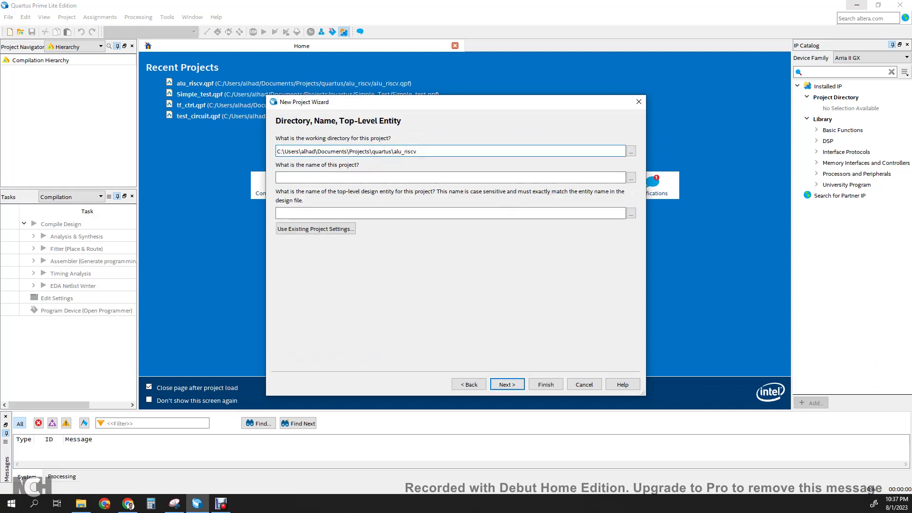
double_click(395, 151)
type("reg4")
left_click(395, 178)
type("reg")
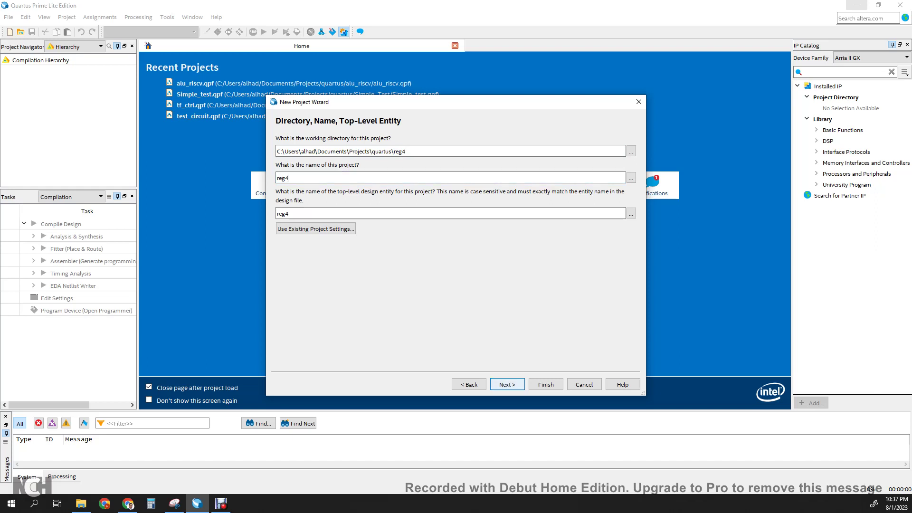
key("Return")
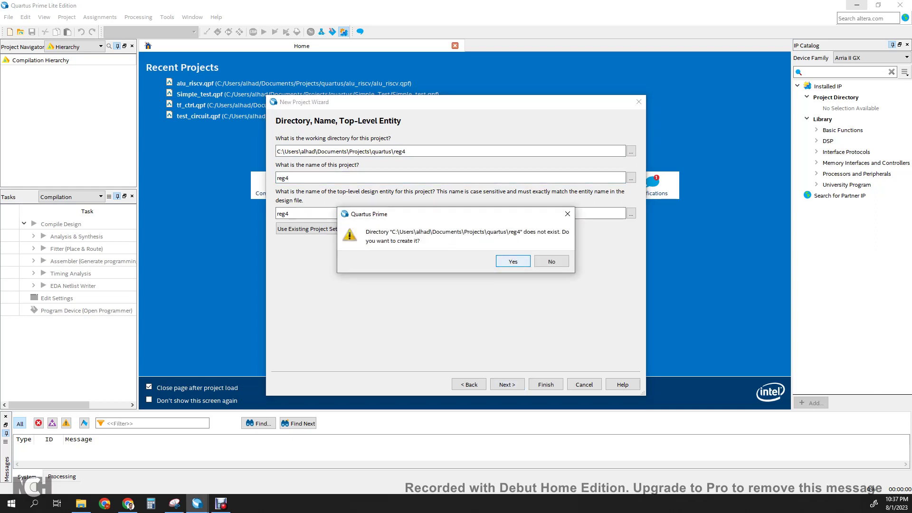
key("Return")
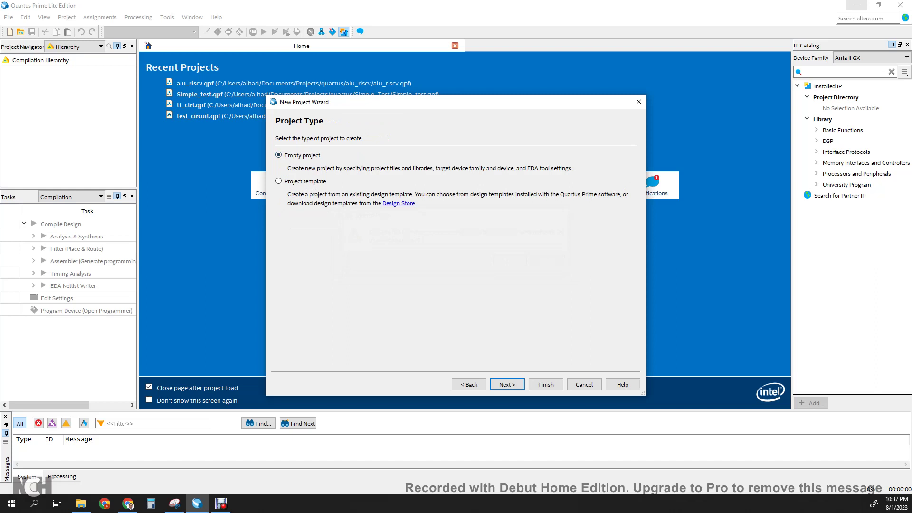
Finish the project setup as an empty project with no added files, the Arria II GX family, automatic device selection and no EDA tools.
key("Return")
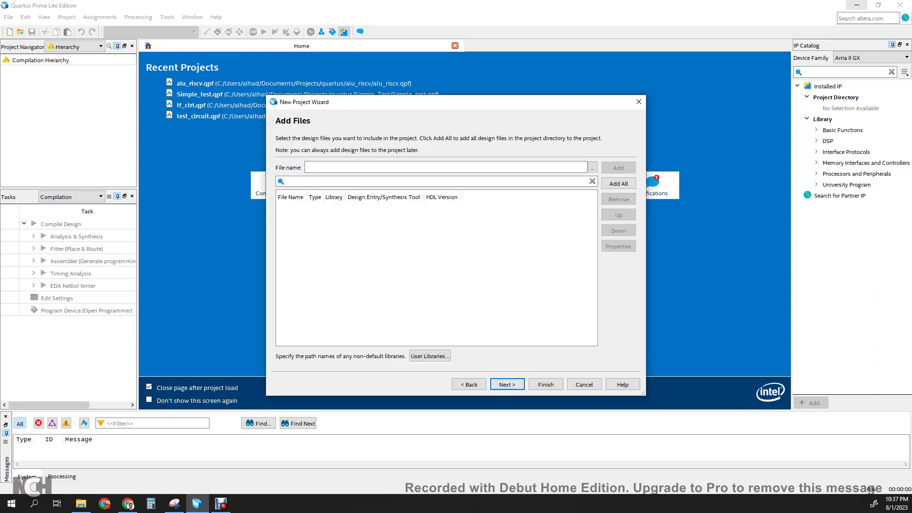
key("Return")
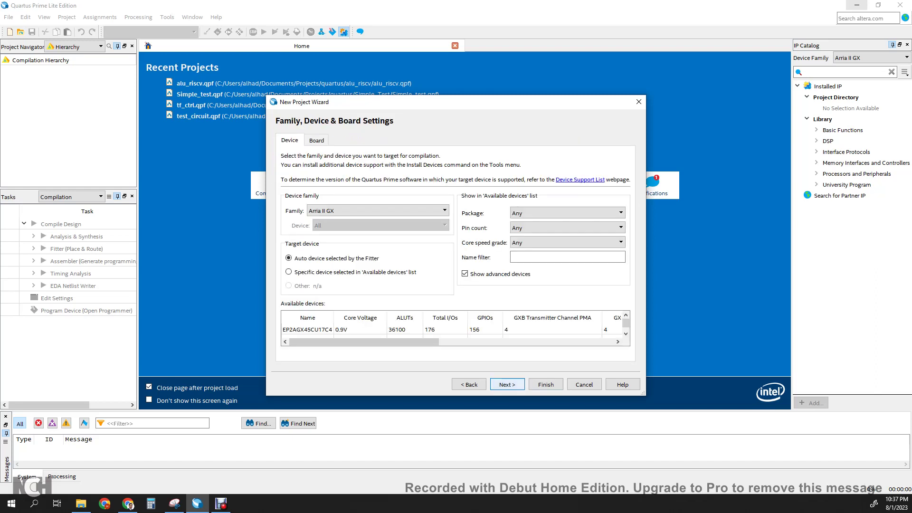
left_click(378, 210)
left_click(378, 210)
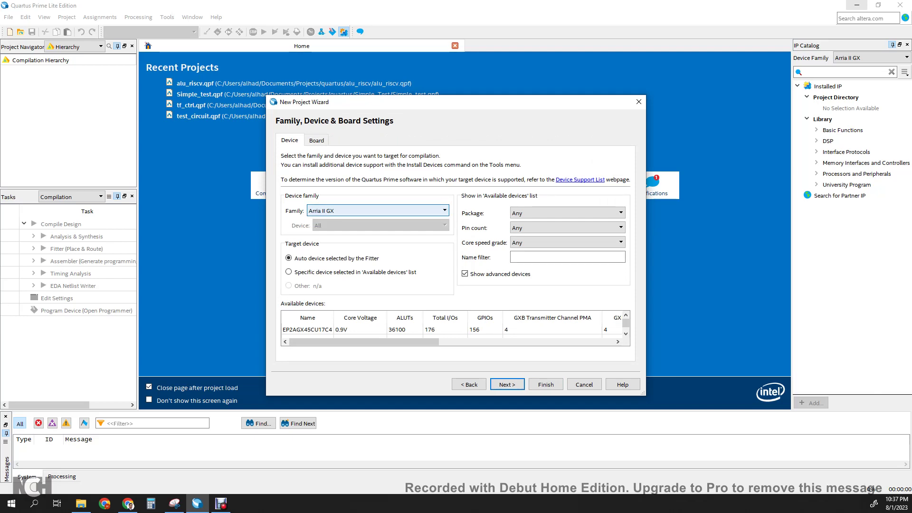
key("Return")
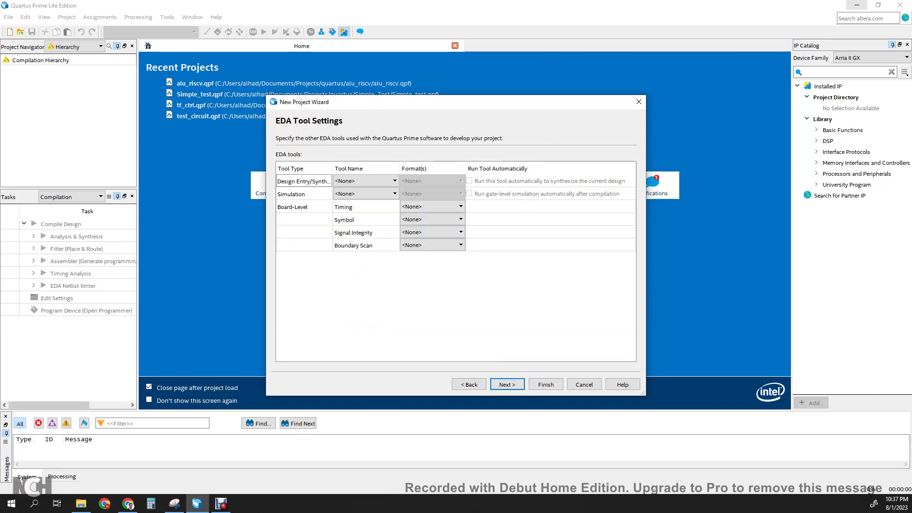
key("Return")
key("Return")
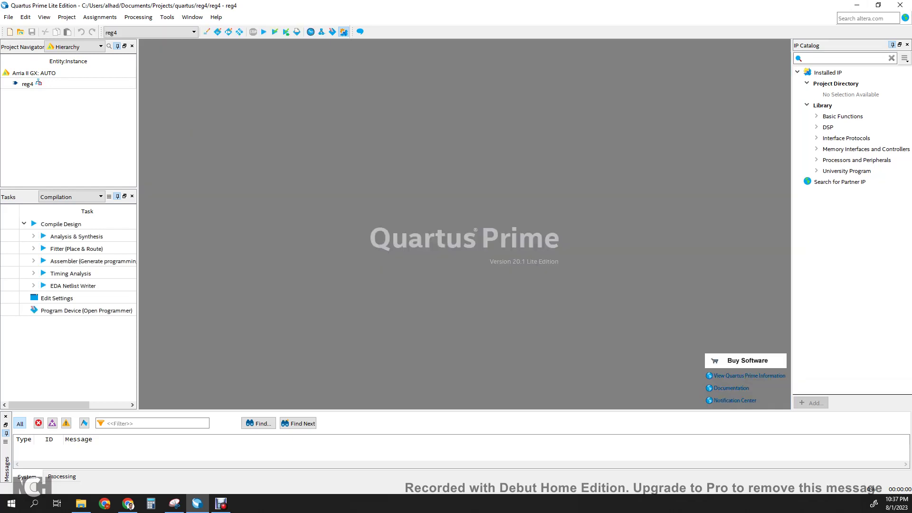
Create a new Block Diagram/Schematic file in the reg4 project.
left_click(8, 16)
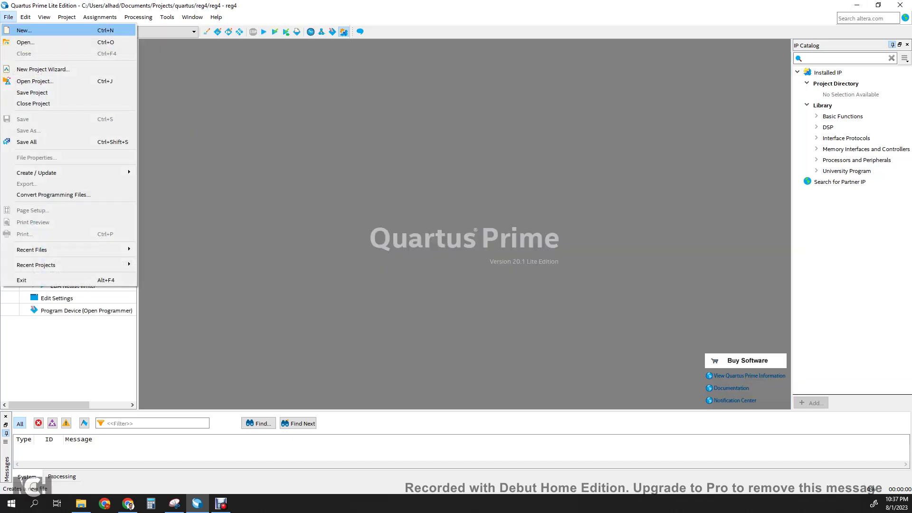
left_click(24, 31)
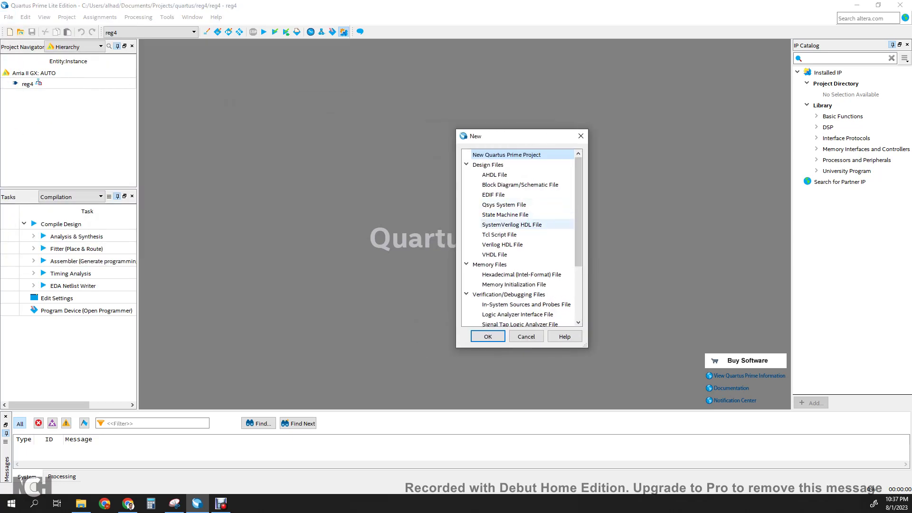
left_click(520, 185)
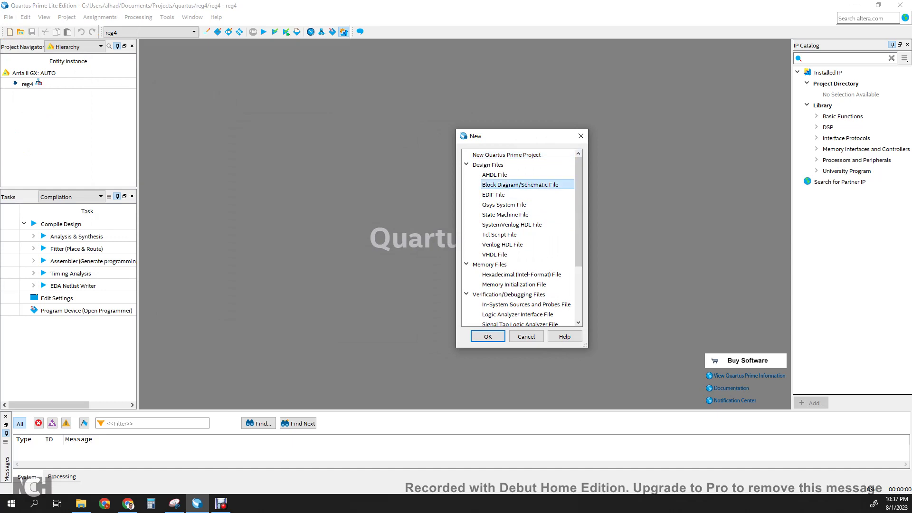
left_click(489, 337)
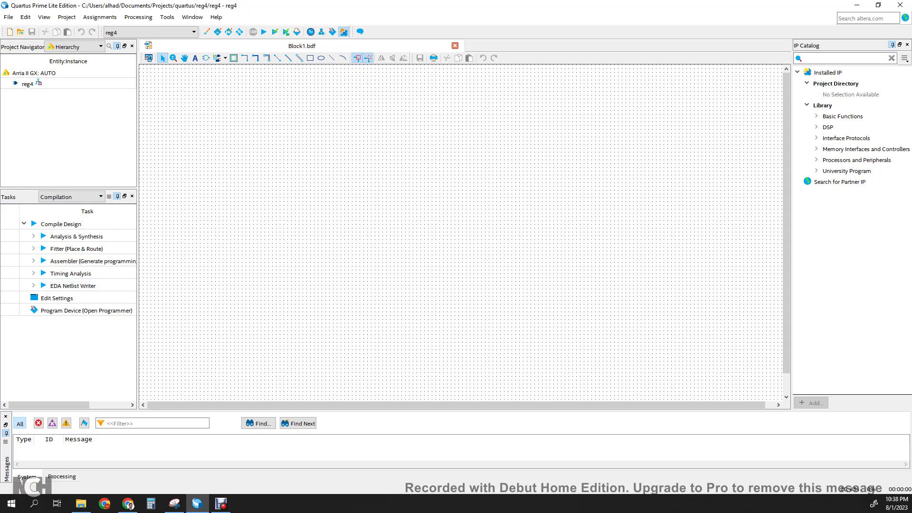
Insert a dff symbol from the primitives storage library in the upper middle of the schematic.
left_click(175, 503)
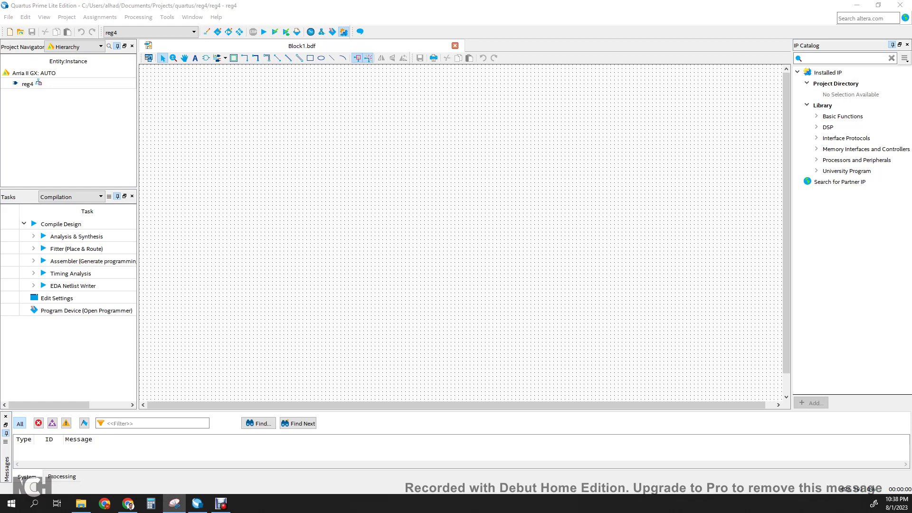
double_click(373, 155)
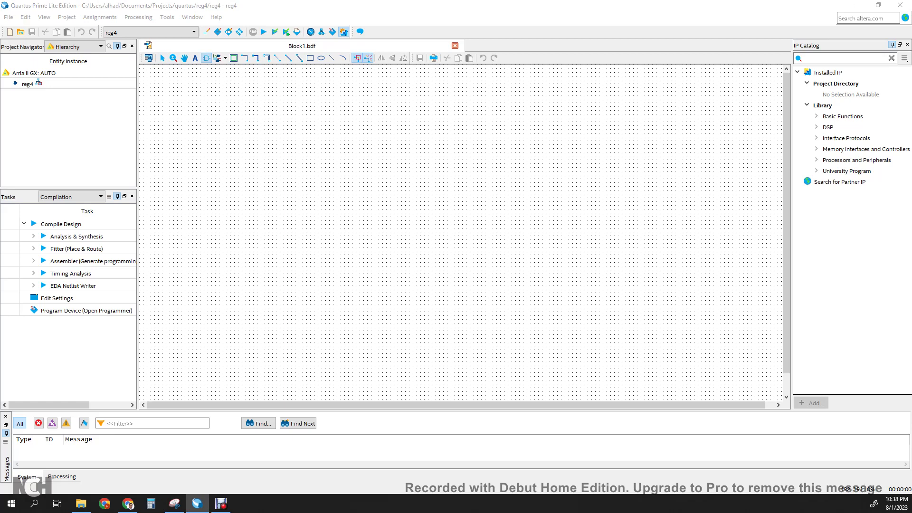
left_click(422, 153)
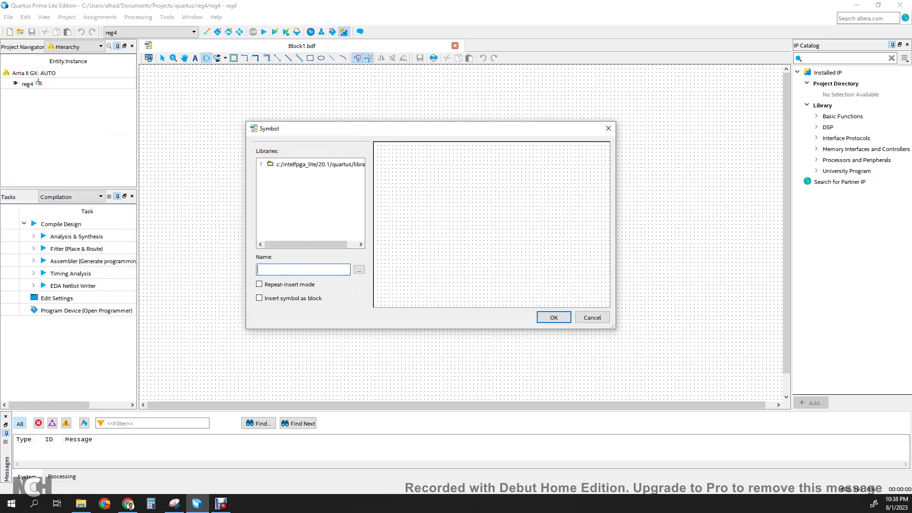
left_click(261, 164)
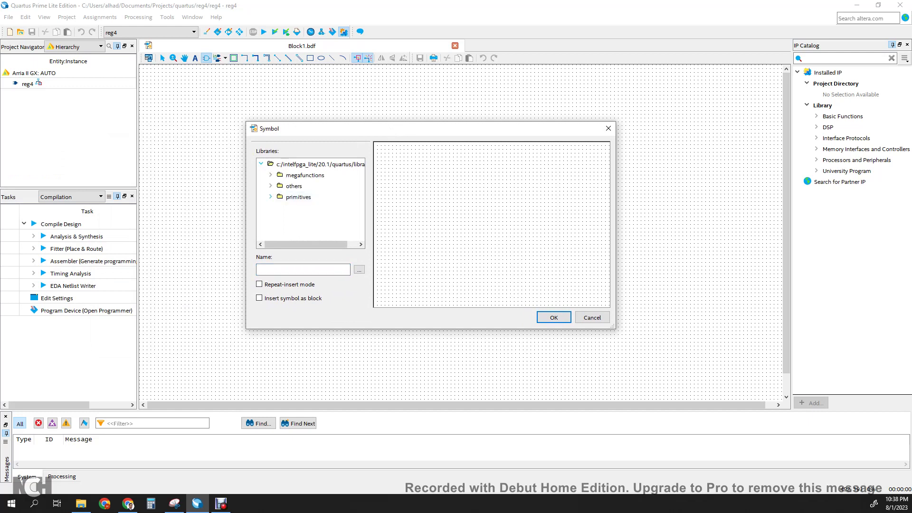
left_click(271, 196)
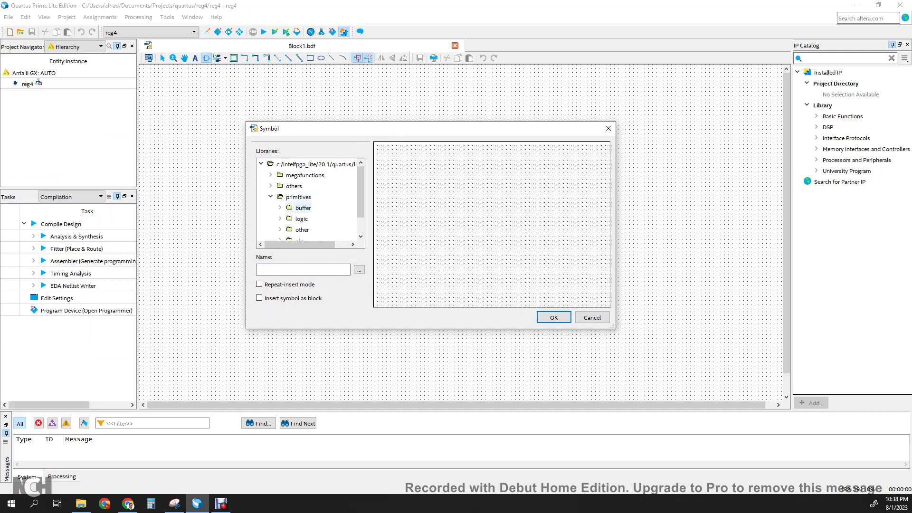
scroll(299, 208, "down", 1)
left_click(280, 229)
scroll(305, 214, "down", 1)
scroll(309, 197, "down", 1)
left_click(309, 175)
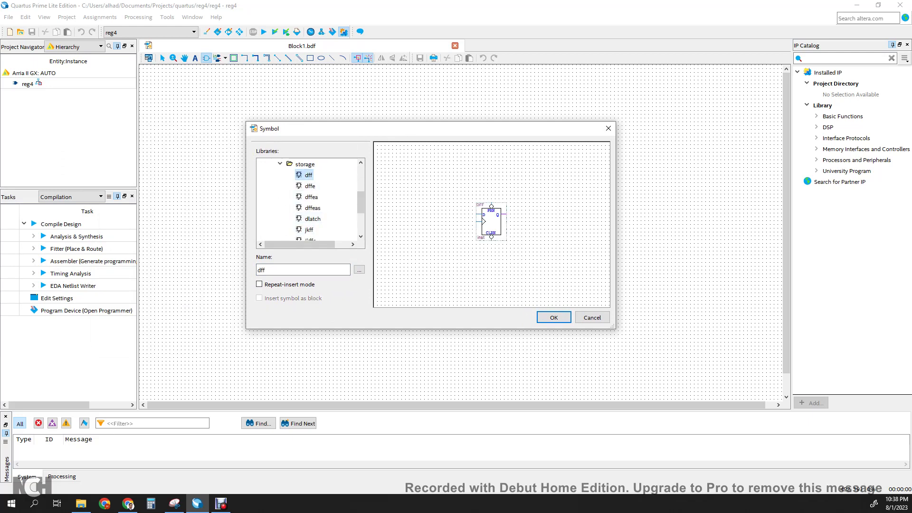
left_click(554, 318)
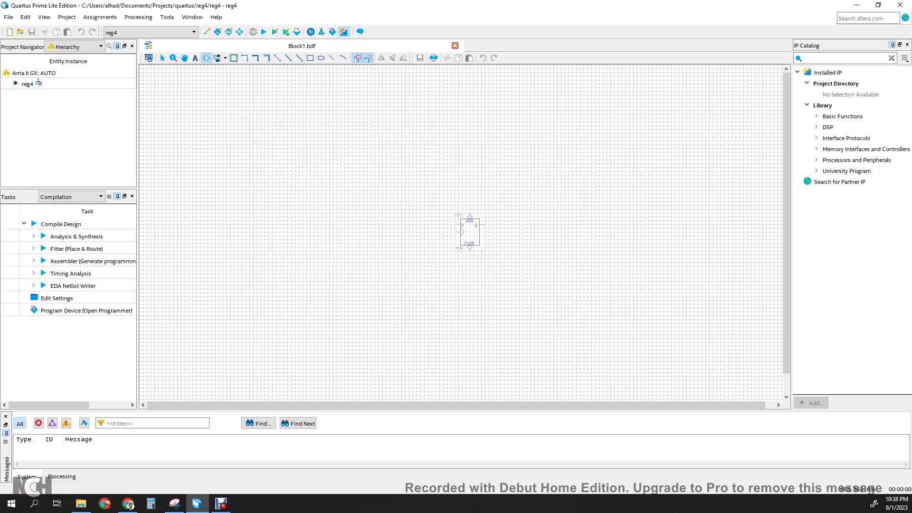
left_click(425, 156)
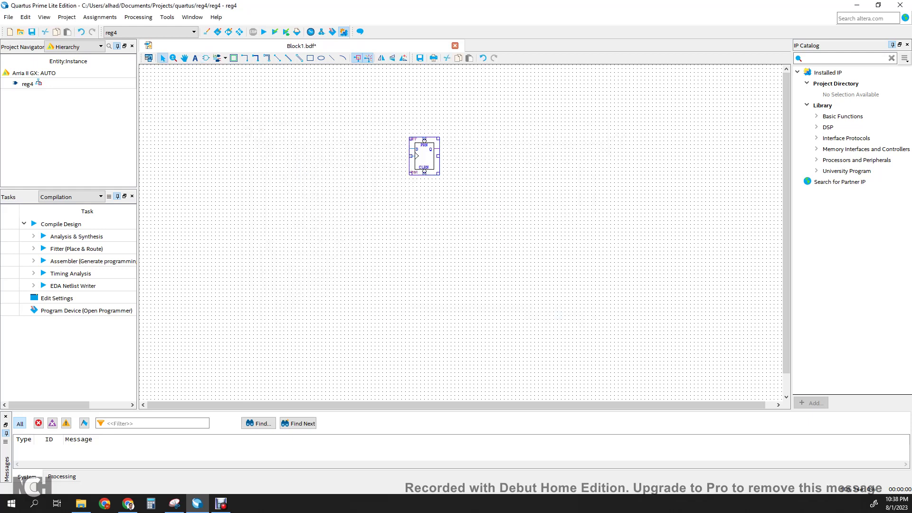
Copy the D flip-flop and paste three more instances, stacking them in a vertical column below the original.
scroll(447, 204, "up", 2, "ctrl")
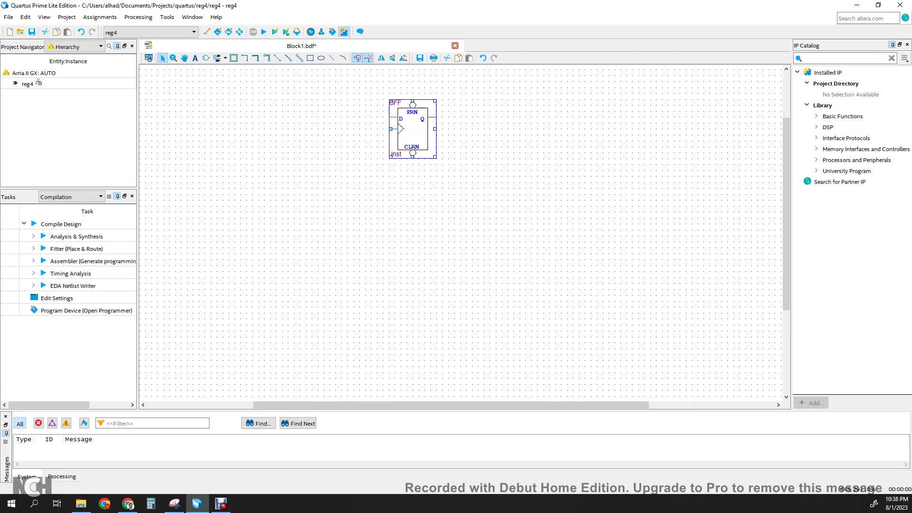
key("ctrl+c")
left_click(482, 198)
key("ctrl+v")
left_click_drag(507, 233, 413, 212)
key("ctrl+v")
left_click_drag(490, 273, 413, 291)
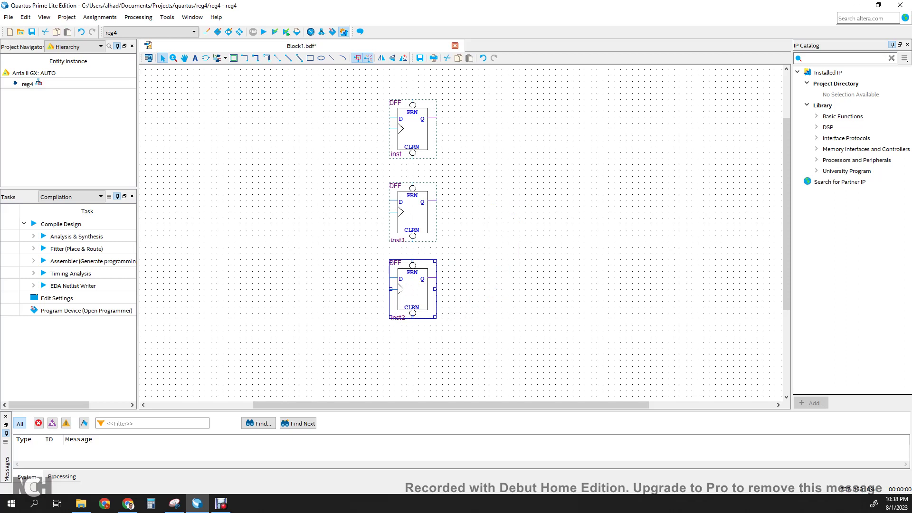
key("ctrl+v")
left_click_drag(536, 335, 412, 365)
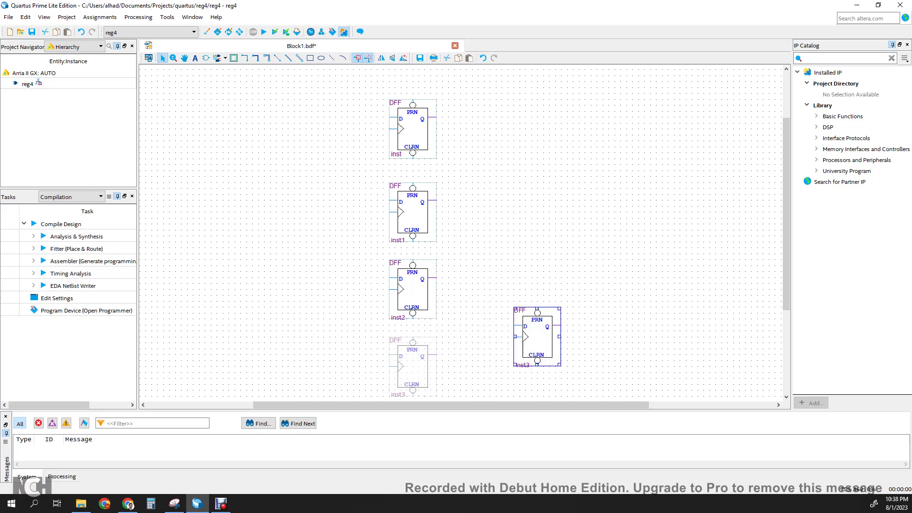
left_click_drag(412, 365, 412, 365)
Shift the lower three flip-flops slightly upward so that all four are evenly spaced and aligned in the column.
left_click_drag(421, 197, 422, 192)
left_click(412, 289)
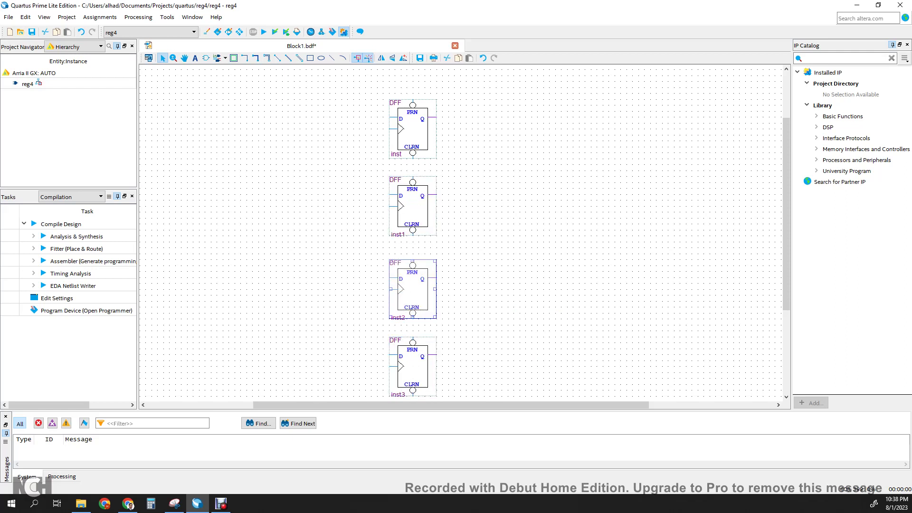
left_click_drag(412, 289, 413, 283)
left_click(412, 367)
left_click_drag(412, 367, 412, 360)
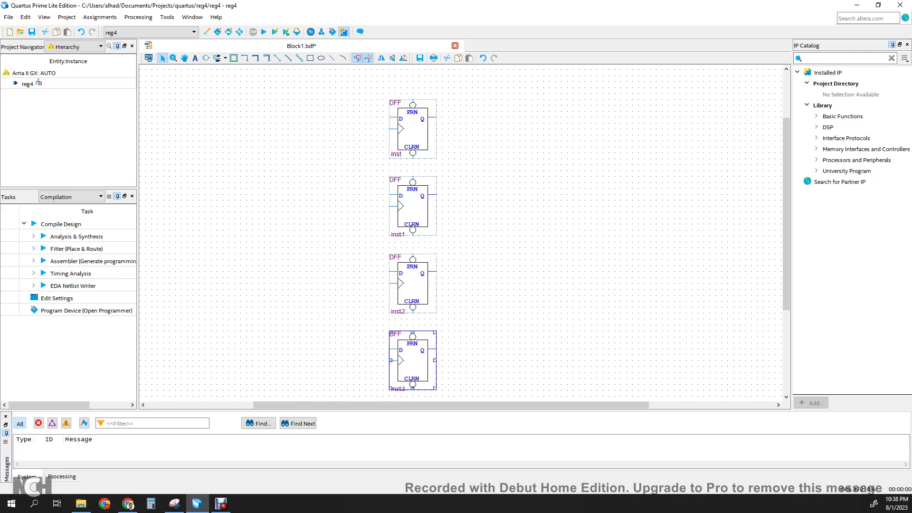
left_click(520, 242)
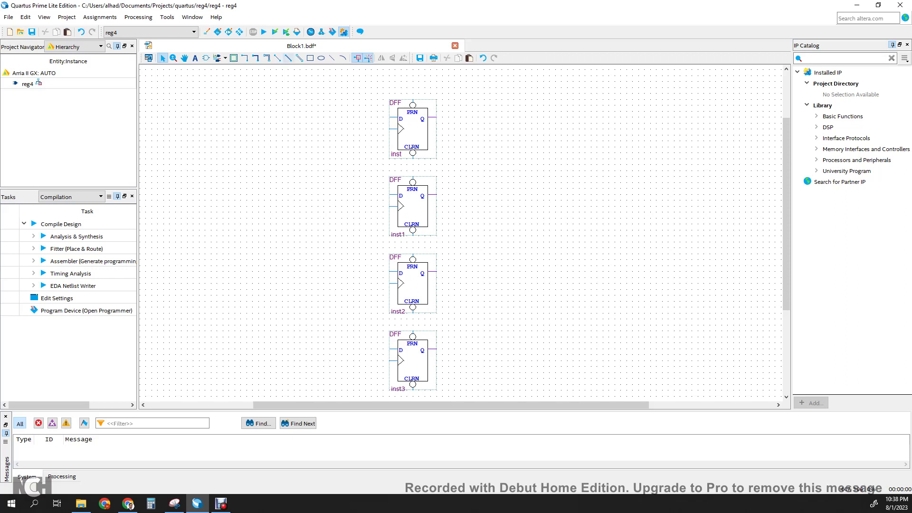
Place one input pin to the left of the top flip-flop, level with its D input.
left_click(224, 58)
left_click(234, 72)
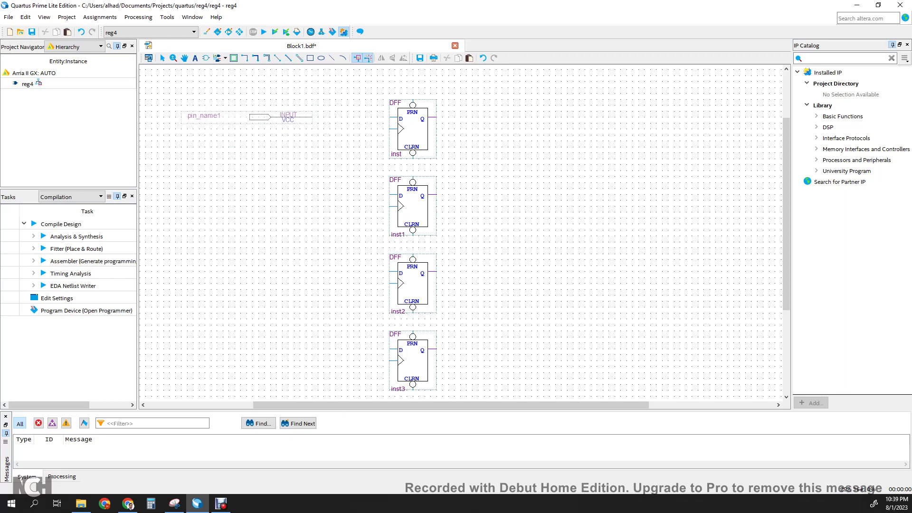
left_click(253, 118)
key("Escape")
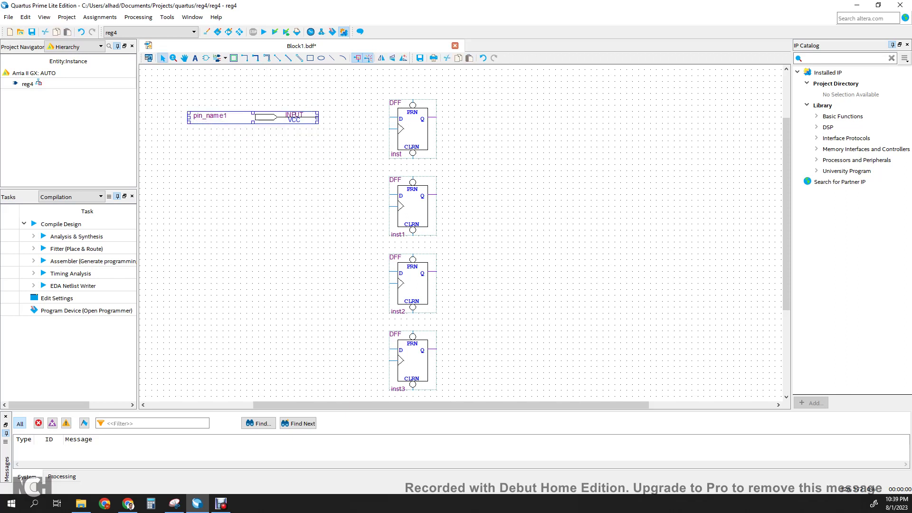
Rename the input pin as the 4-bit bus D_in[3..0].
left_click(219, 116)
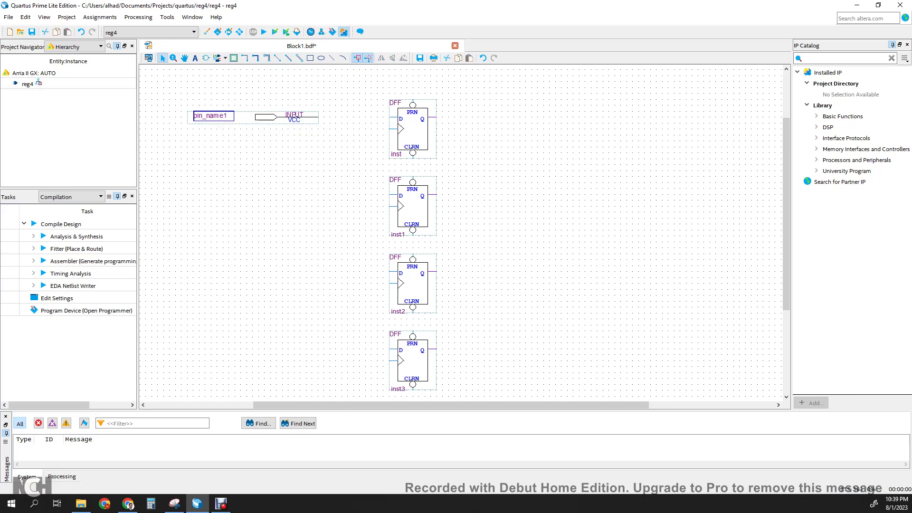
double_click(203, 116)
double_click(208, 116)
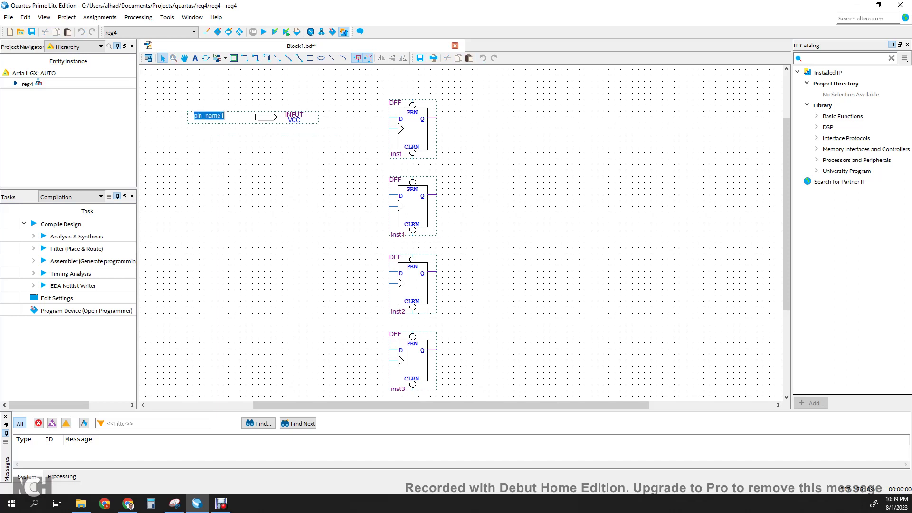
type("D_in[3..0]")
key("Return")
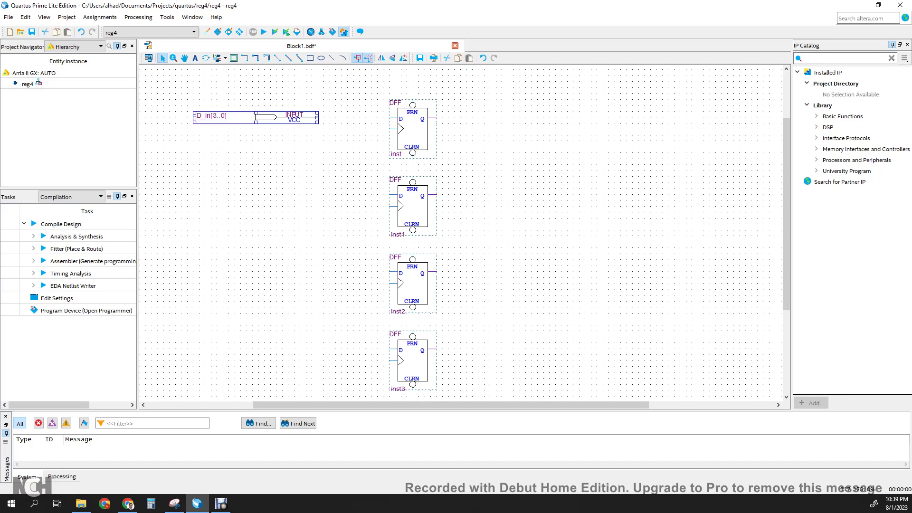
left_click(319, 152)
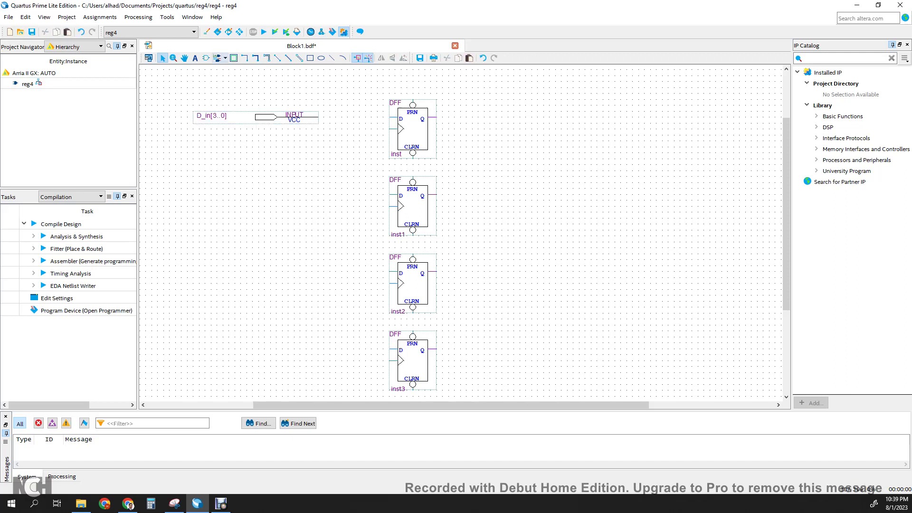
Place two more input pins below the D_in[3..0] pin, stacked vertically to the left of the flip-flops.
left_click(225, 57)
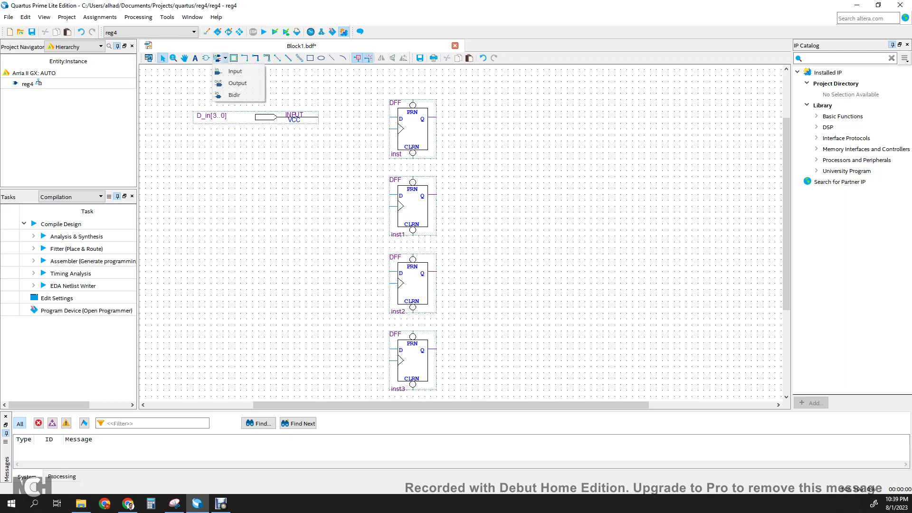
left_click(236, 71)
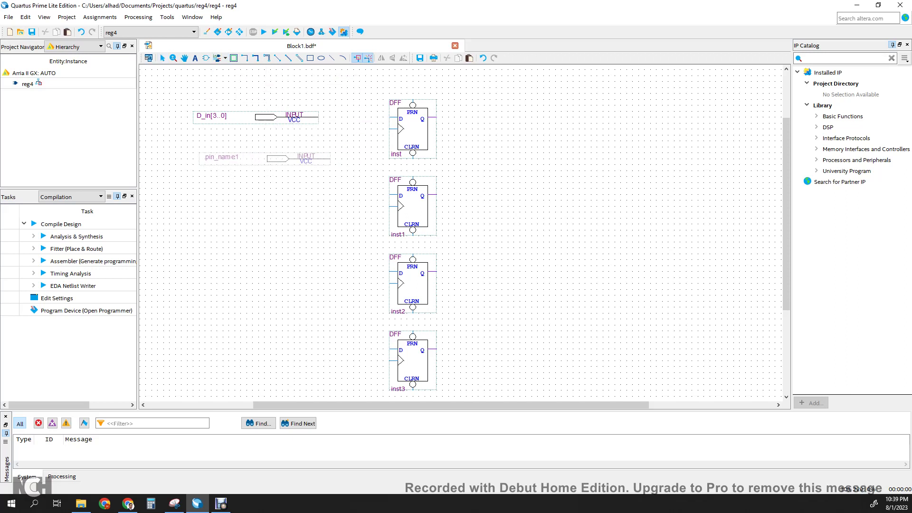
left_click(259, 159)
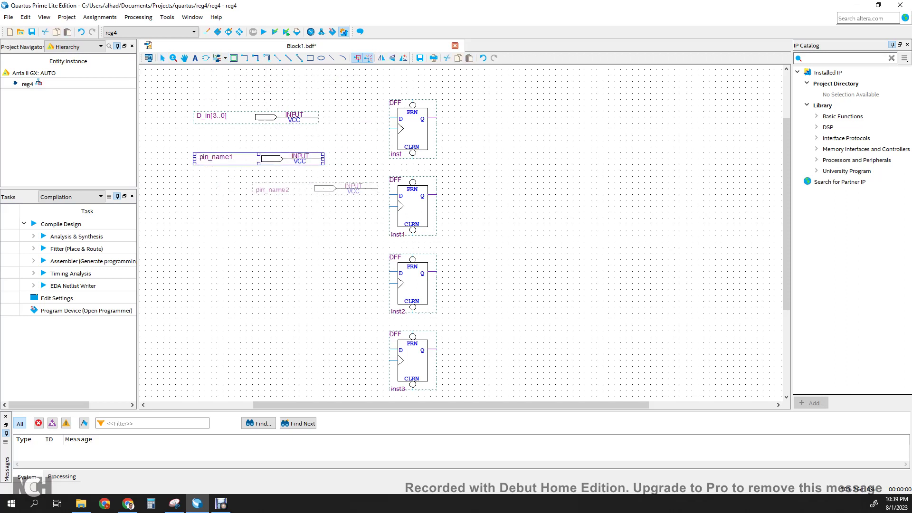
left_click(256, 195)
key("Escape")
Rename the two new input pins as clk for the upper one and rst for the lower one.
double_click(219, 158)
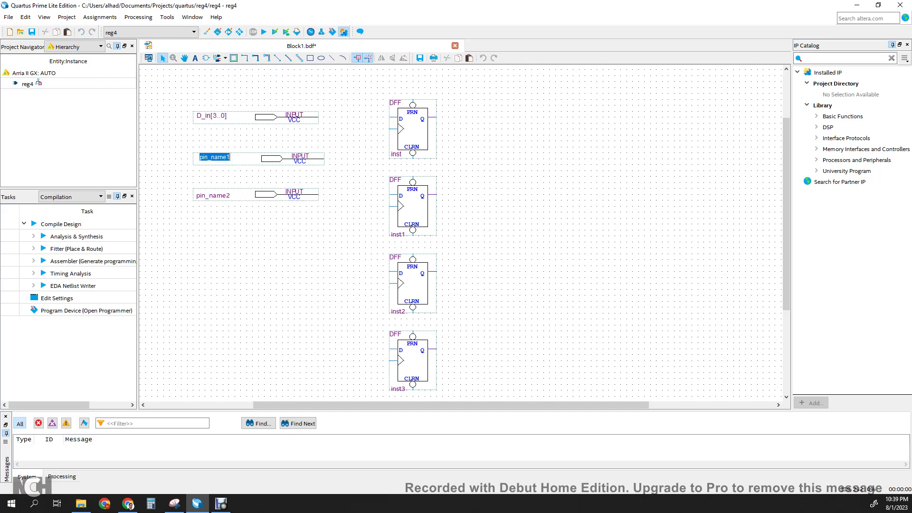
type("clk")
key("Tab")
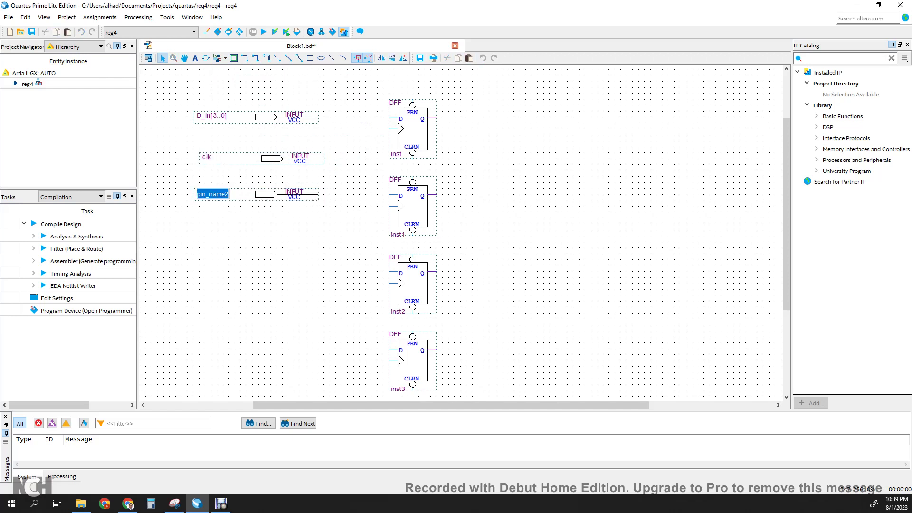
type("rst")
key("Return")
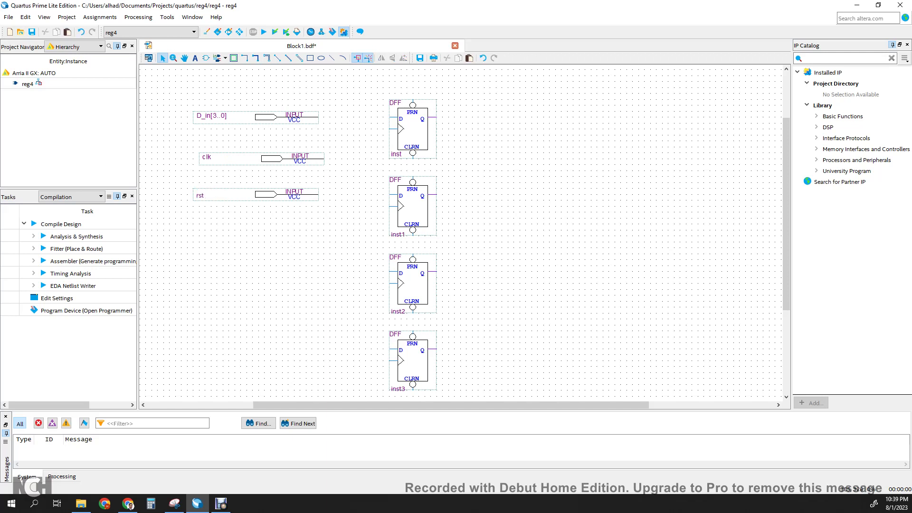
Move the clk and rst pins up beneath the D_in[3..0] pin, aligning all three input pins in one column.
left_click_drag(287, 159, 267, 141)
left_click(339, 119)
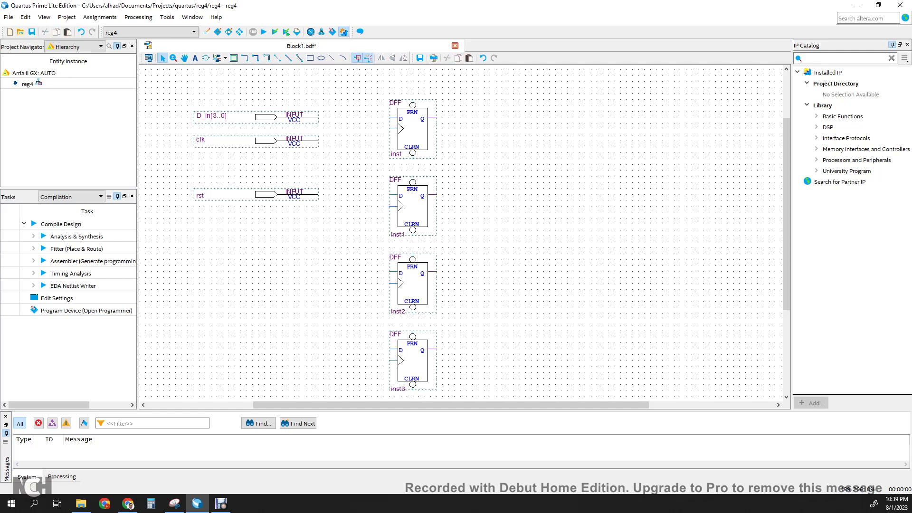
left_click_drag(294, 197, 294, 173)
Wire the clk pin to the clock inputs of all four flip-flops along a shared vertical line.
key("Escape")
mouse_move(319, 141)
left_mouse_down()
mouse_move(389, 129)
mouse_move(389, 206)
mouse_move(359, 209)
mouse_move(389, 283)
left_mouse_up()
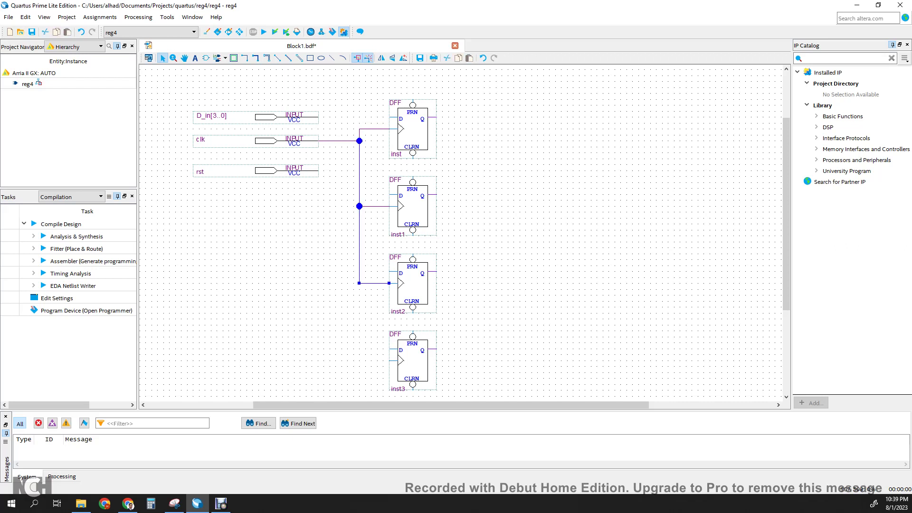
left_click_drag(389, 361, 360, 284)
Wire the rst pin to the CLRN inputs of all four flip-flops along a shared vertical line.
mouse_move(319, 171)
left_mouse_down()
mouse_move(406, 171)
mouse_move(413, 158)
left_mouse_up()
left_click_drag(412, 231, 342, 171)
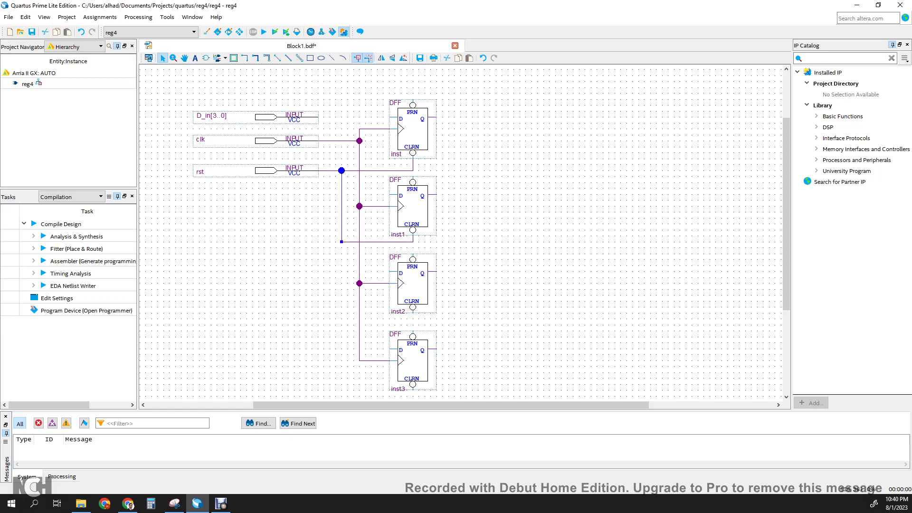
left_click(365, 269)
left_click_drag(342, 247, 413, 313)
scroll(464, 233, "down", 3)
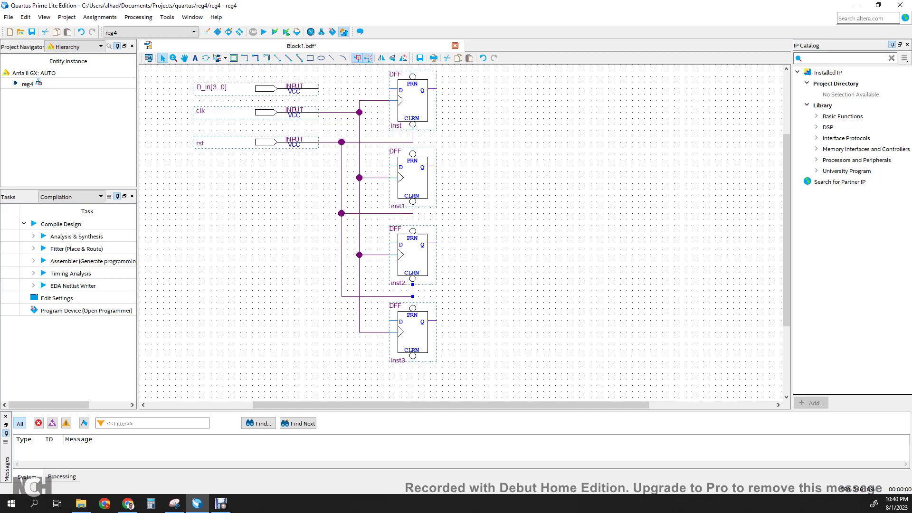
left_click_drag(413, 356, 341, 296)
left_click(643, 307)
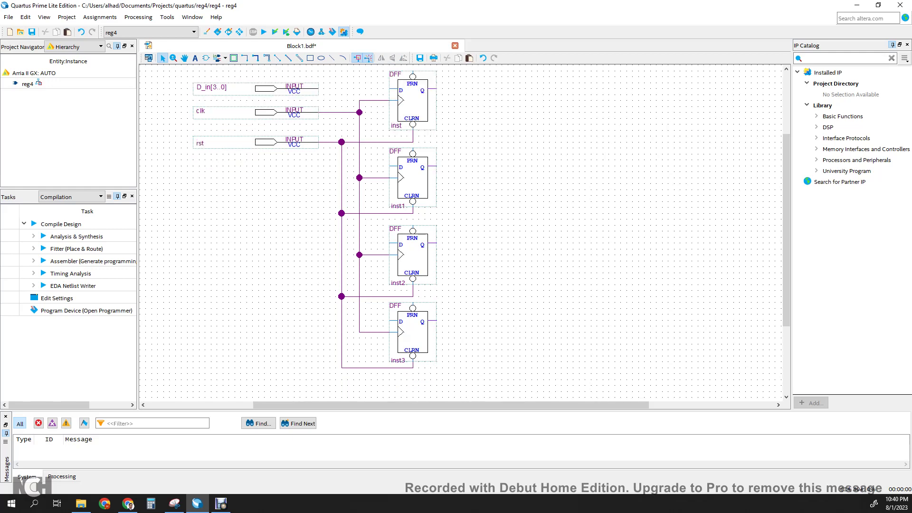
Place one output pin to the right of the top flip-flop, level with its Q output.
scroll(464, 233, "up", 2)
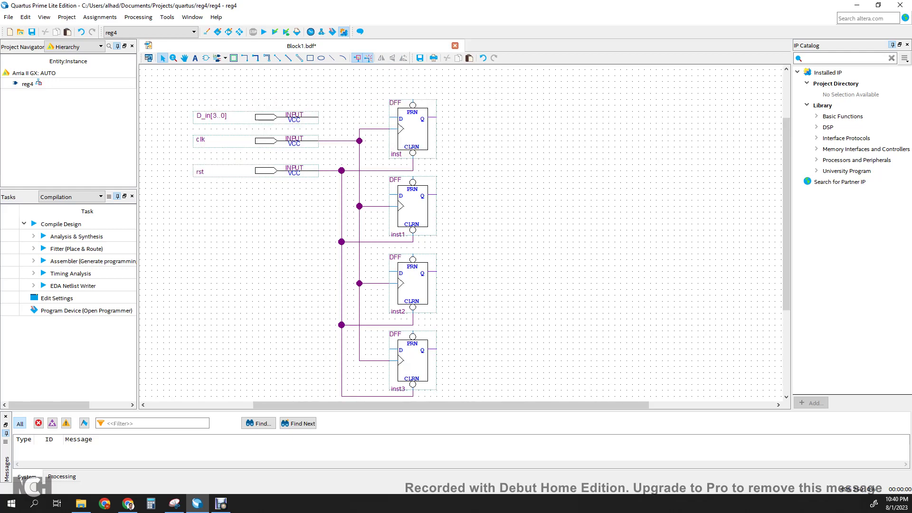
left_click(225, 58)
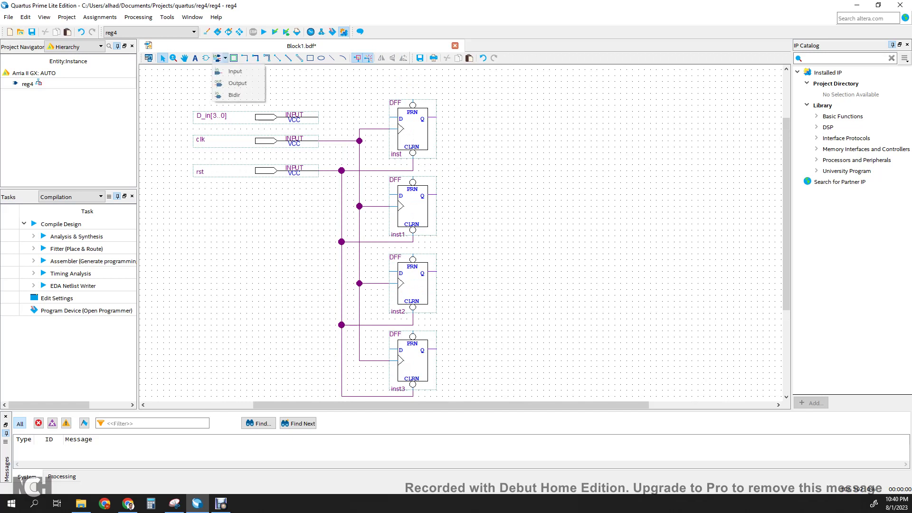
left_click(226, 84)
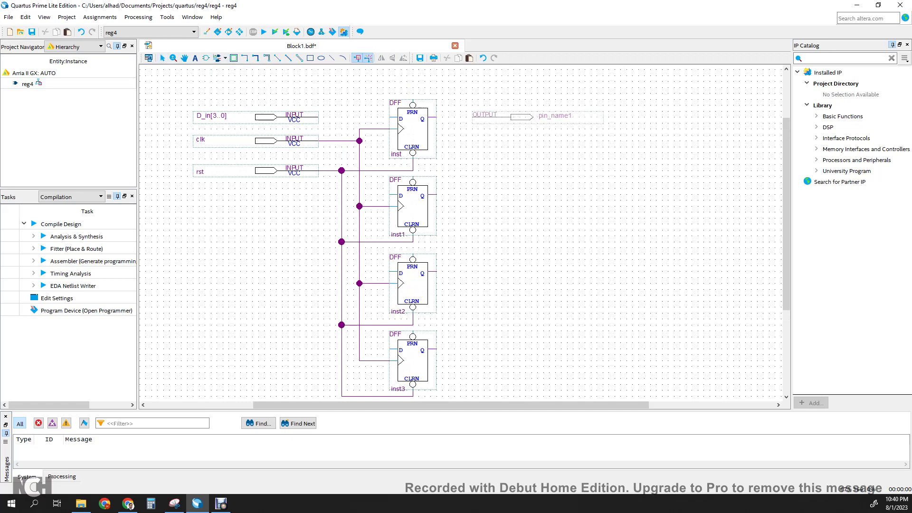
left_click(485, 113)
key("Escape")
Rename the output pin as the 4-bit bus Q_out[3..0].
double_click(566, 116)
type("Q_out")
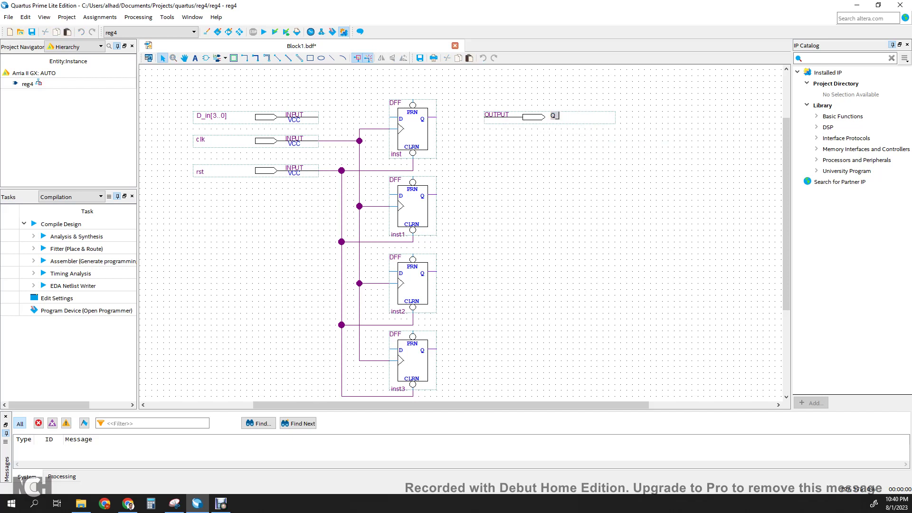
type("[3..0]")
key("Return")
left_click(550, 172)
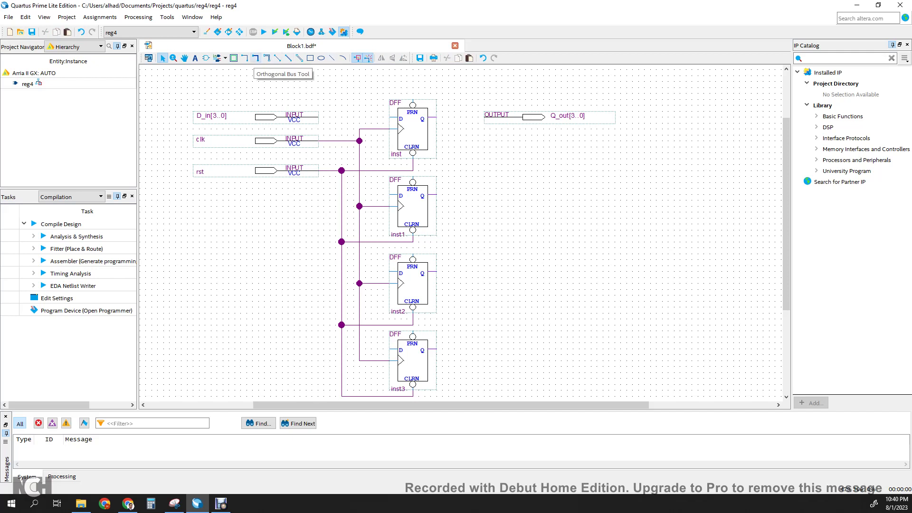
Draw vertical bus lines from the D_in[3..0] and Q_out[3..0] pins down to the level of the bottom flip-flop's D and Q pins.
left_click(255, 58)
left_click_drag(319, 117, 330, 349)
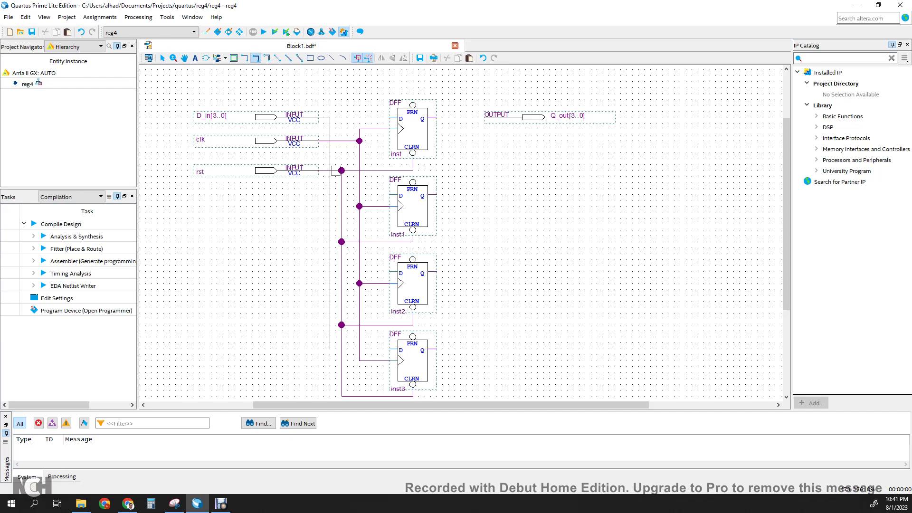
left_click_drag(330, 349, 330, 349)
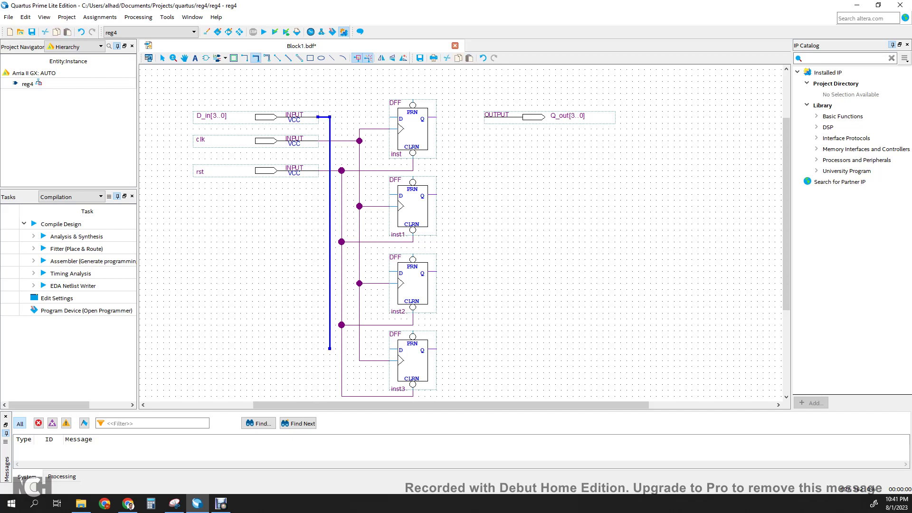
left_click_drag(484, 117, 460, 348)
key("Escape")
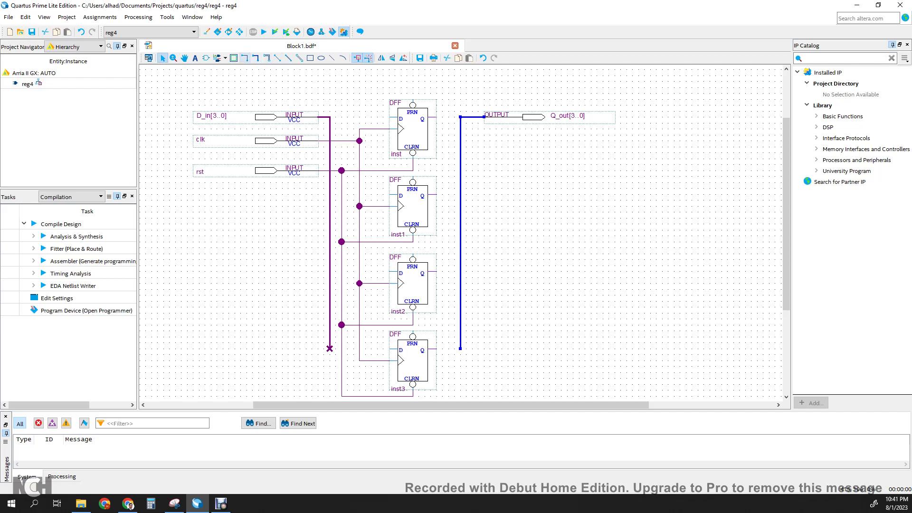
Draw a node wire from the D_in bus to the D input of the top flip-flop.
left_click(244, 57)
left_click_drag(330, 116, 389, 117)
key("Escape")
key("ctrl+c")
left_click(338, 78)
left_click(356, 118)
double_click(356, 118)
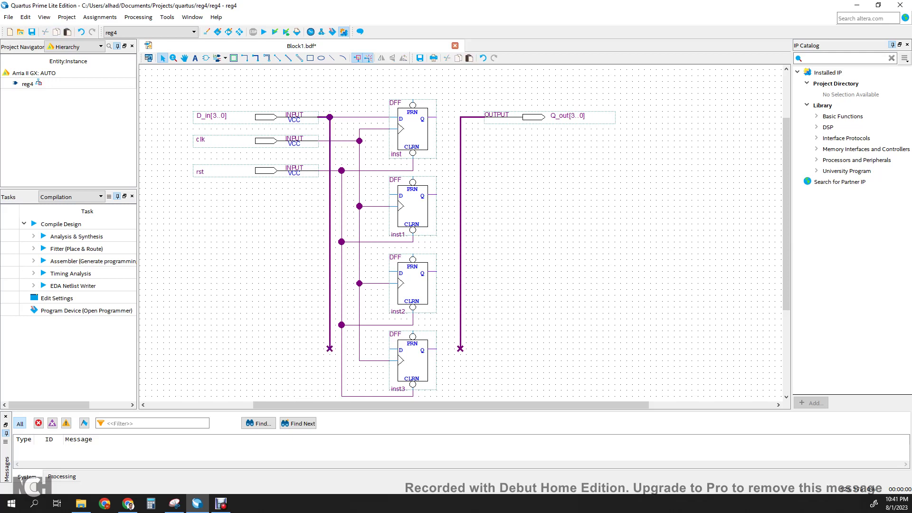
right_click(358, 116)
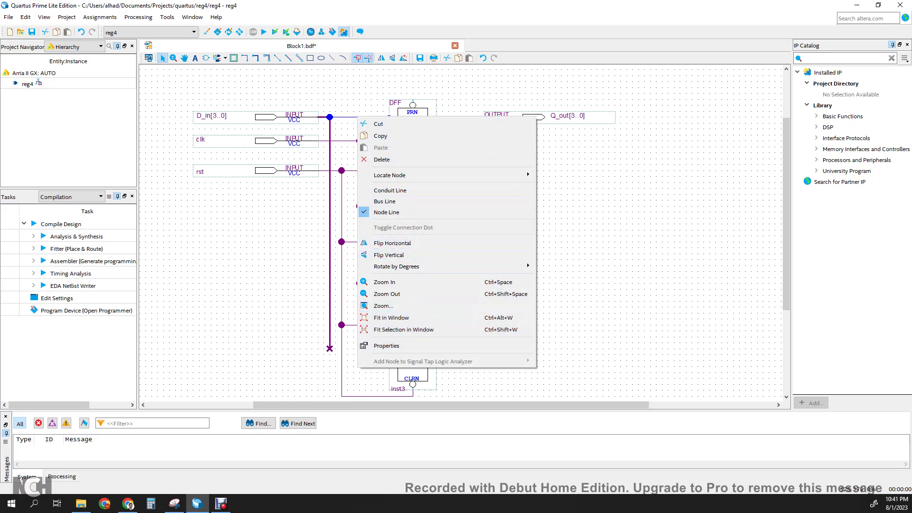
left_click(354, 133)
Name the wire into the top flip-flop's D input D_in[3].
right_click(362, 117)
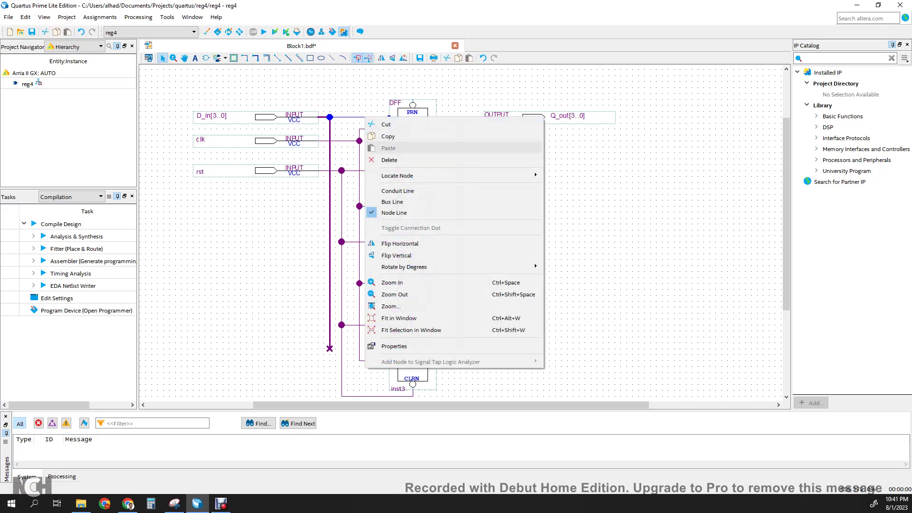
left_click(394, 346)
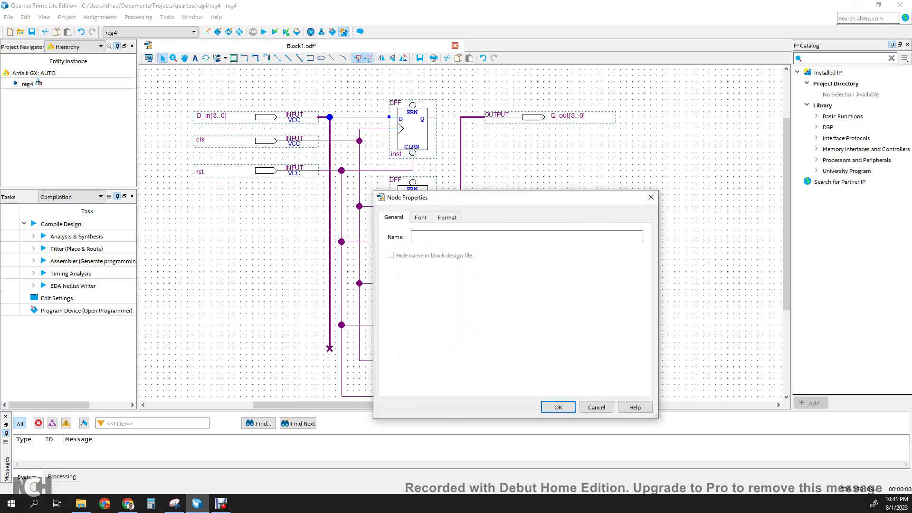
type("D_in[3")
key("Return")
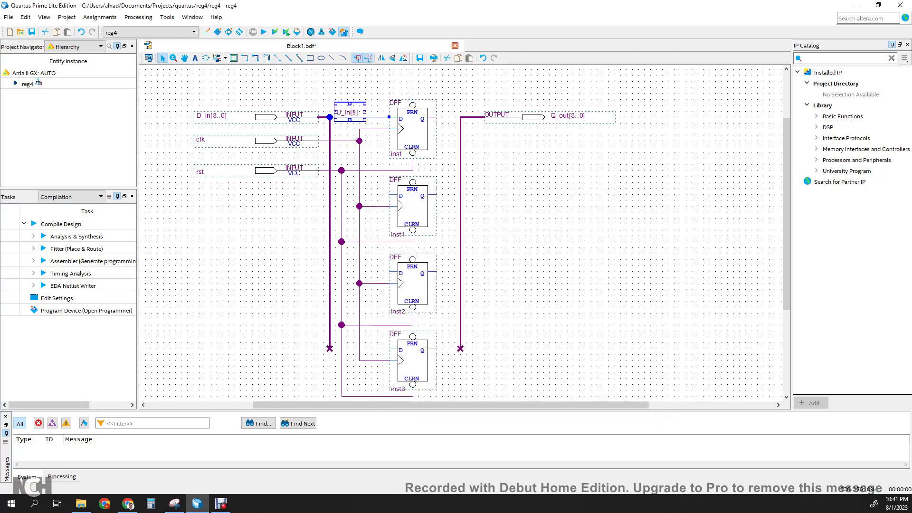
left_click(386, 142)
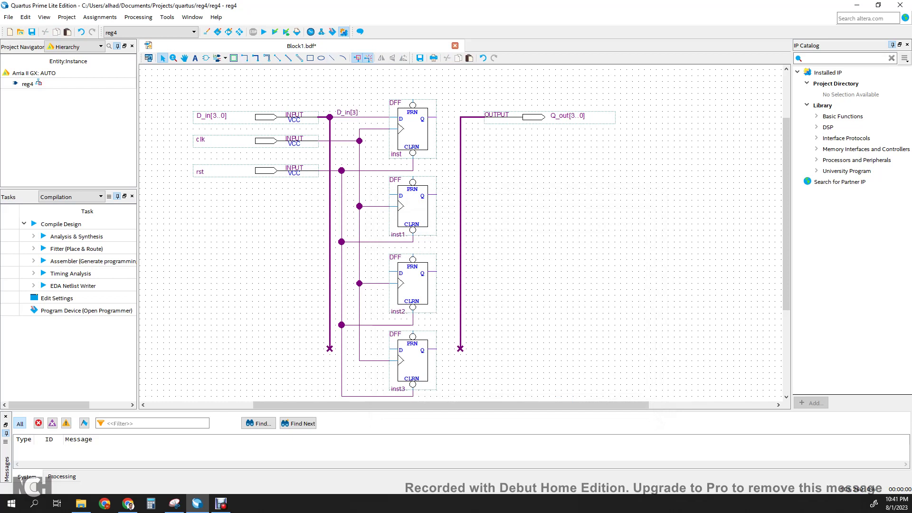
Wire the D inputs of the lower three flip-flops to the vertical D_in bus.
left_click_drag(390, 195, 329, 194)
left_click_drag(389, 272, 330, 272)
left_click_drag(390, 349, 330, 349)
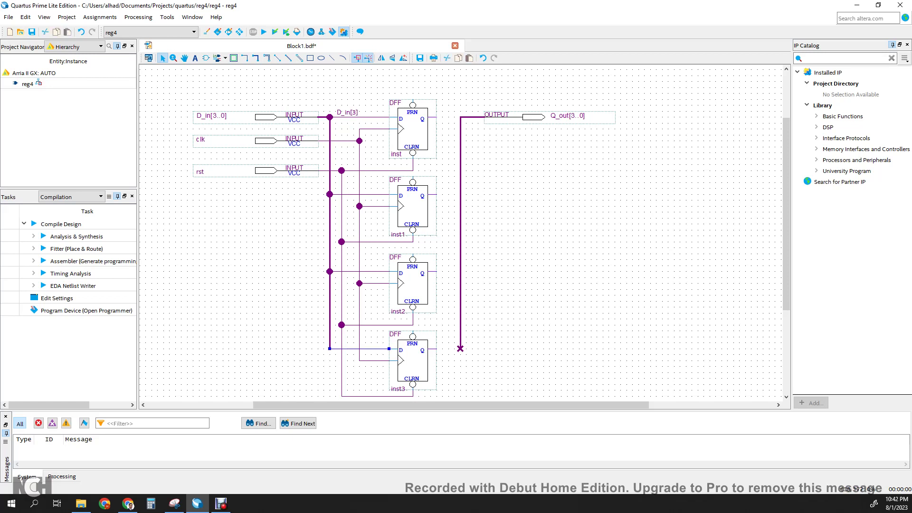
Wire the Q outputs of all four flip-flops to the vertical Q_out bus.
left_click_drag(460, 117, 437, 117)
left_click_drag(437, 195, 460, 194)
left_click_drag(437, 271, 460, 272)
left_click_drag(437, 349, 460, 348)
left_click(485, 90)
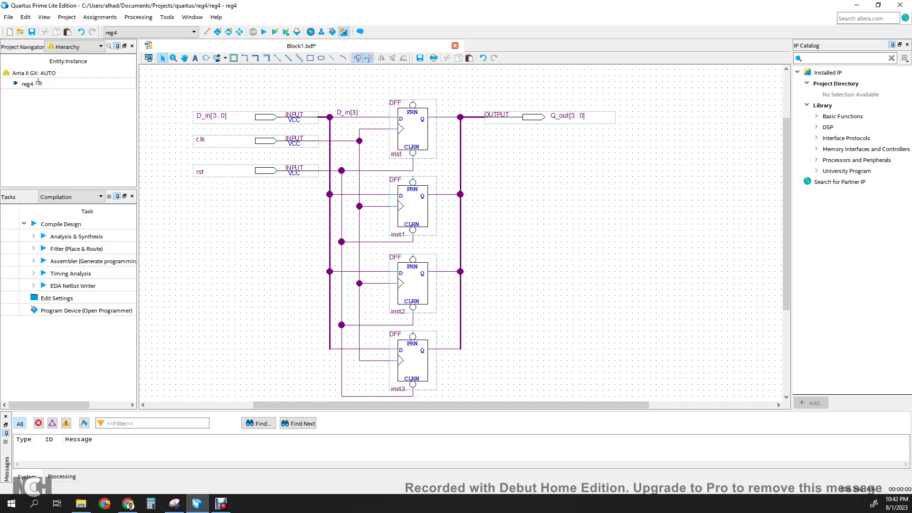
Name the D input wires of the second, third and fourth flip-flops D_in[2], D_in[1] and D_in[0], from top to bottom.
right_click(366, 194)
left_click(394, 424)
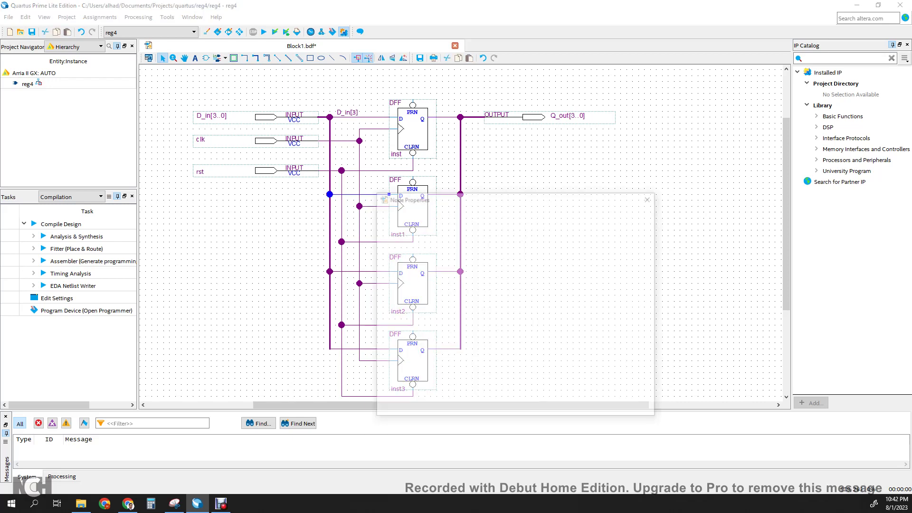
type("D_in[2")
key("Return")
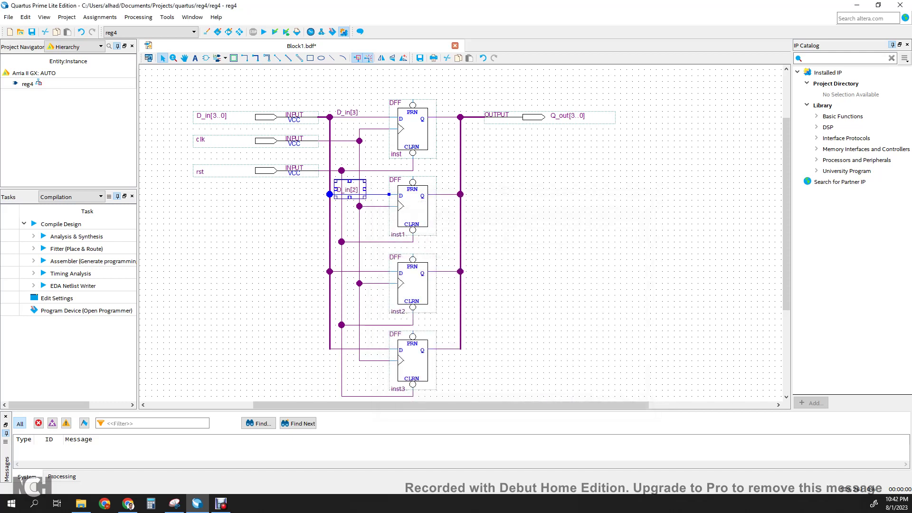
right_click(371, 271)
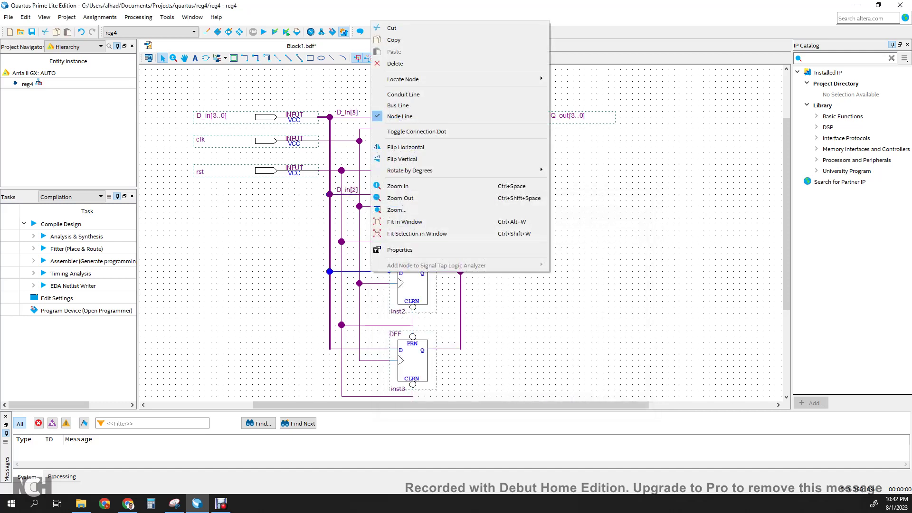
left_click(400, 249)
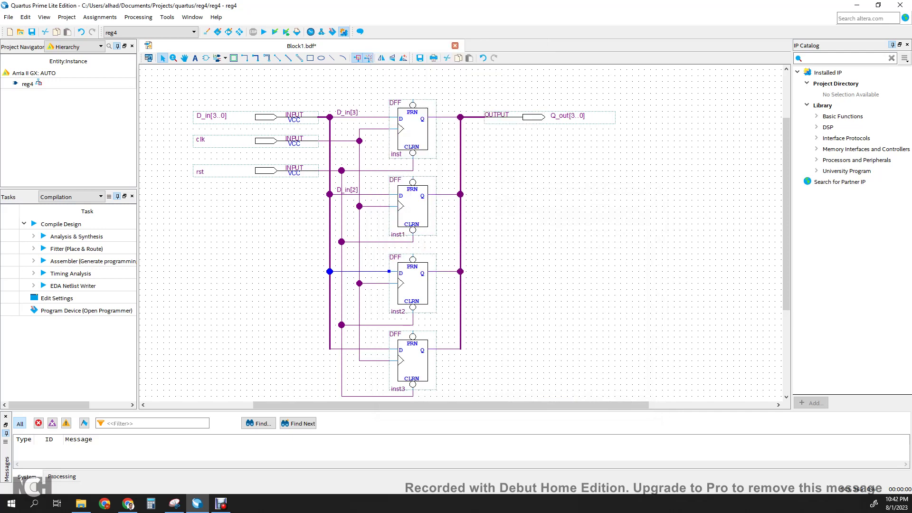
type("D_in[1]")
key("Return")
right_click(373, 350)
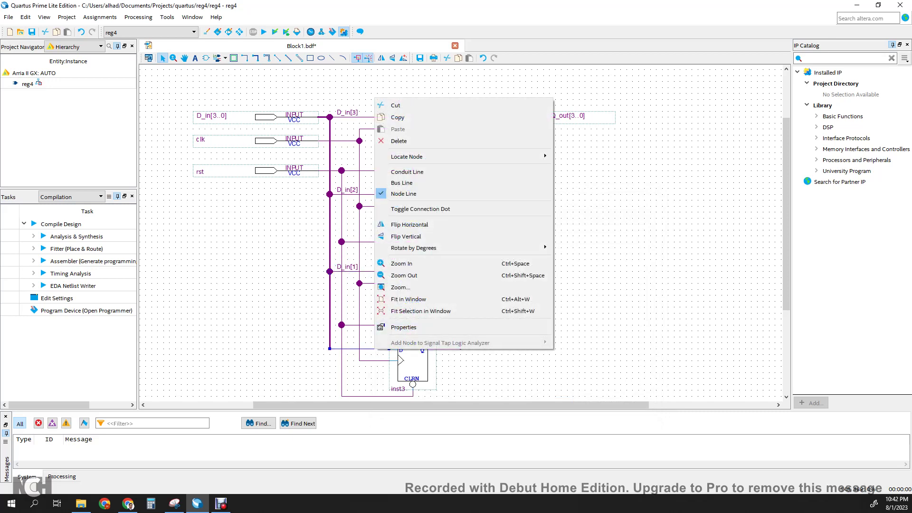
left_click(404, 327)
type("D_in[0]")
key("Return")
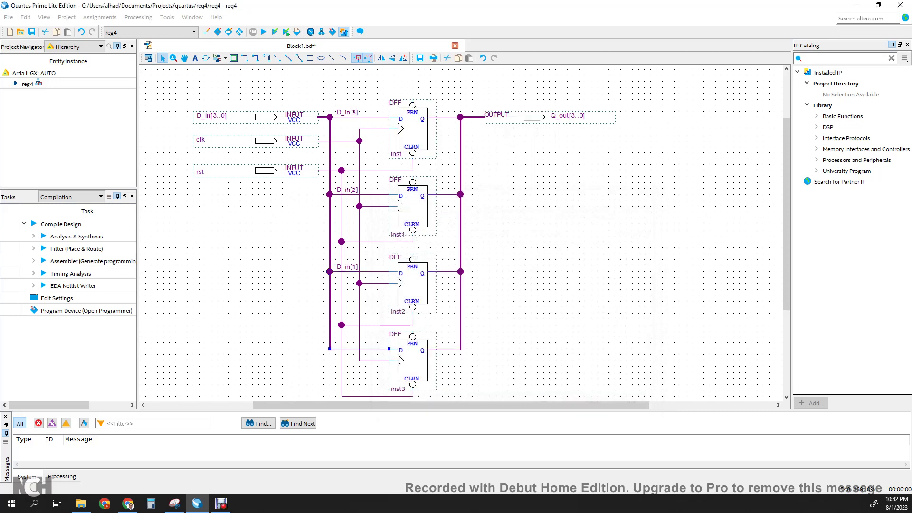
left_click(443, 239)
Name the Q output wires of the first and second flip-flops from the top Q_out[3] and Q_out[2].
left_click(449, 117)
right_click(448, 117)
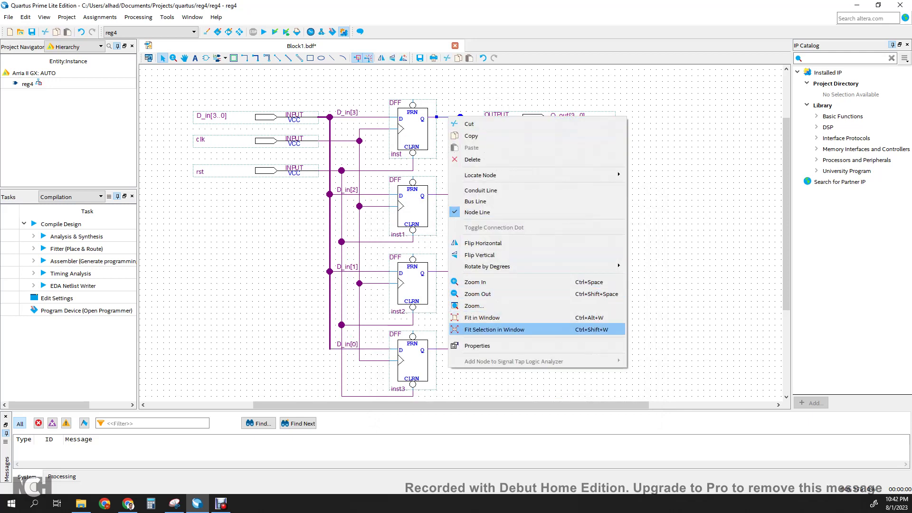
left_click(470, 346)
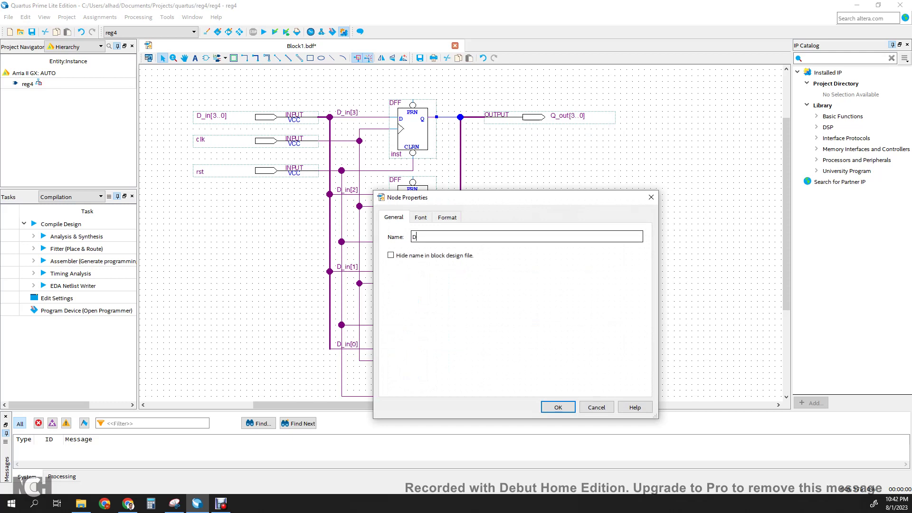
type("Q_out[3]")
key("Return")
left_click(483, 215)
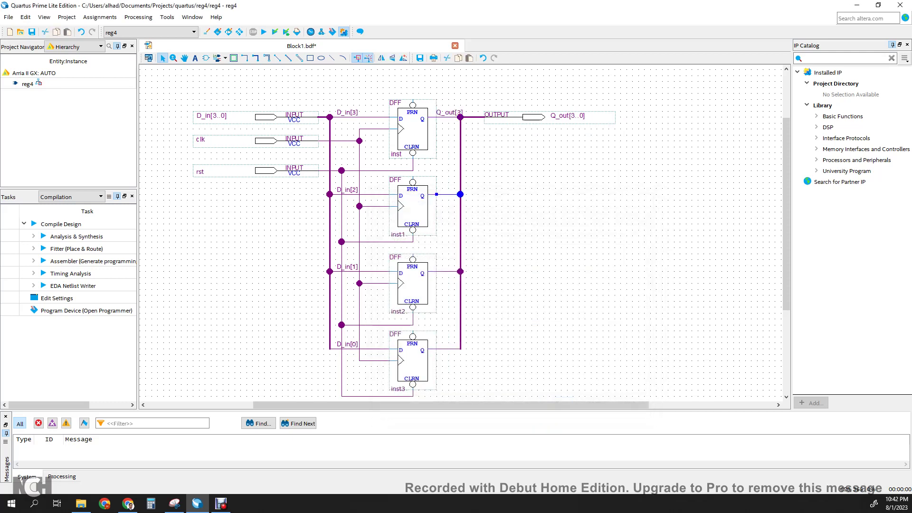
right_click(447, 194)
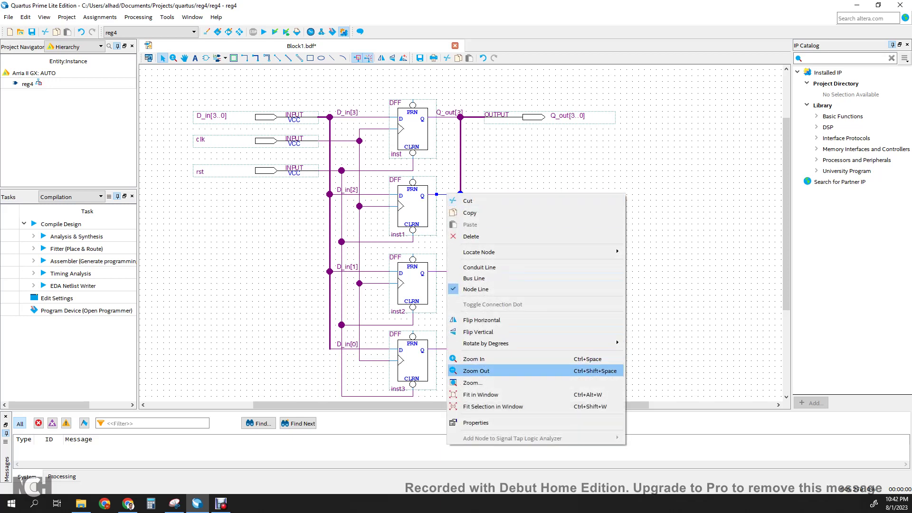
left_click(475, 422)
type("Q_out[2]")
key("Return")
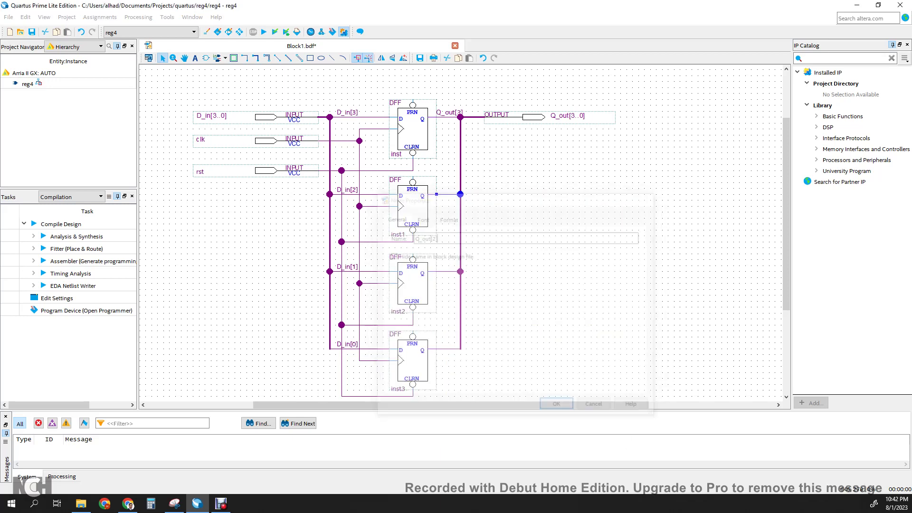
left_click(494, 294)
Name the Q output wires of the third and fourth flip-flops from the top Q_out[1] and Q_out[0].
right_click(448, 273)
right_click(447, 271)
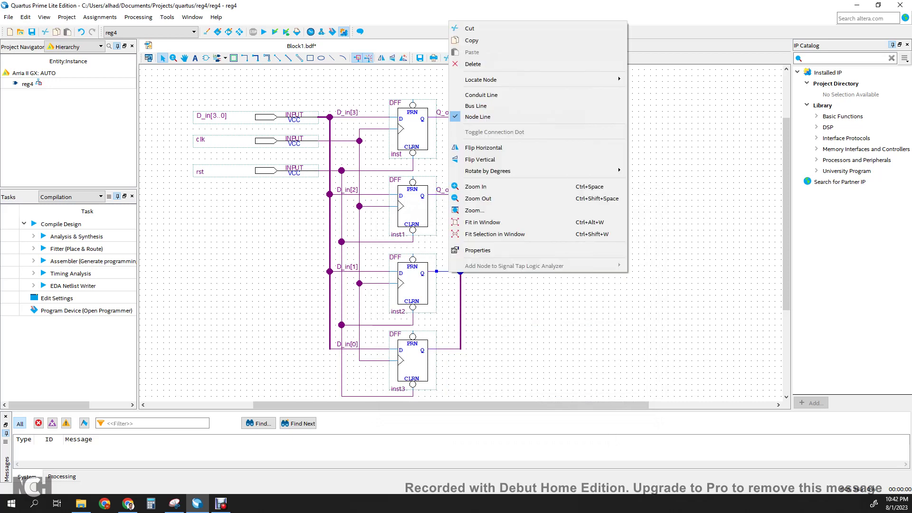
left_click(476, 247)
type("Q_out[0")
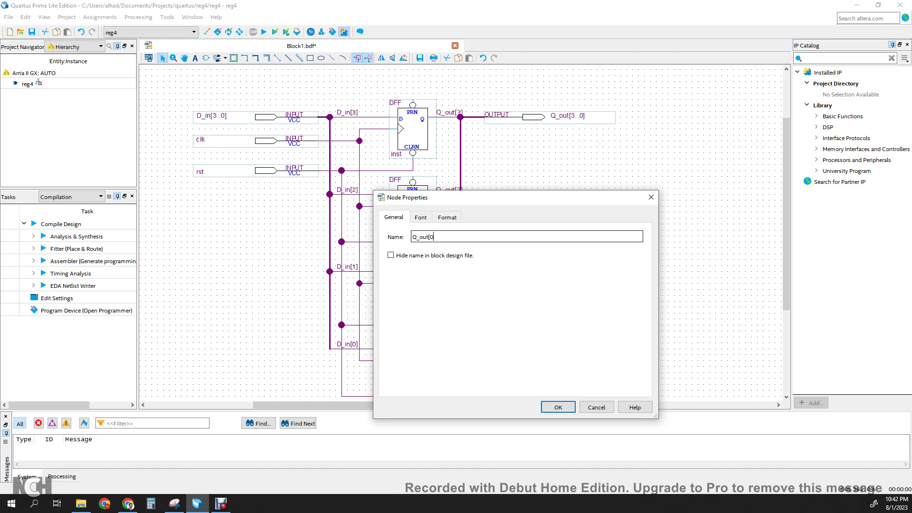
key("BackSpace")
type("1]")
key("Return")
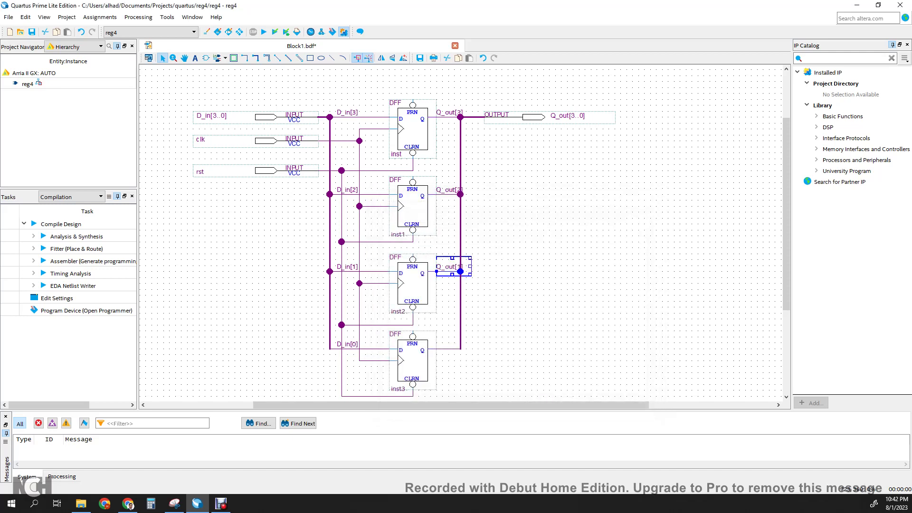
right_click(445, 348)
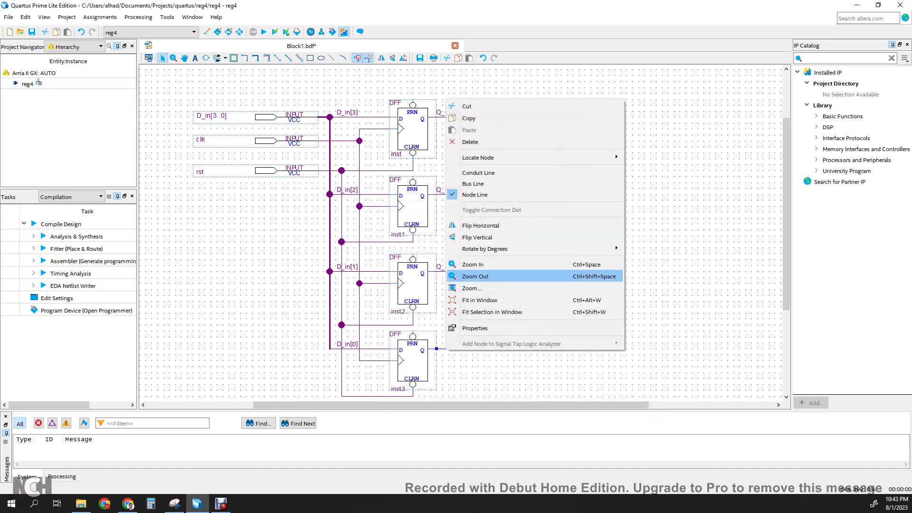
key("Return")
type("Q_out[0]")
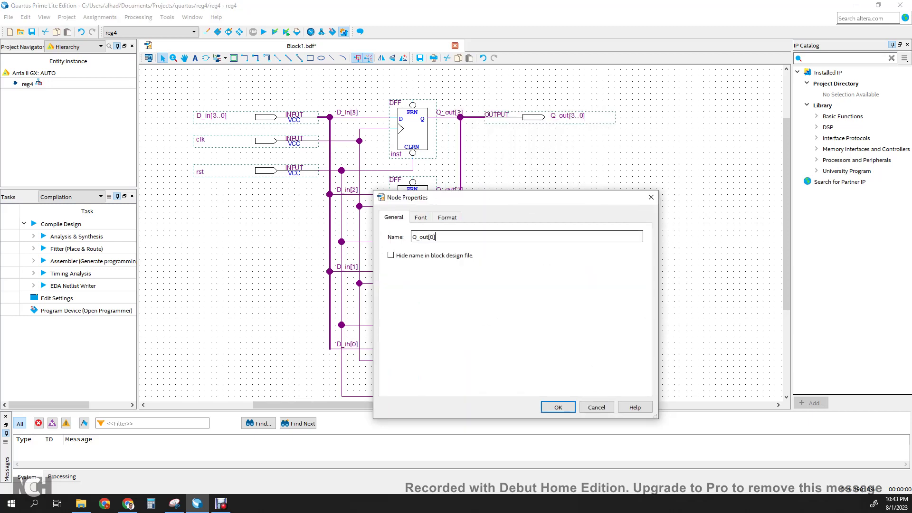
key("Return")
left_click(499, 325)
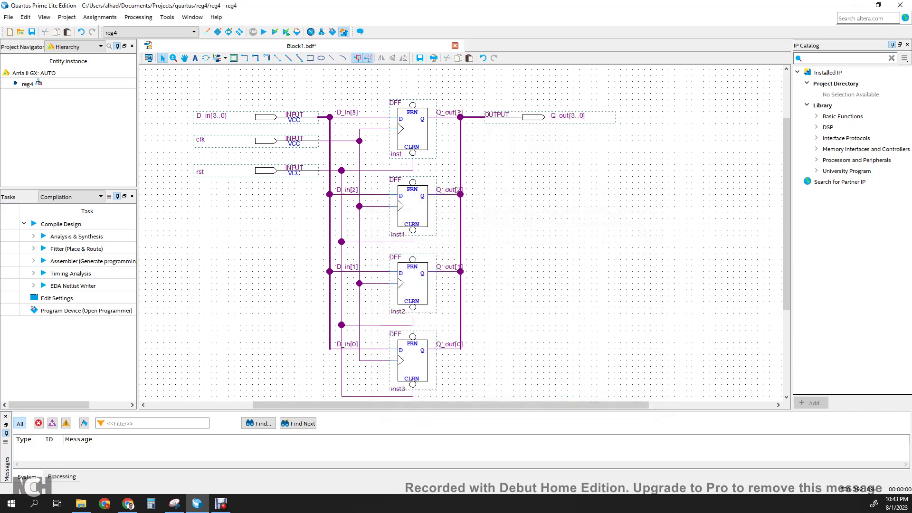
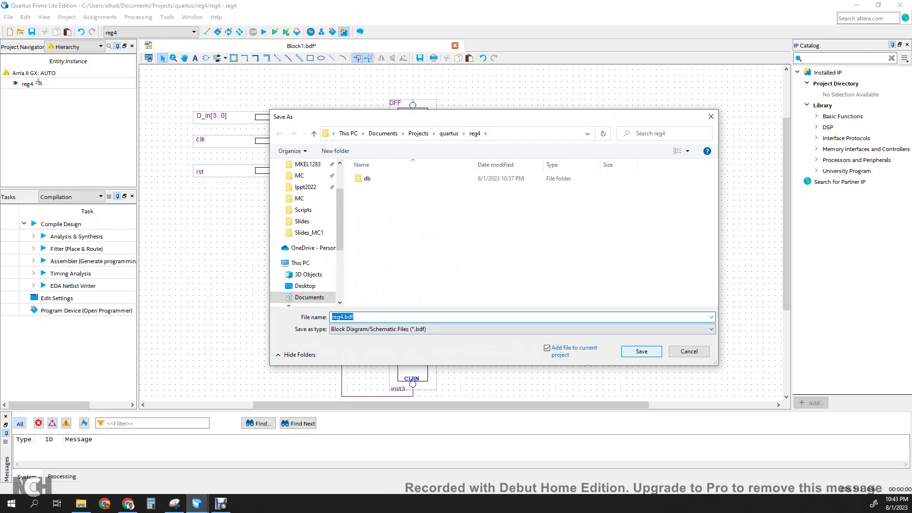
Save the schematic as reg4.bdf in the reg4 folder, adding it to the current project, and run Analysis & Synthesis.
left_click(642, 352)
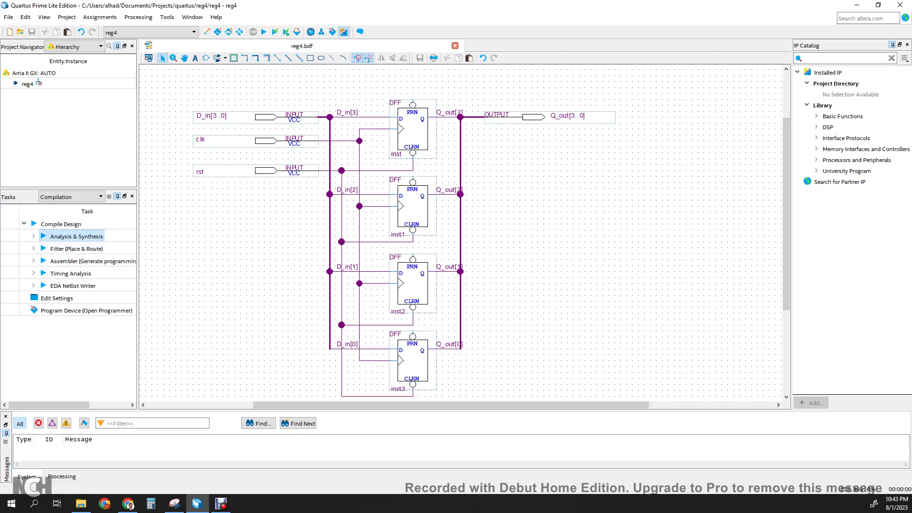
double_click(76, 237)
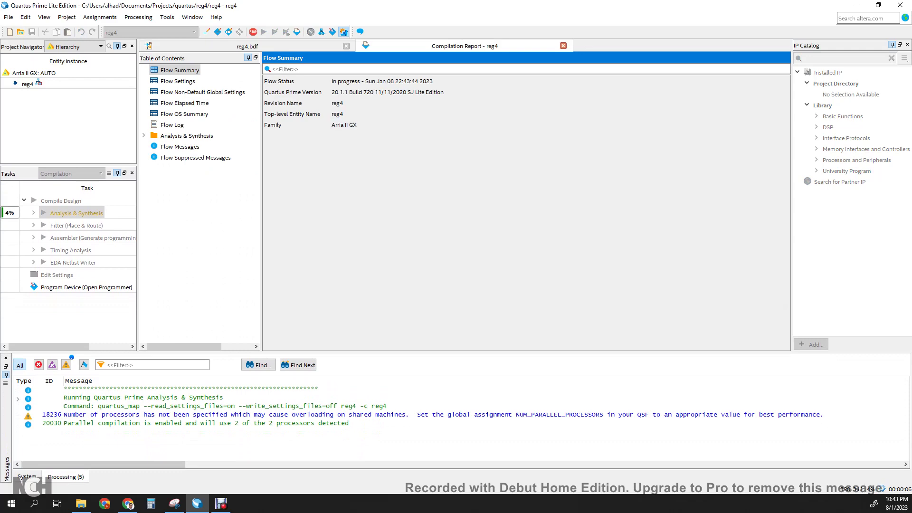
Review the Analysis & Synthesis messages and inspect the reg4.bdf schematic, enlarging the schematic area to fit all four flip-flops.
left_click(248, 46)
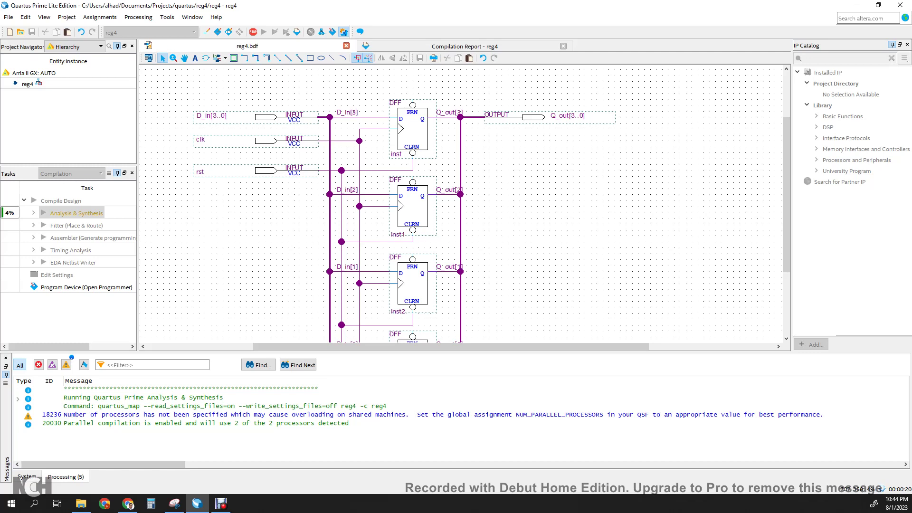
scroll(461, 204, "down", 3)
left_click(400, 424)
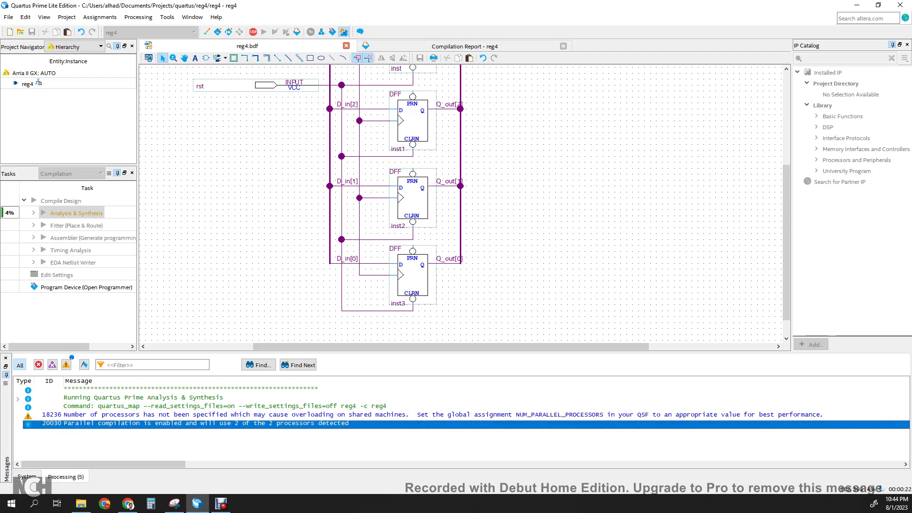
left_click(399, 407)
left_click(399, 424)
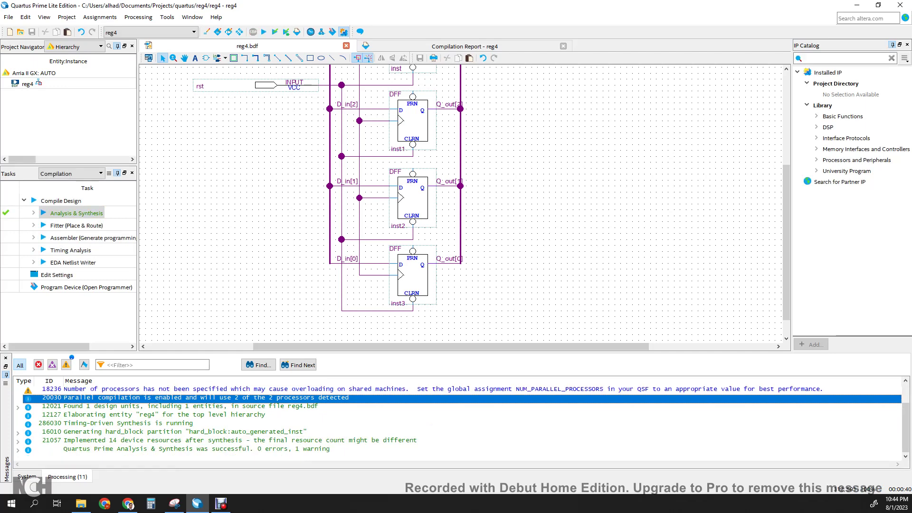
left_click(199, 449)
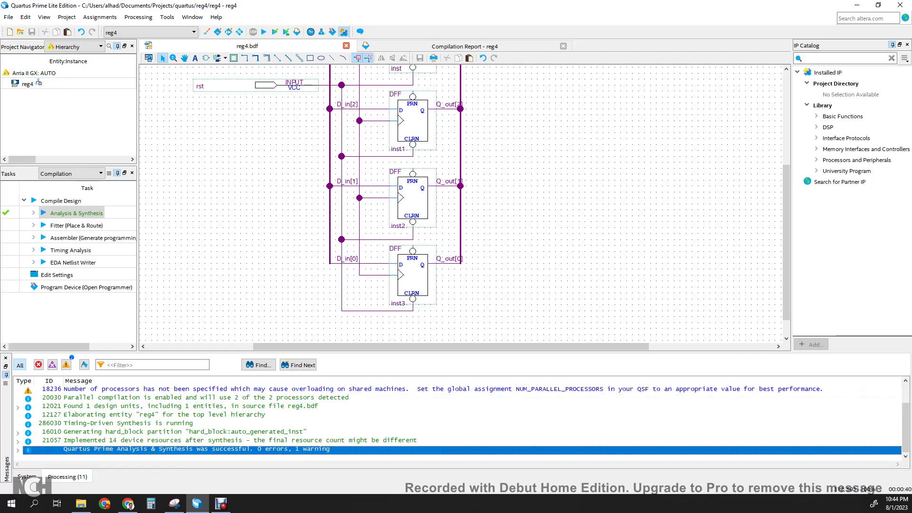
left_click(431, 239)
scroll(431, 241, "up", 4)
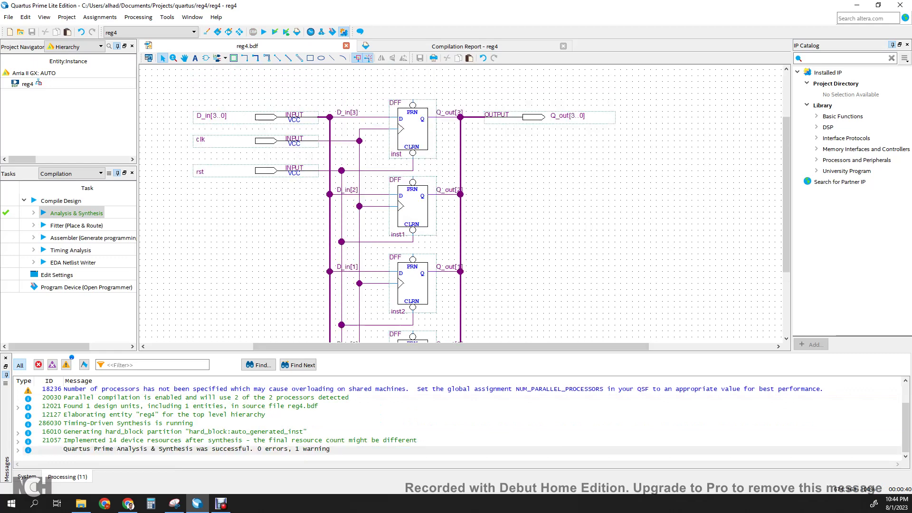
scroll(431, 240, "down", 5)
scroll(468, 259, "up", 1)
scroll(463, 199, "up", 3)
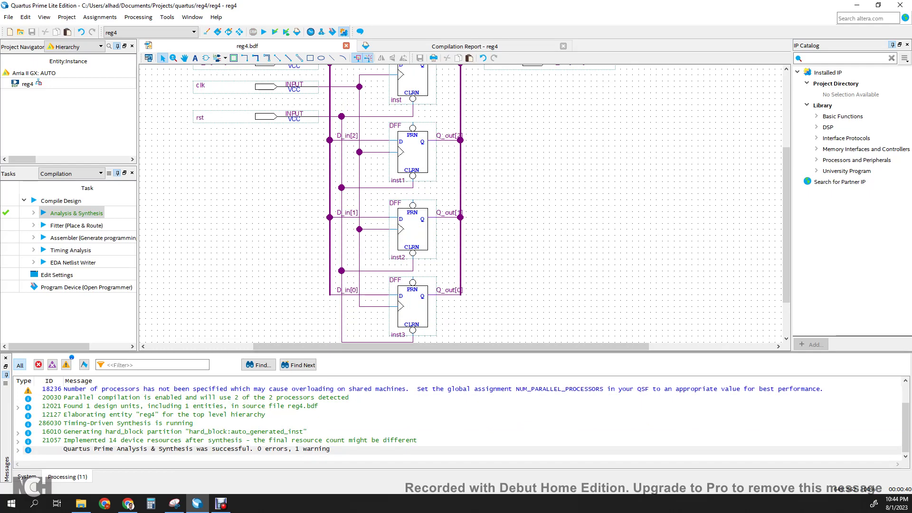
left_click_drag(457, 352, 466, 406)
scroll(486, 333, "up", 1)
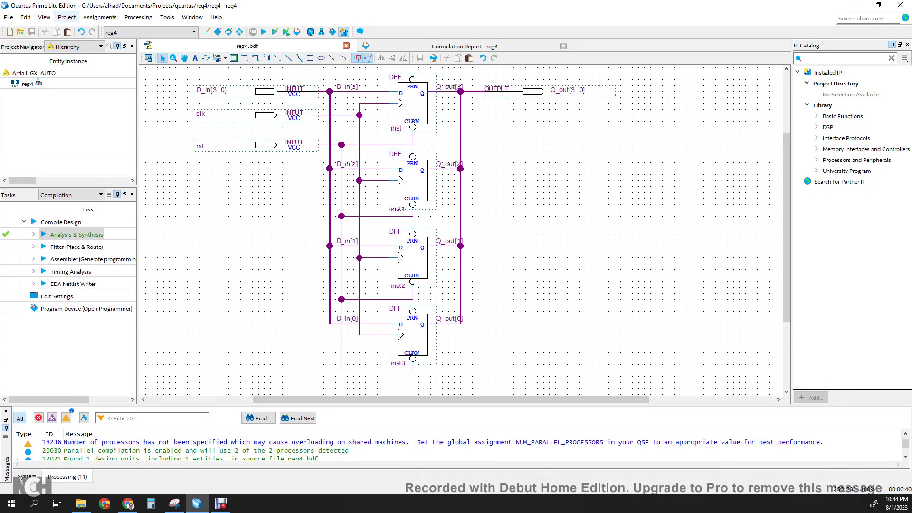
Create a symbol file from the reg4.bdf schematic and save it as reg4.bsf in the reg4 folder.
left_click(9, 17)
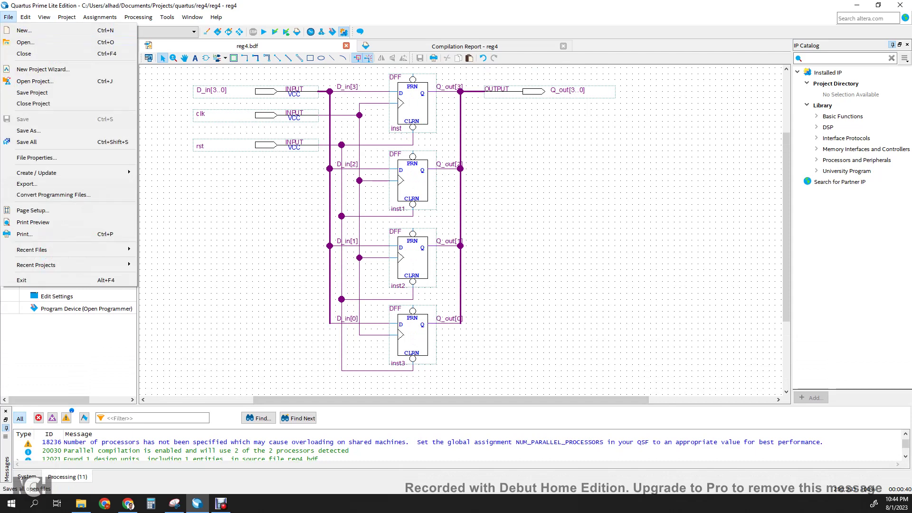
mouse_move(48, 173)
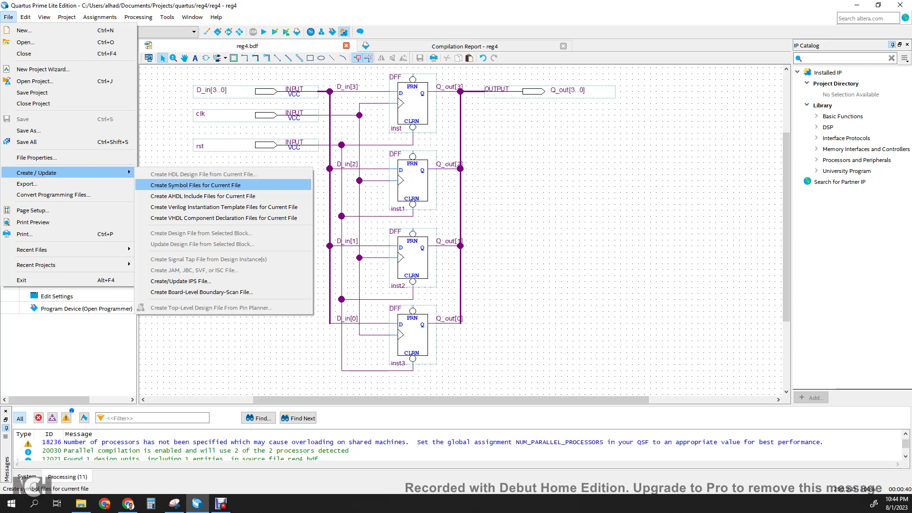
left_click(195, 186)
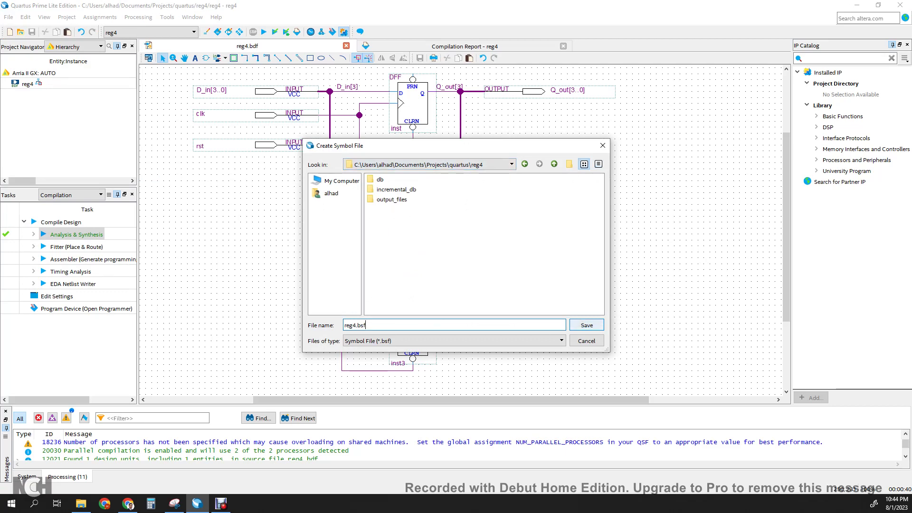
left_click(587, 326)
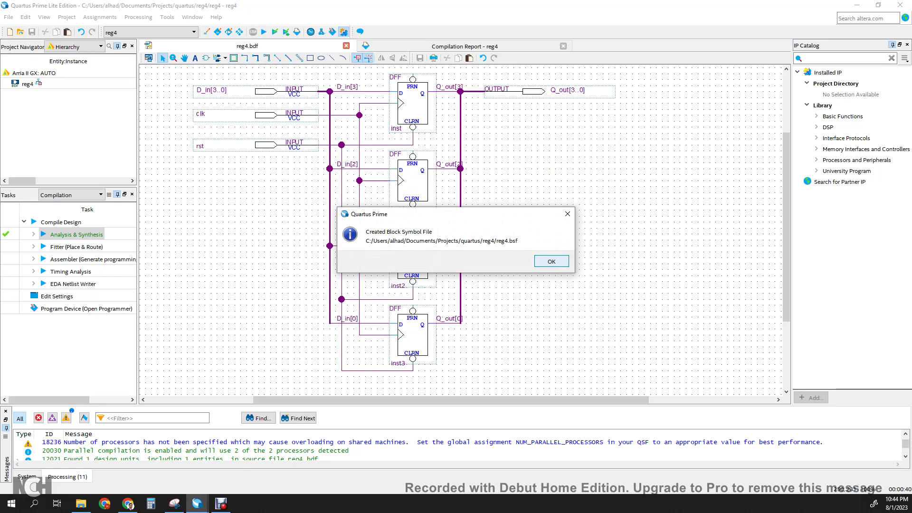
key("Return")
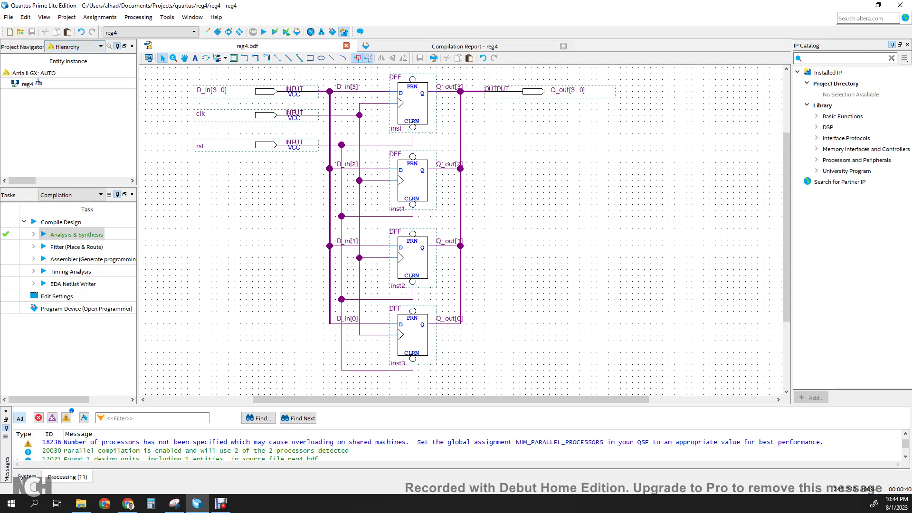
Create a new, empty Block Diagram/Schematic File.
left_click(8, 17)
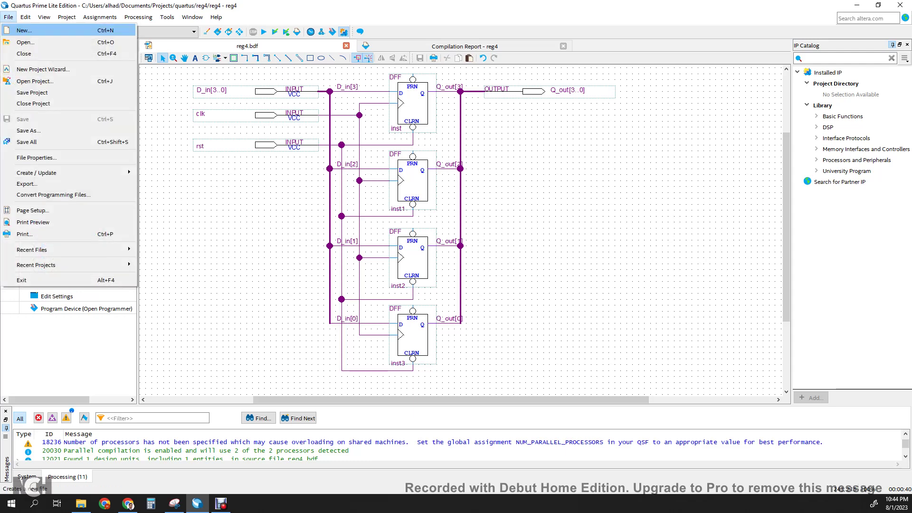
left_click(24, 30)
left_click(519, 185)
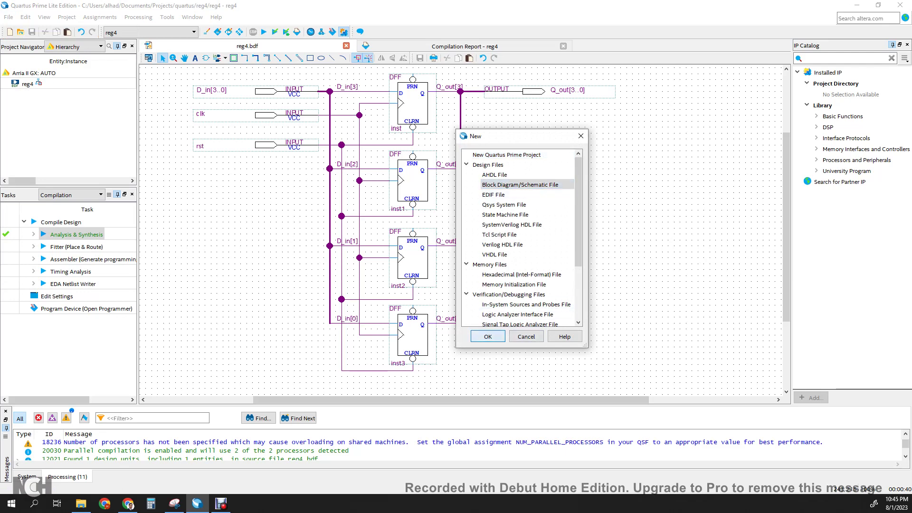
left_click(488, 336)
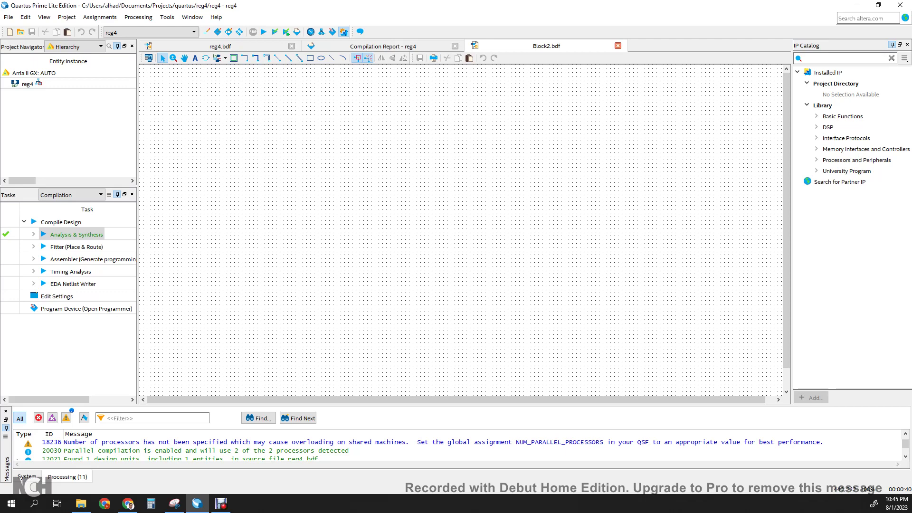
Insert the reg4 symbol from the Project library and place it in the upper middle of the new schematic.
double_click(352, 171)
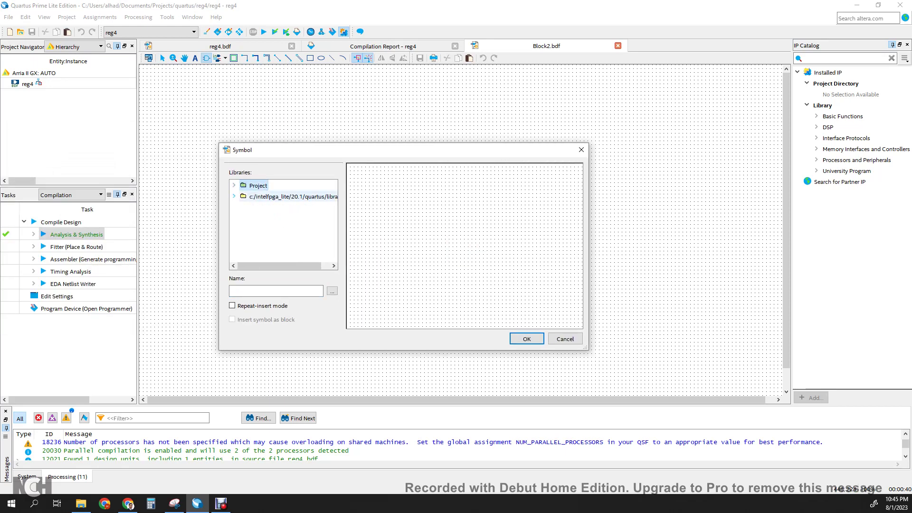
left_click(234, 185)
left_click(264, 196)
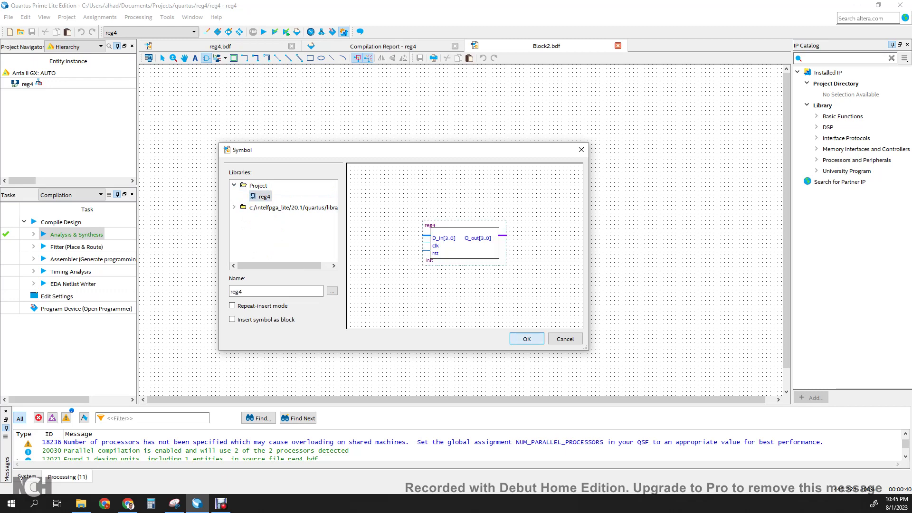
left_click(516, 339)
left_click(427, 197)
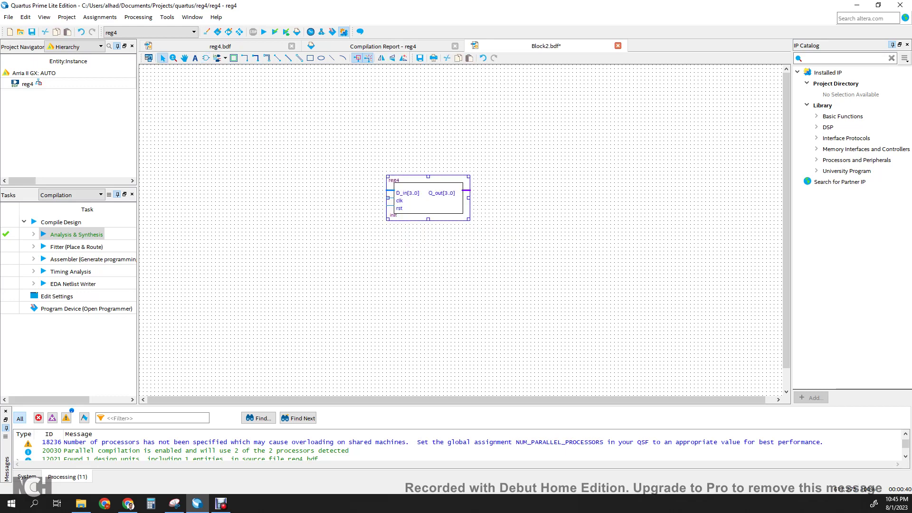
Compare the reg4.bdf flip-flop schematic with the placed reg4 symbol, and deselect the symbol.
left_click(221, 46)
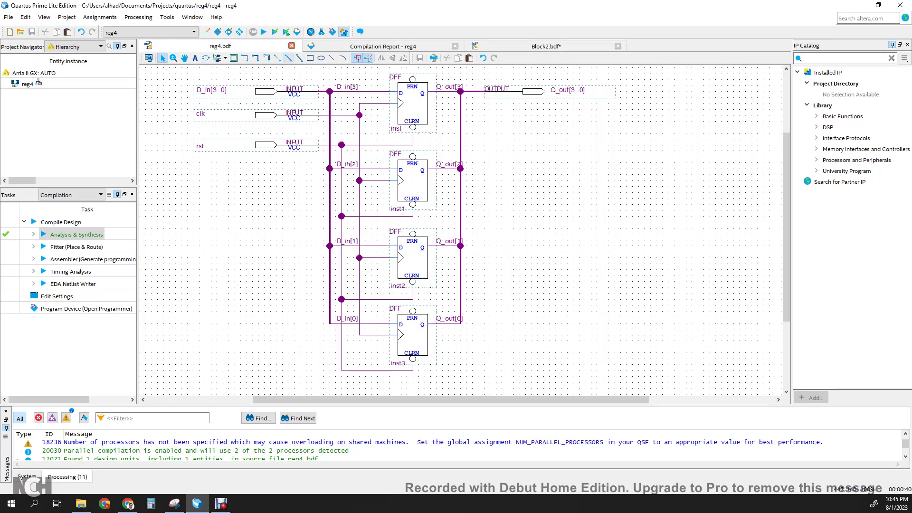
left_click(546, 47)
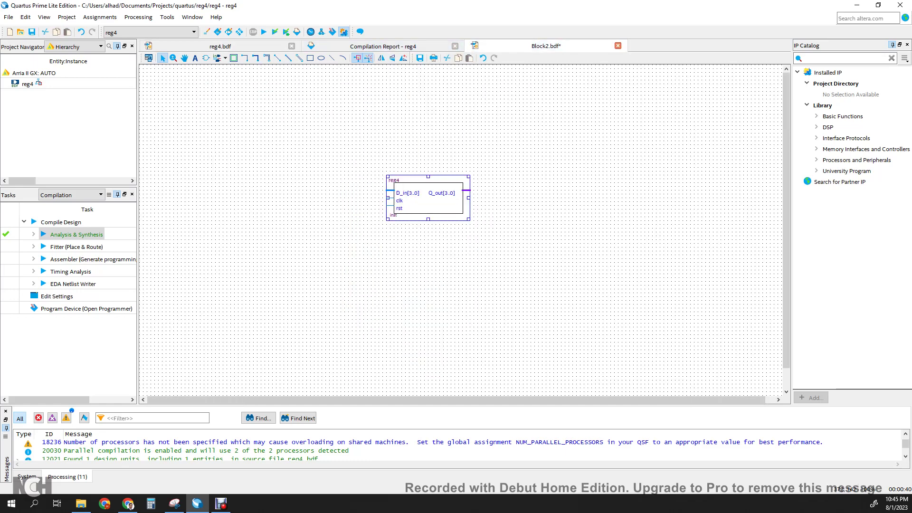
left_click(602, 268)
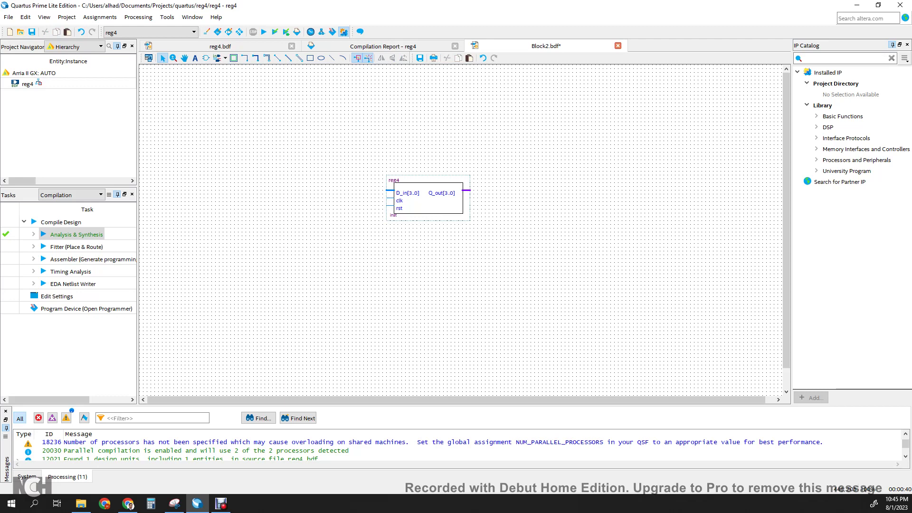
Place three input pins in a column beside the D_in, clk and rst ports of the reg4 symbol.
left_click_drag(352, 164, 480, 237)
left_click(481, 239)
left_click(225, 58)
left_click(236, 71)
left_click(315, 190)
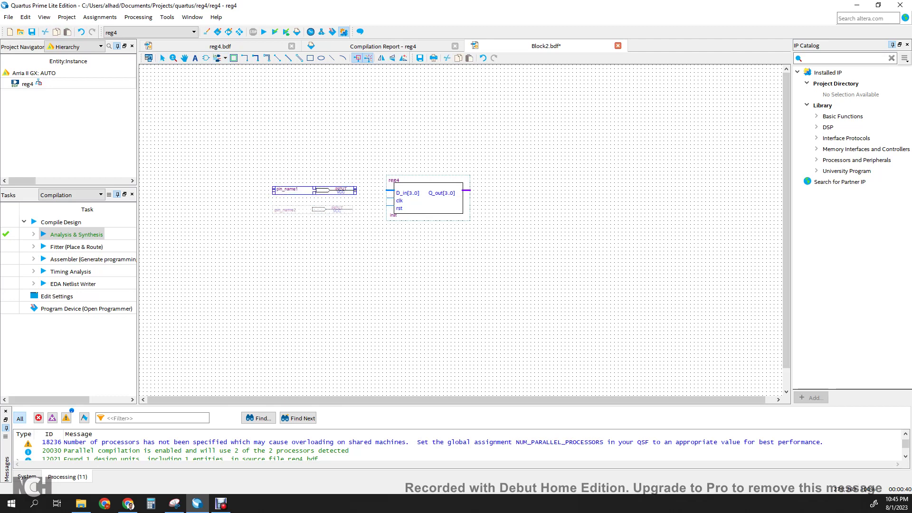
left_click(313, 209)
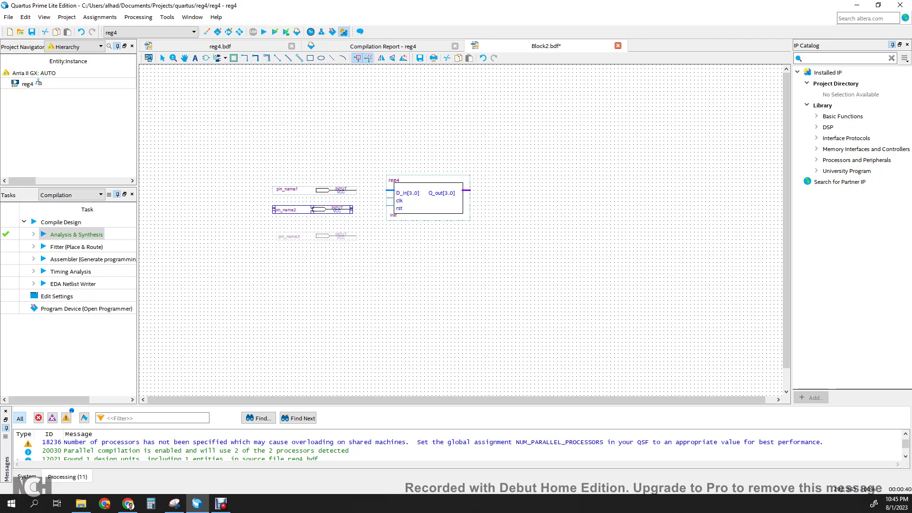
left_click(312, 228)
key("Escape")
left_click(424, 273)
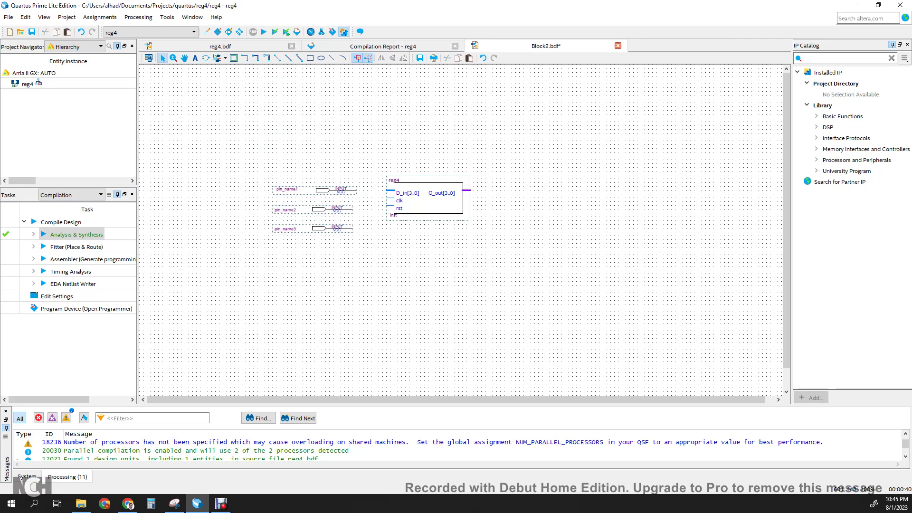
Place an output pin beside the reg4 symbol's Q_out[3..0] port and connect it to that port.
scroll(424, 273, "up", 1, "ctrl")
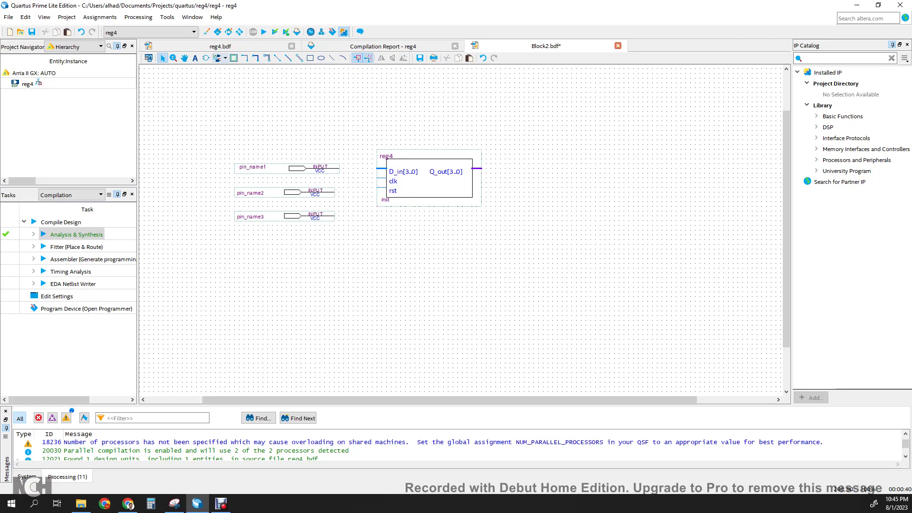
left_click(226, 58)
left_click(238, 84)
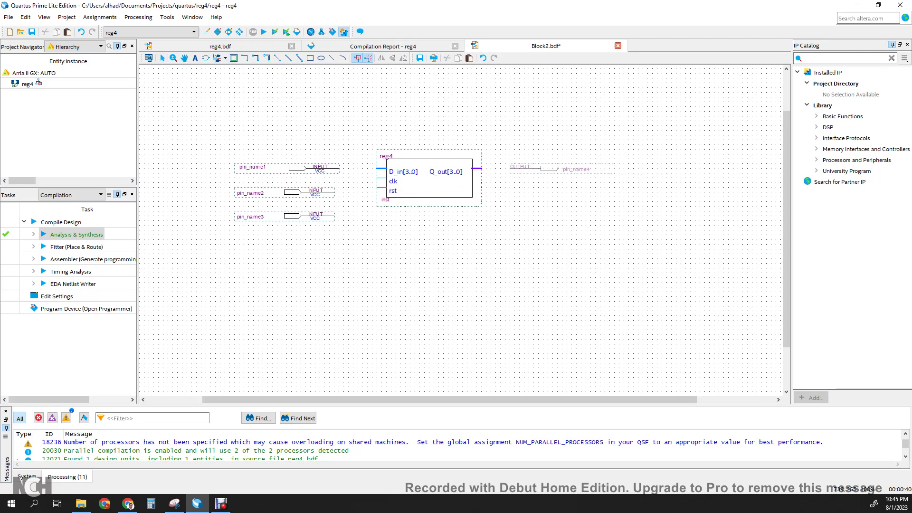
left_click(525, 168)
key("Escape")
left_click_drag(474, 168, 510, 169)
Connect the uppermost input pin to the D_in[3..0] port with a bus line instead of a single-node line.
left_click_drag(339, 168, 378, 168)
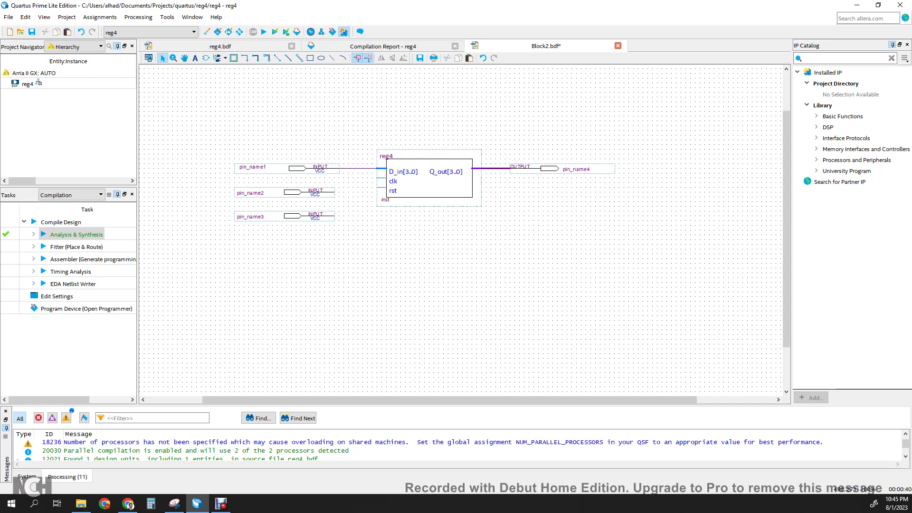
left_click(359, 168)
key("Delete")
left_click(255, 58)
left_click_drag(339, 168, 373, 168)
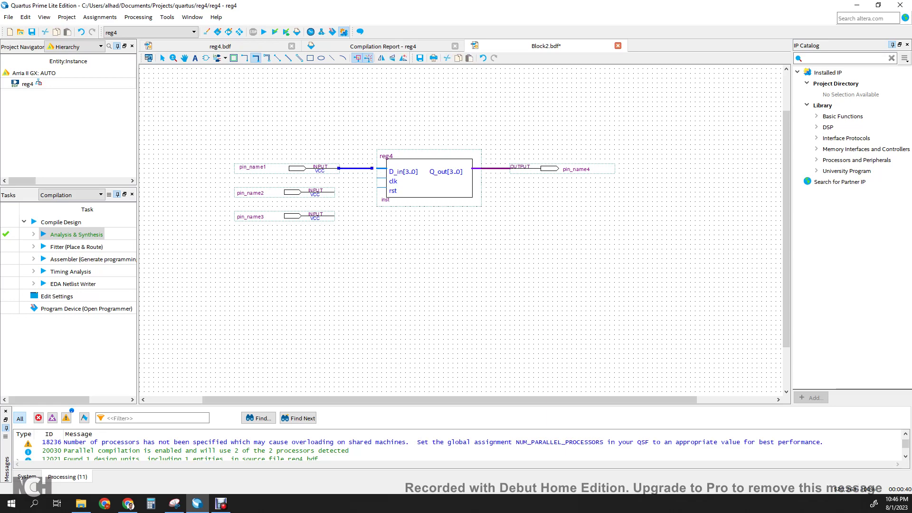
key("ctrl+z")
left_click_drag(340, 168, 379, 169)
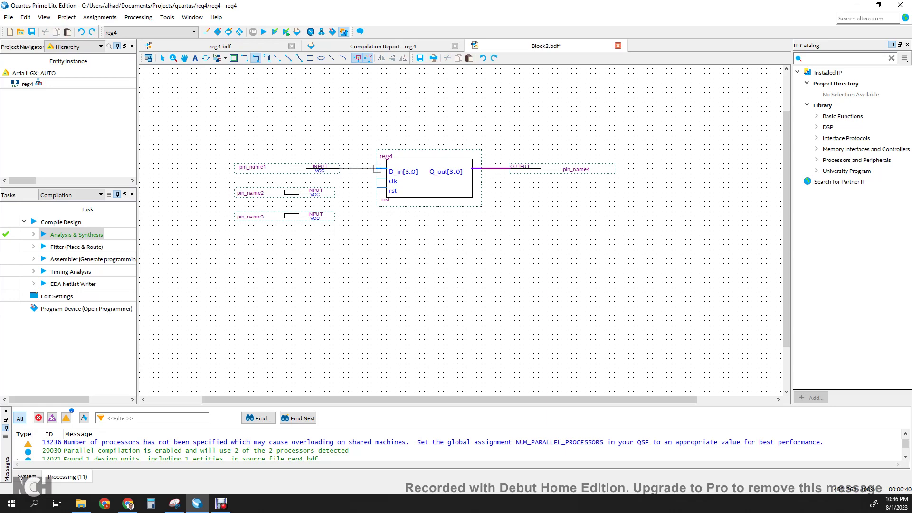
key("Escape")
Rename the uppermost input pin, pin_name1, as D_in[3..0].
left_click(254, 168)
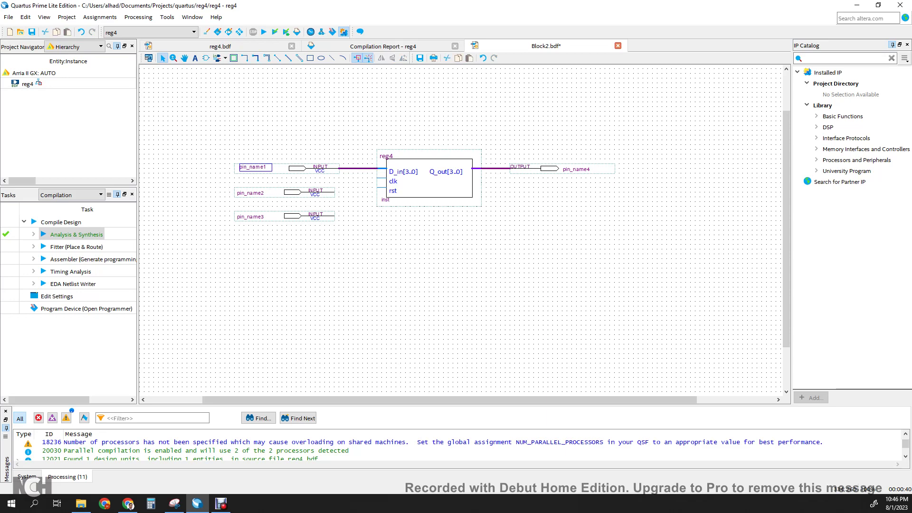
double_click(253, 167)
type("D_in[3..0]")
key("Return")
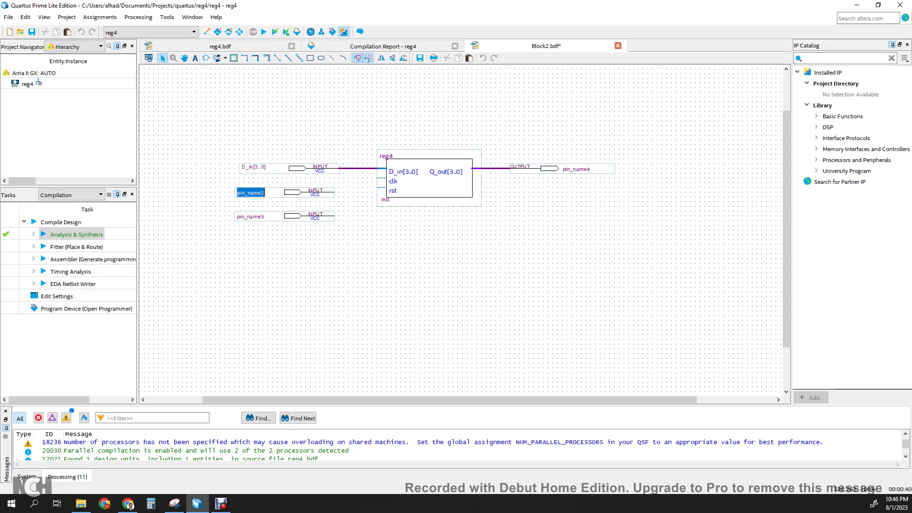
left_click(280, 176)
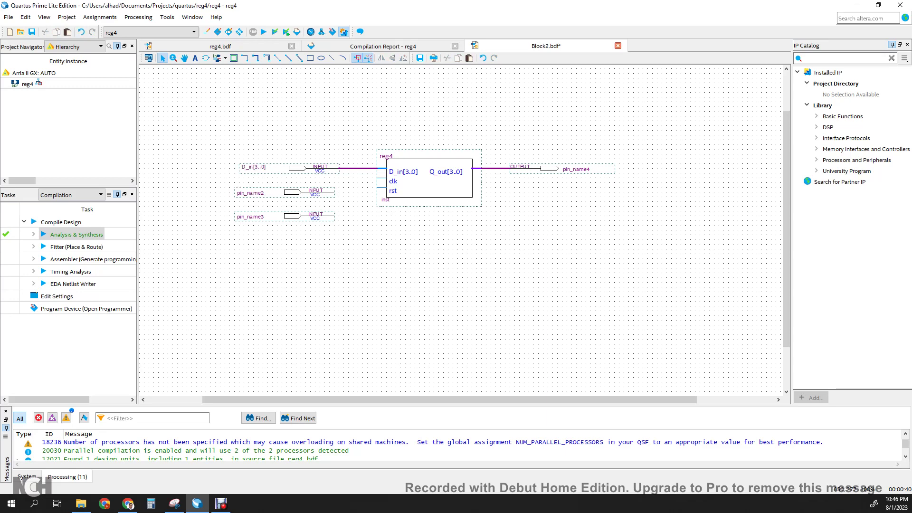
Rename the output pin, pin_name4, as Q_out[3..0].
left_click(577, 169)
double_click(576, 170)
type("Q_out[3..0]")
key("Return")
key("Escape")
Align the second input pin with the D_in[3..0] pin, and name the second and third input pins clk and rst.
left_click_drag(318, 192, 323, 191)
left_click(359, 211)
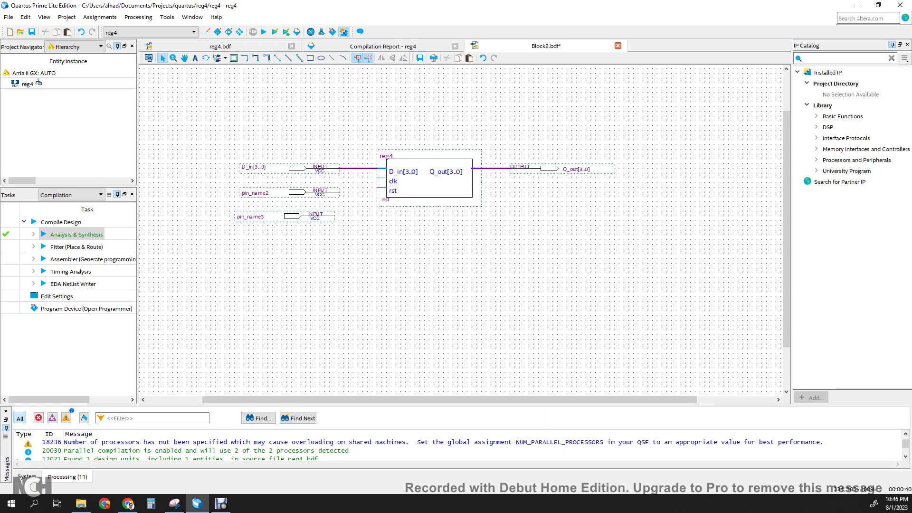
left_click(263, 193)
scroll(461, 231, "up", 1)
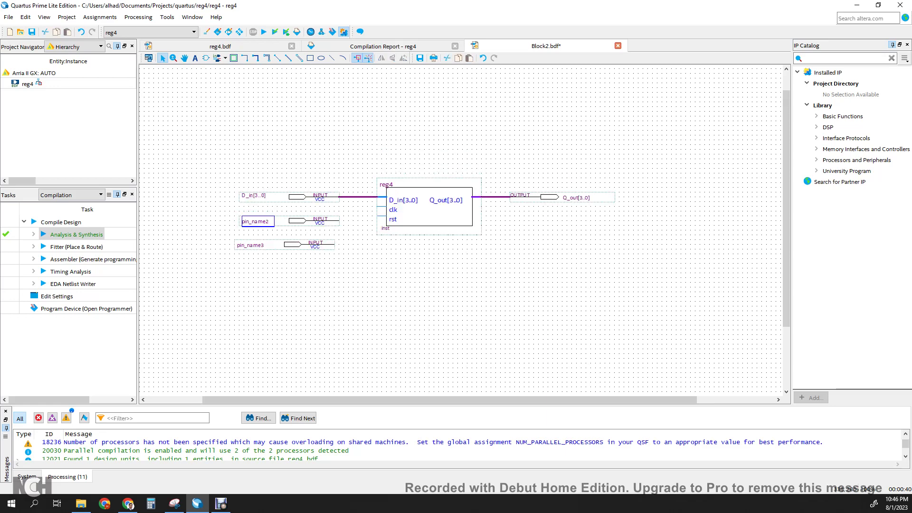
double_click(263, 222)
type("clk")
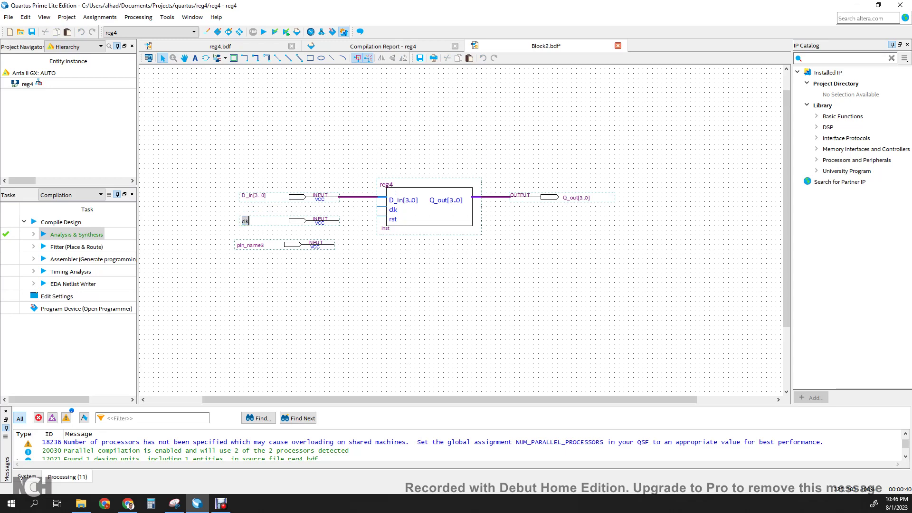
key("Tab")
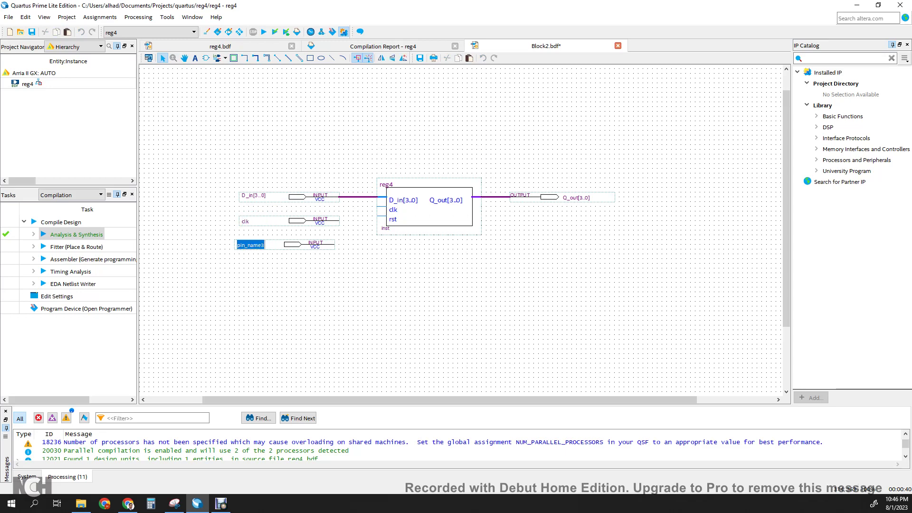
type("rst")
key("Return")
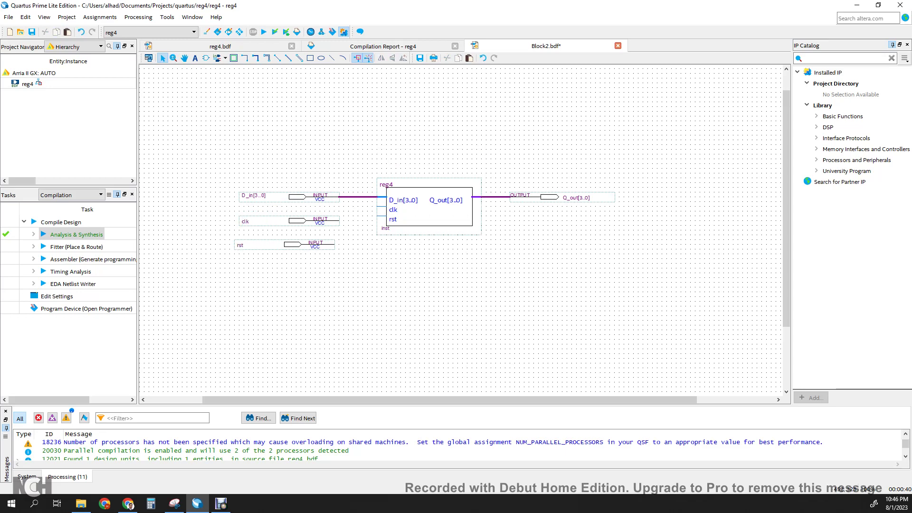
Wire the clk and rst input pins to the matching ports of the reg4 symbol.
left_click_drag(340, 220, 377, 207)
left_click_drag(334, 245, 377, 216)
left_click(291, 150)
left_click(409, 217)
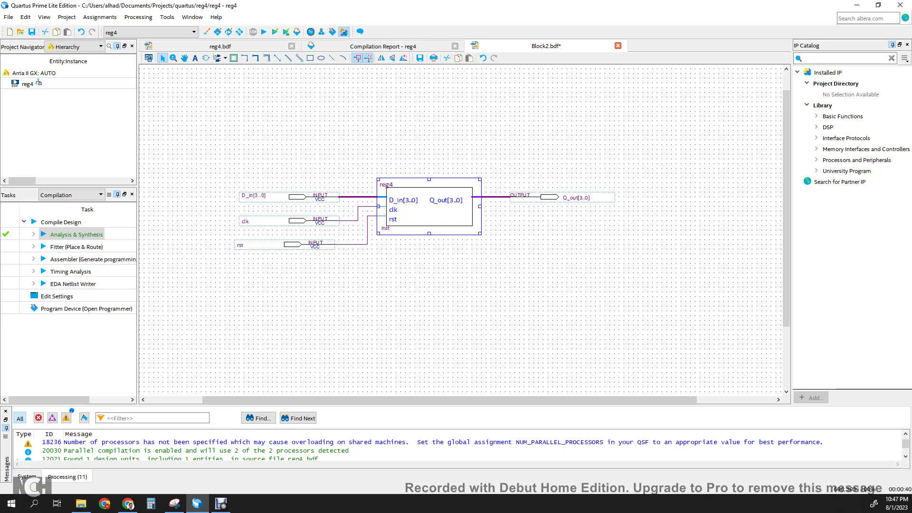
Save the new schematic as top_reg.bdf in the reg4 folder, adding it to the current project.
left_click(9, 17)
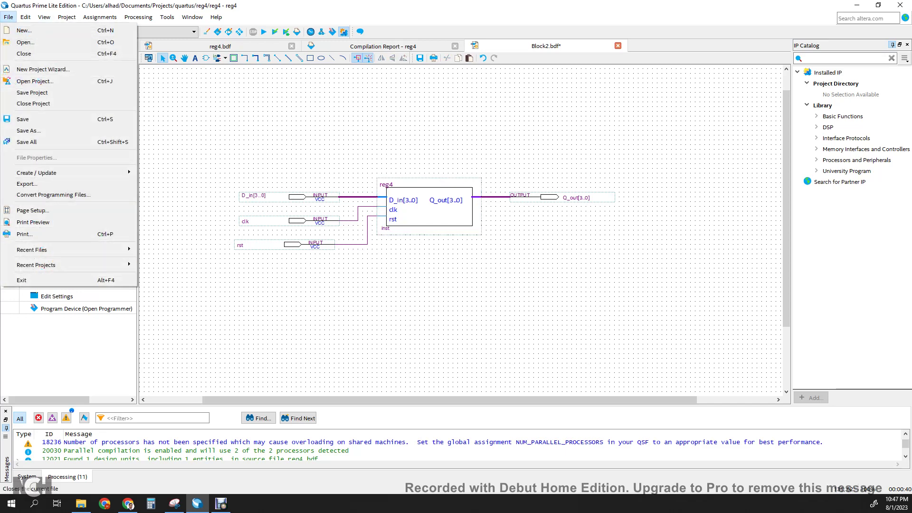
left_click(22, 119)
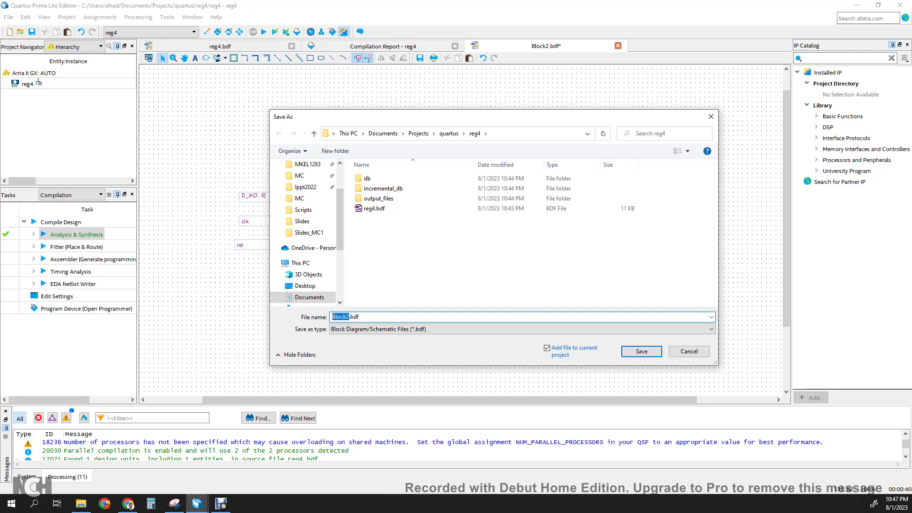
type("top_reg")
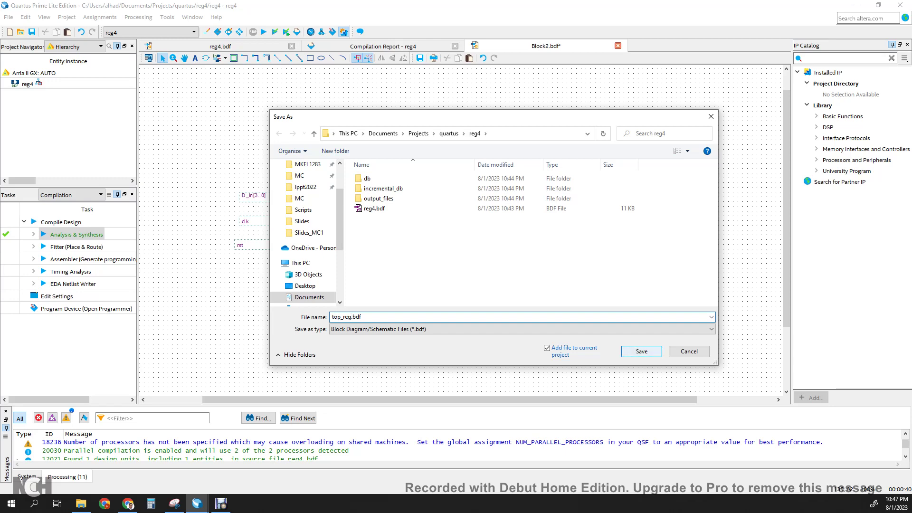
key("Return")
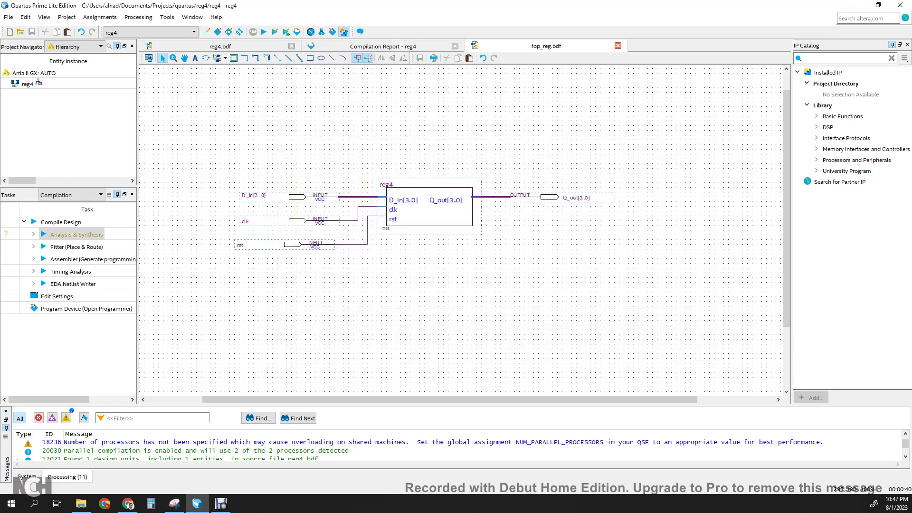
left_click_drag(181, 143, 308, 129)
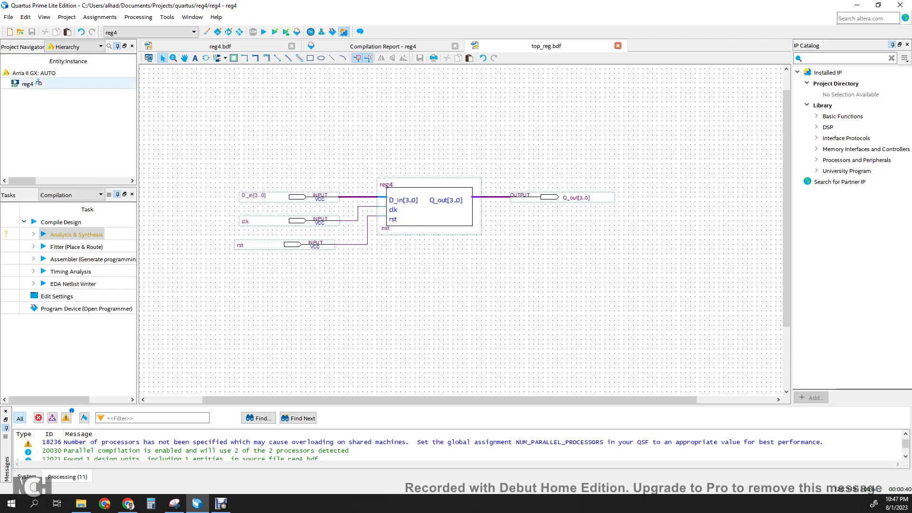
Examine which design file the reg4 hierarchy entity opens, and check the entity's general and file properties.
double_click(27, 83)
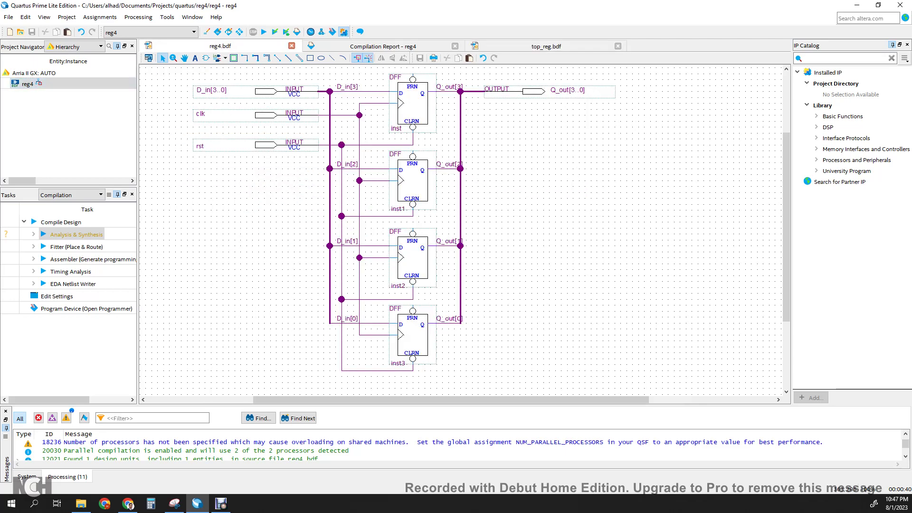
left_click(542, 46)
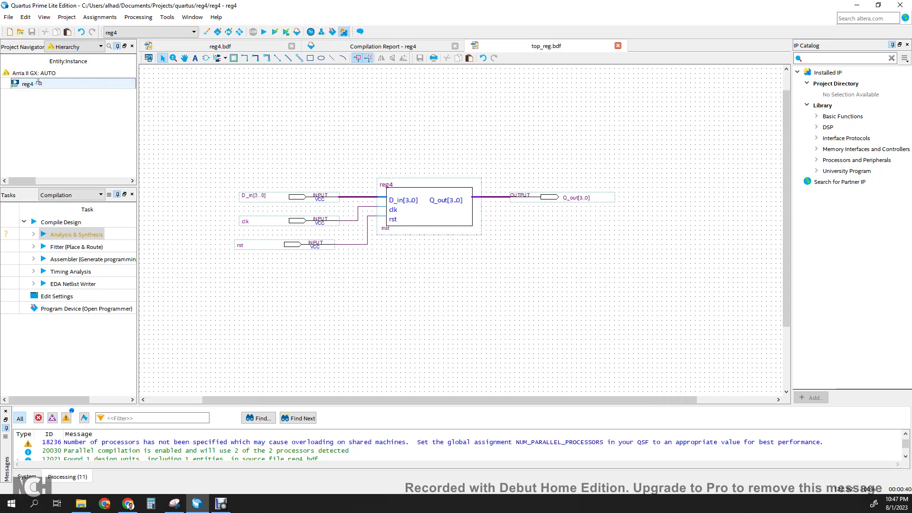
right_click(28, 84)
mouse_move(85, 104)
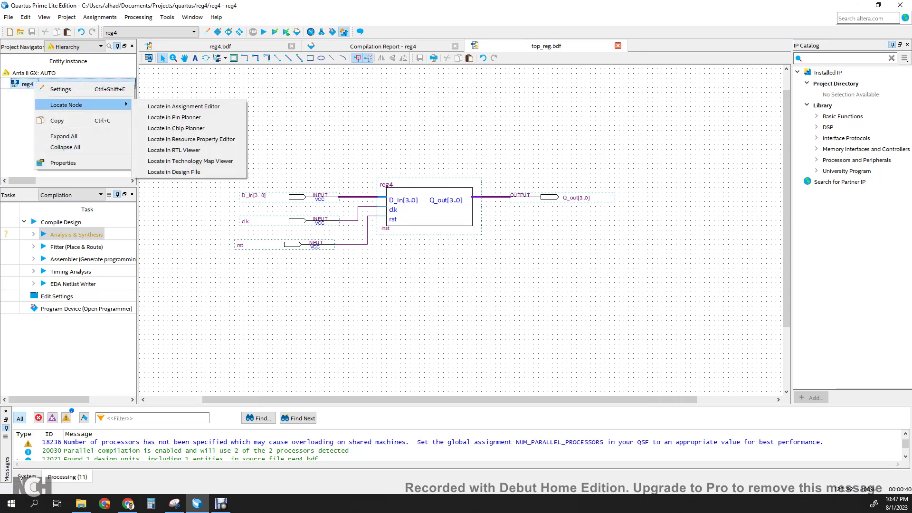
left_click(63, 162)
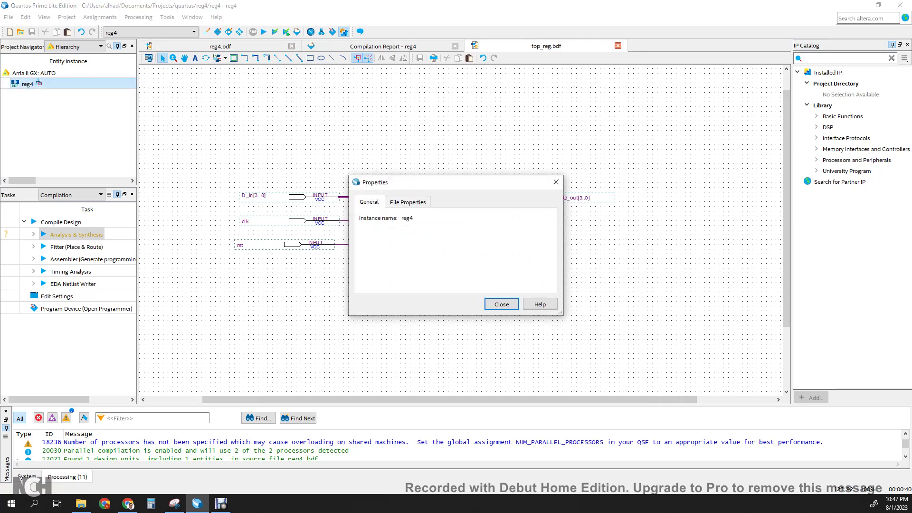
left_click(408, 202)
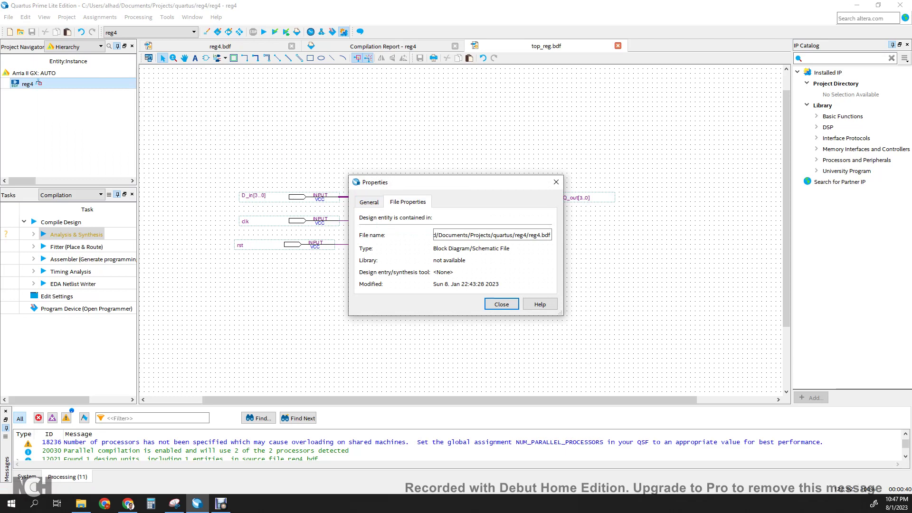
left_click(502, 305)
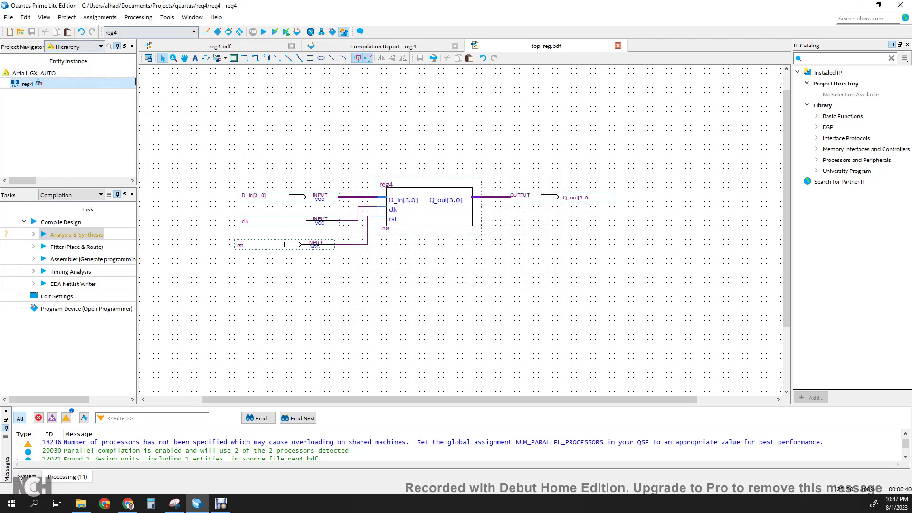
left_click(194, 32)
left_click(194, 33)
left_click(194, 32)
left_click(194, 32)
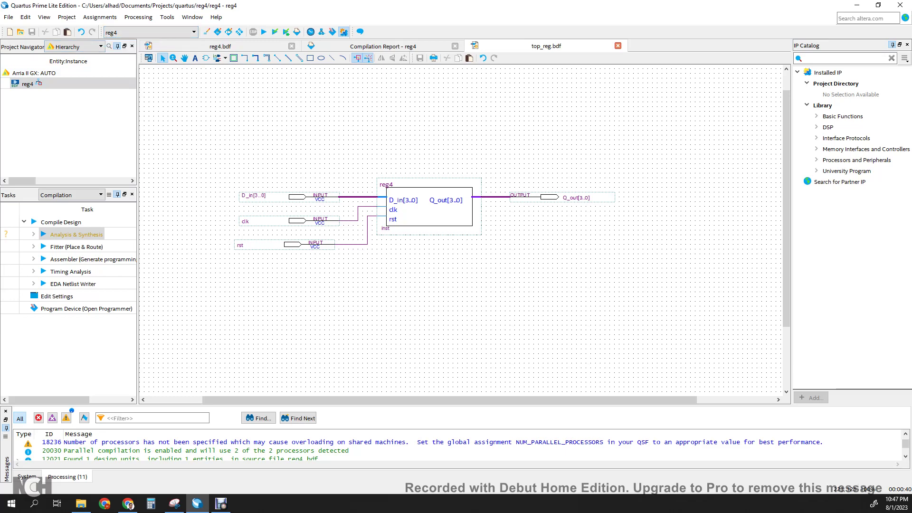
left_click(28, 84)
left_click(389, 146)
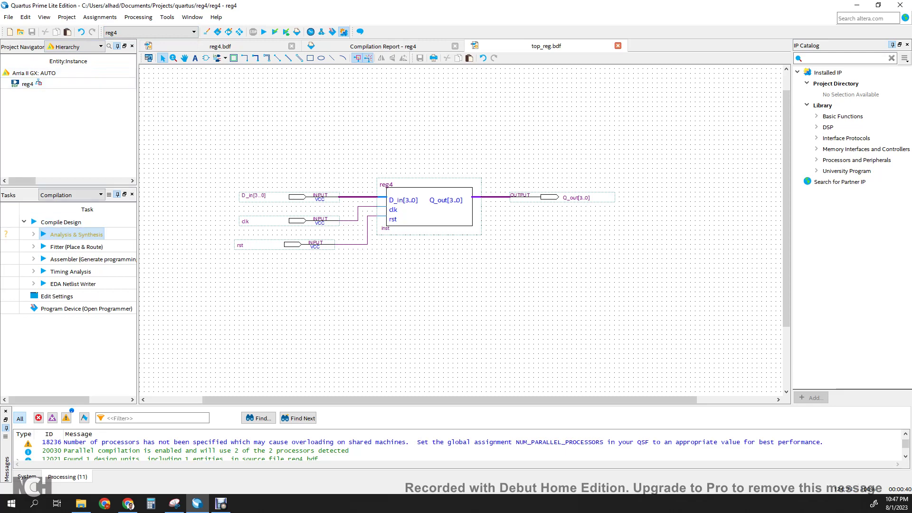
Start Analysis & Synthesis for the project and return to the top_reg.bdf schematic.
double_click(76, 235)
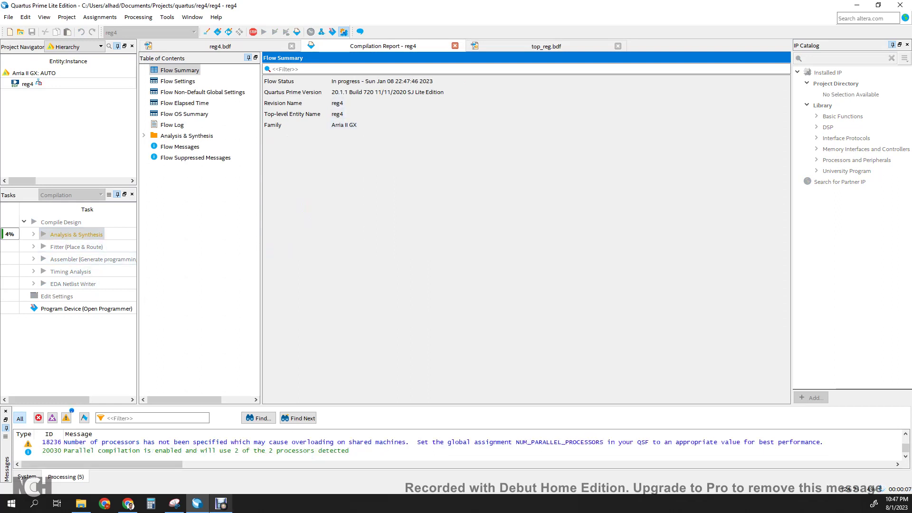
left_click(546, 46)
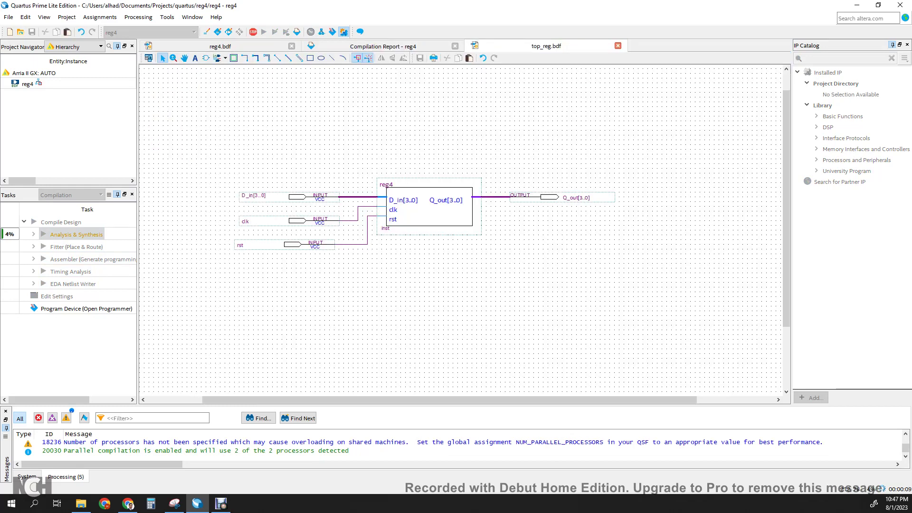
key("alt+f")
key("Escape")
left_click(387, 232)
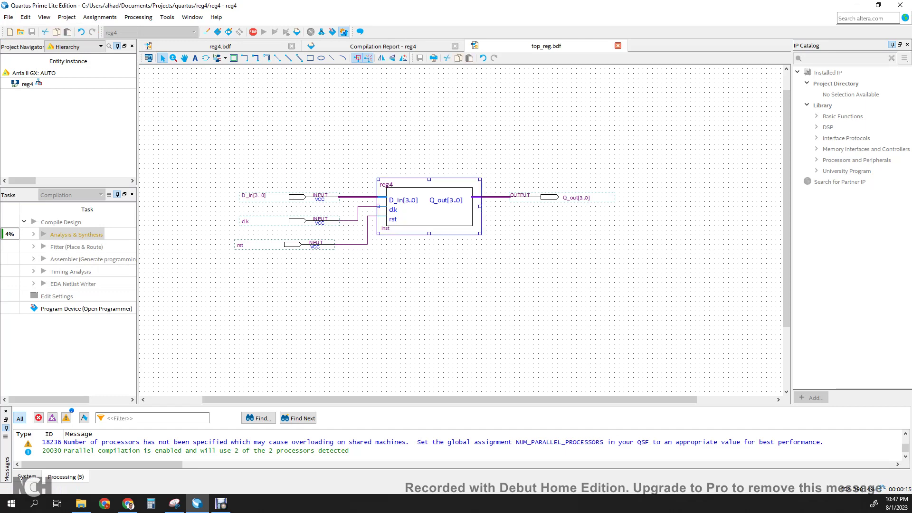
right_click(46, 83)
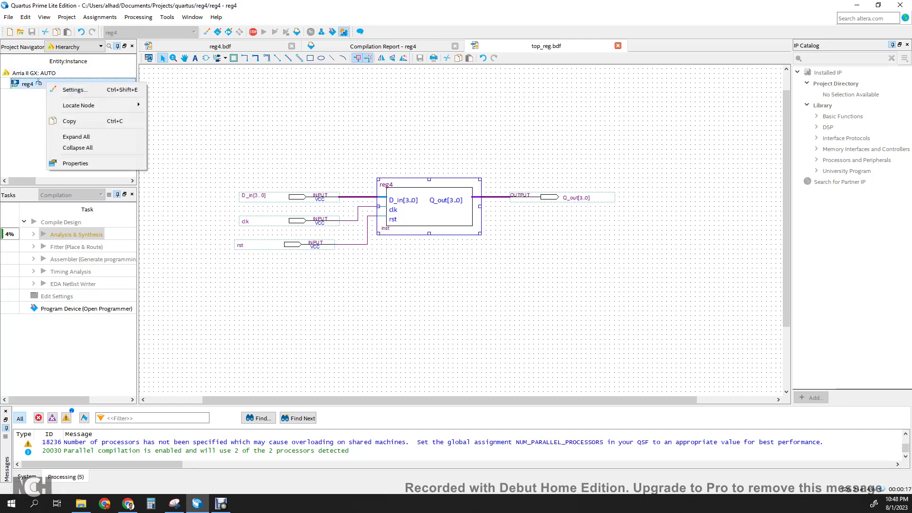
left_click(170, 159)
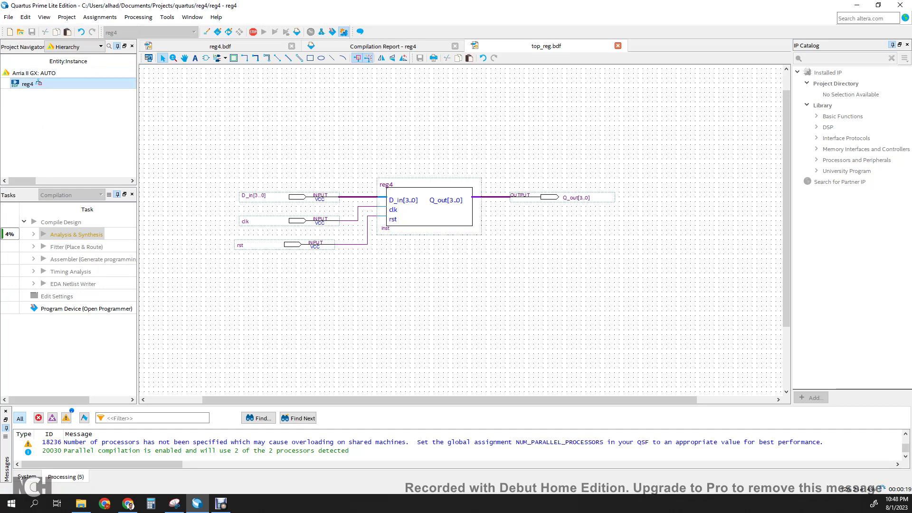
Add the current schematic top_reg.bdf to the project.
left_click(8, 16)
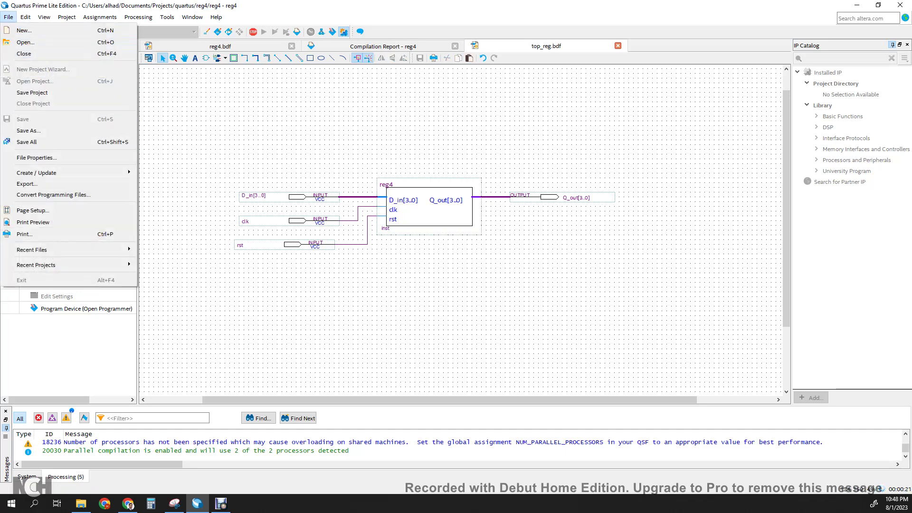
mouse_move(25, 17)
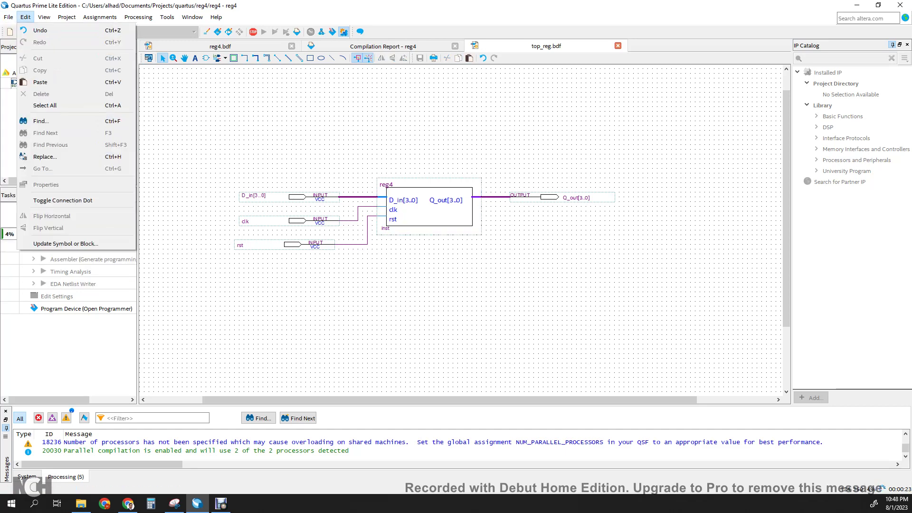
mouse_move(66, 17)
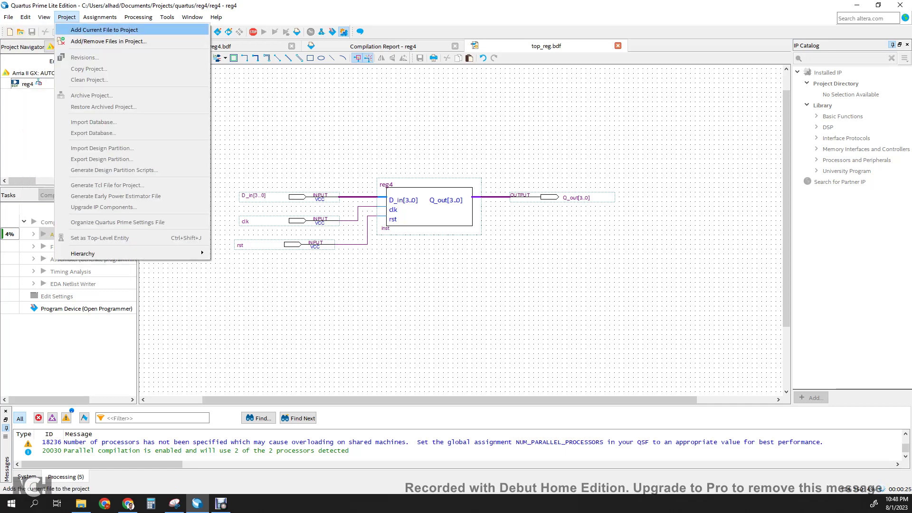
left_click(104, 30)
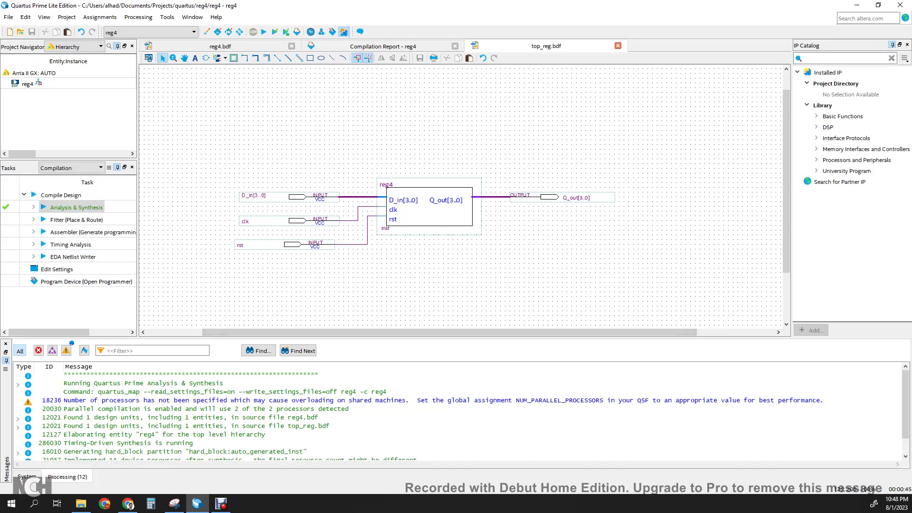
Examine which schematic the reg4 hierarchy entity opens and return to top_reg.bdf.
left_click(9, 17)
mouse_move(66, 17)
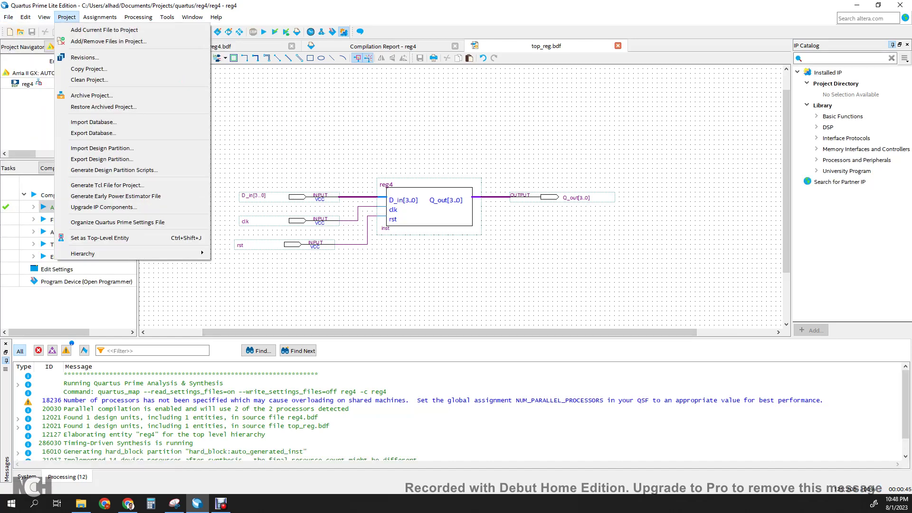
key("Escape")
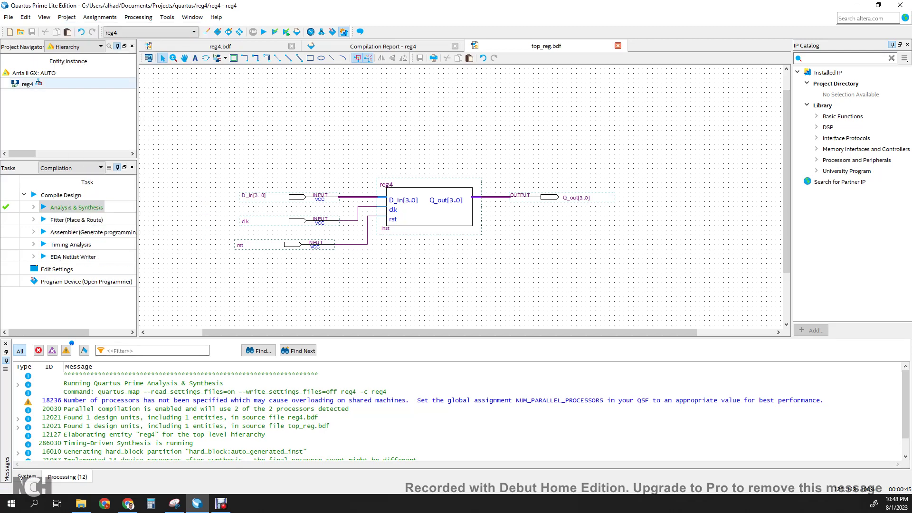
double_click(27, 84)
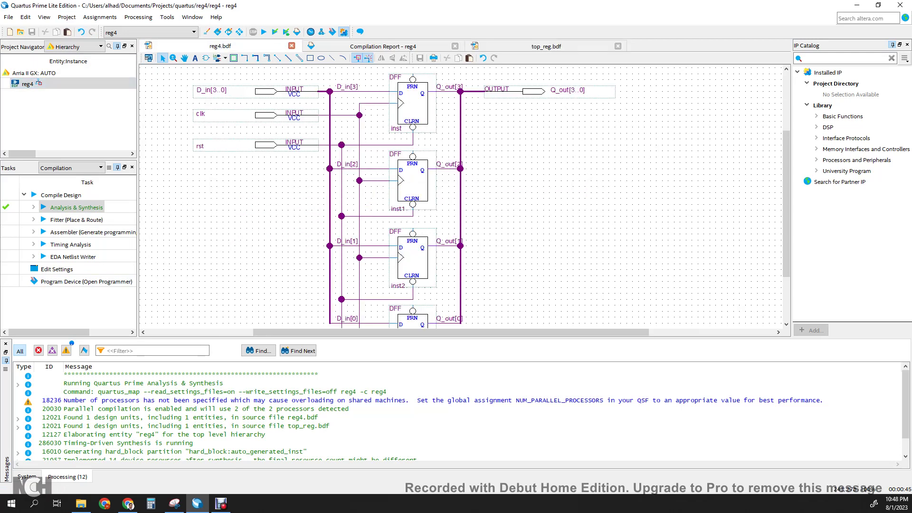
left_click_drag(22, 154, 115, 154)
scroll(68, 104, "left", 5)
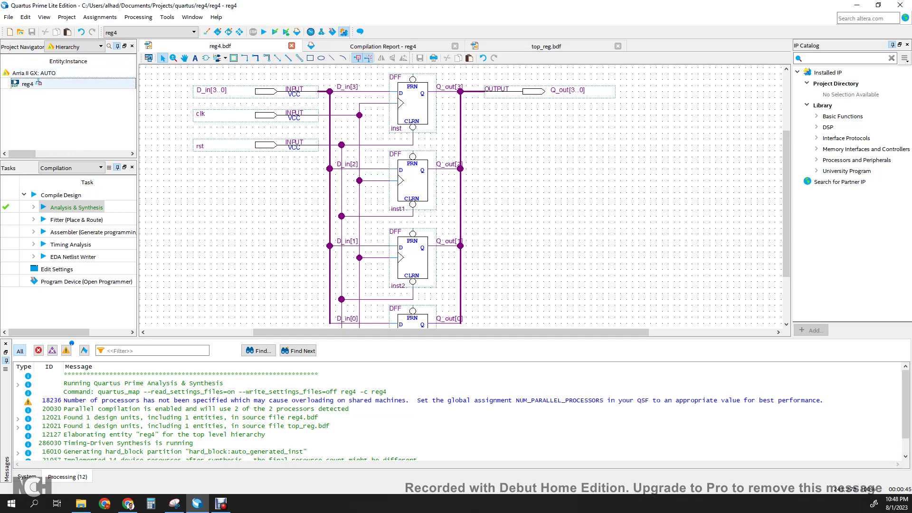
left_click(71, 168)
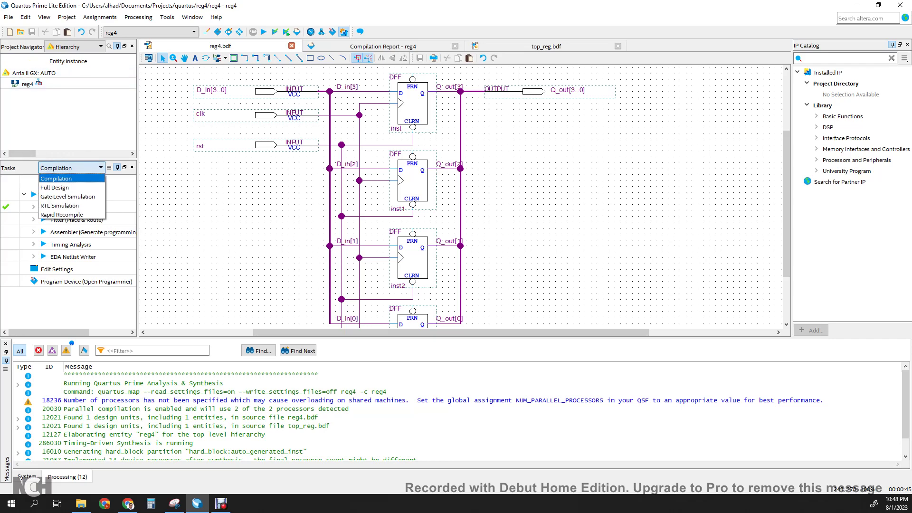
left_click(71, 167)
left_click(546, 46)
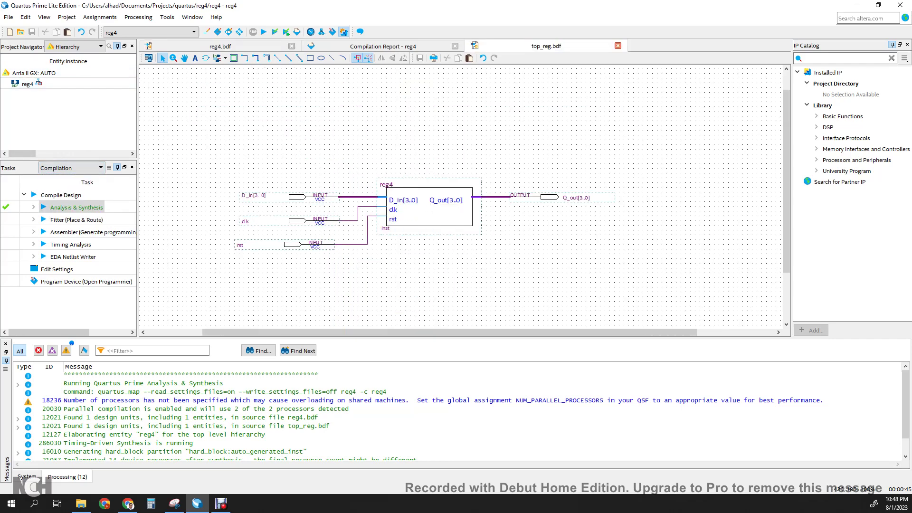
right_click(392, 141)
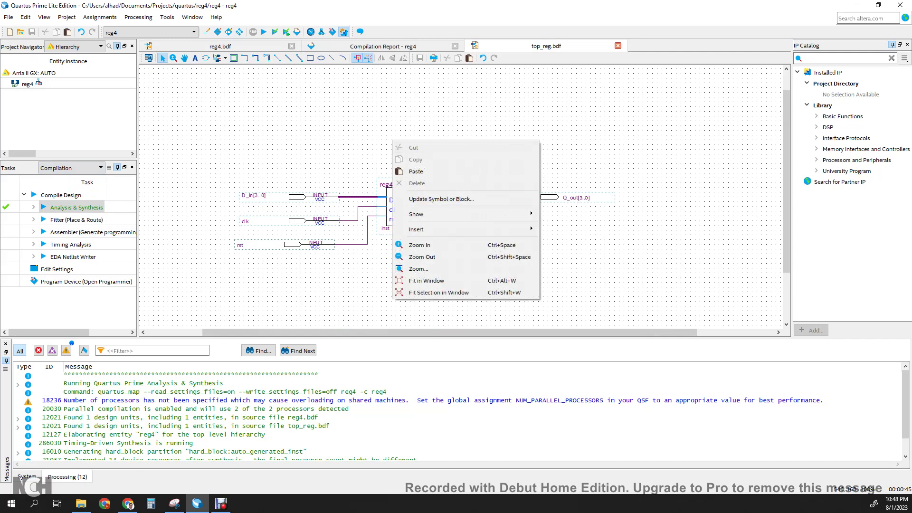
key("Escape")
left_click(221, 504)
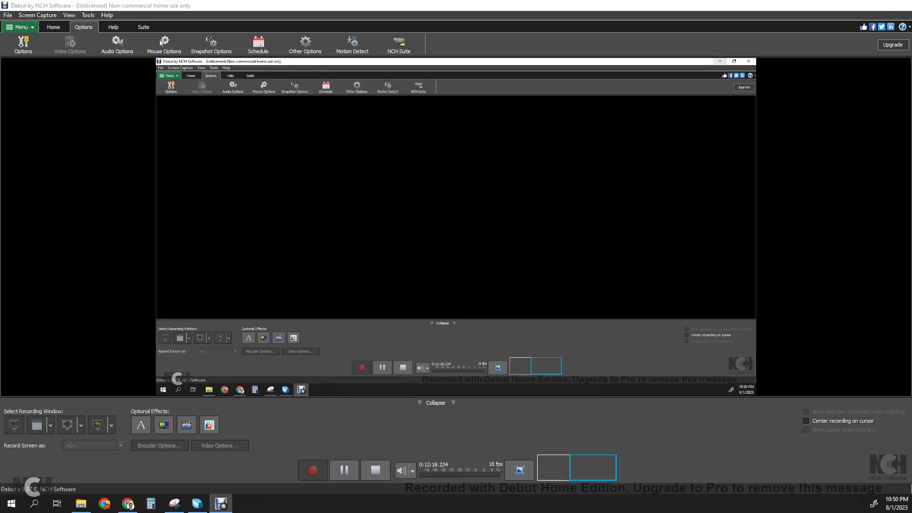
left_click(857, 5)
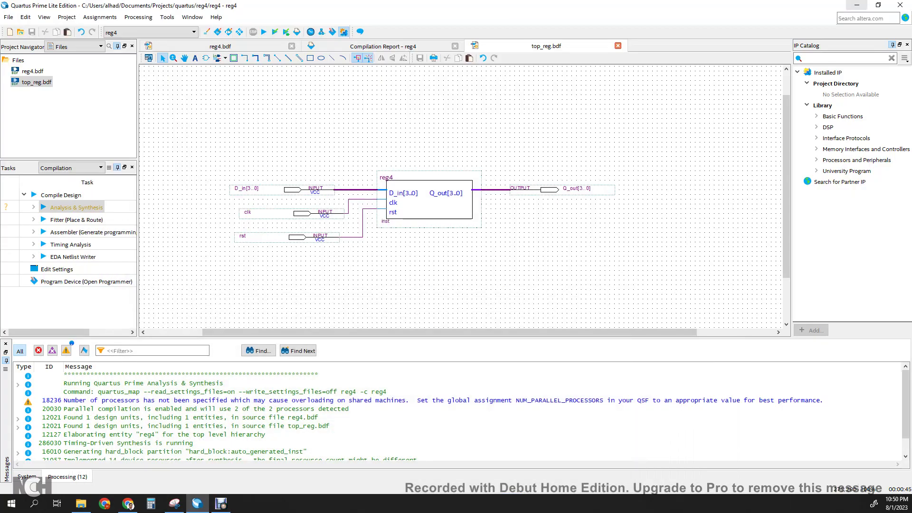
Compare the project's entity hierarchy with its list of design files.
left_click(76, 46)
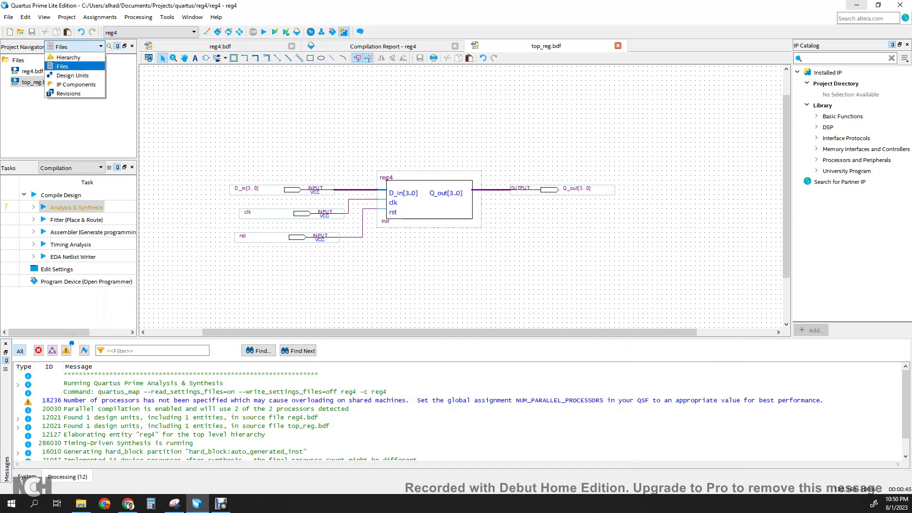
left_click(69, 58)
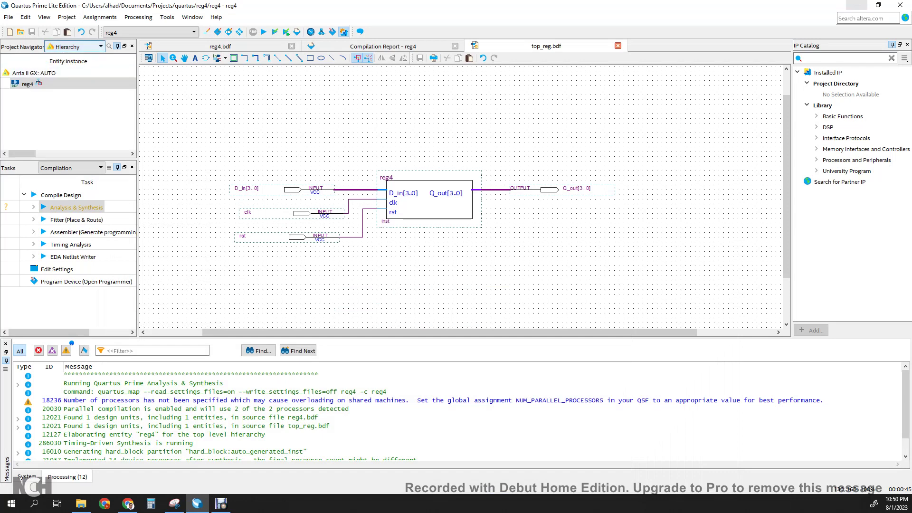
left_click(77, 47)
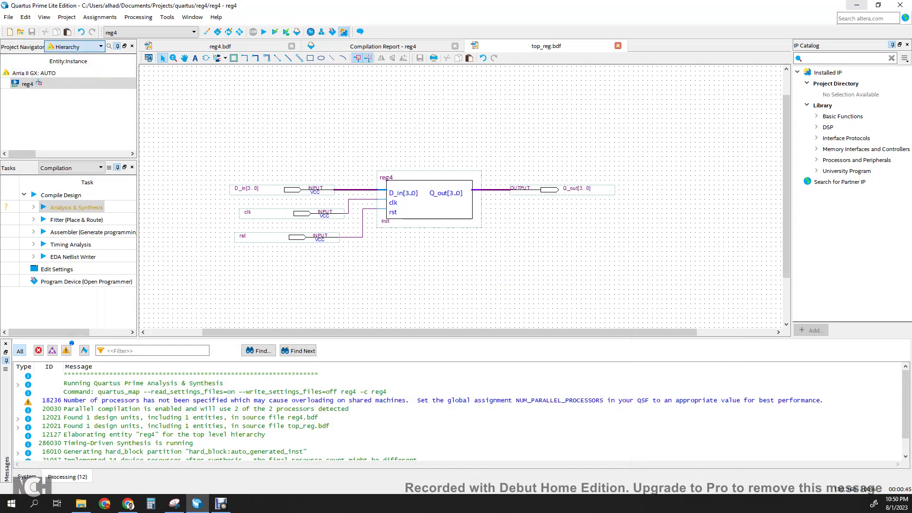
left_click(62, 66)
Set top_reg.bdf as the project's top-level entity.
left_click(36, 82)
left_click(33, 71)
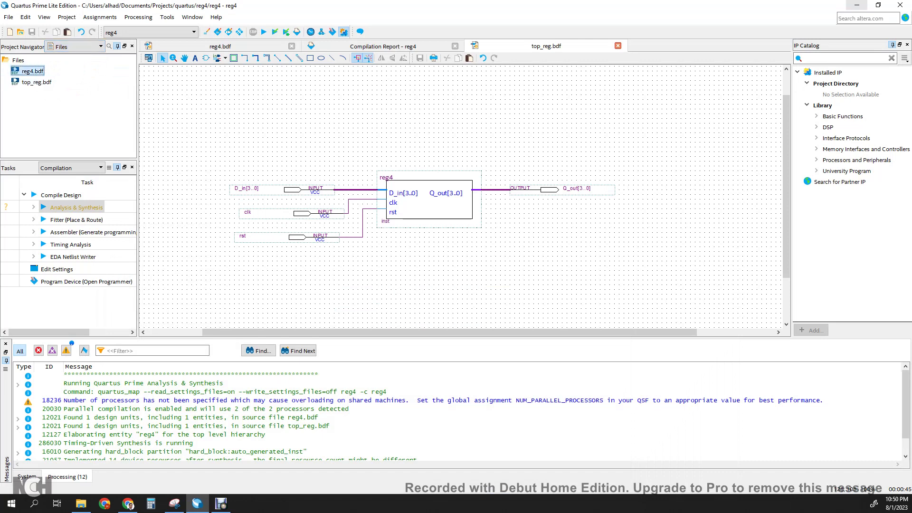
left_click(37, 82)
left_click(32, 71)
left_click(37, 82)
right_click(37, 83)
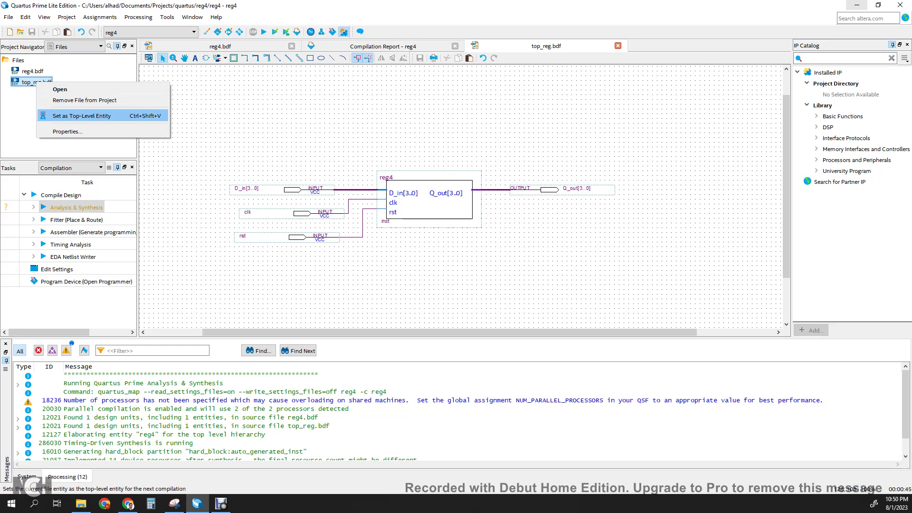
left_click(82, 115)
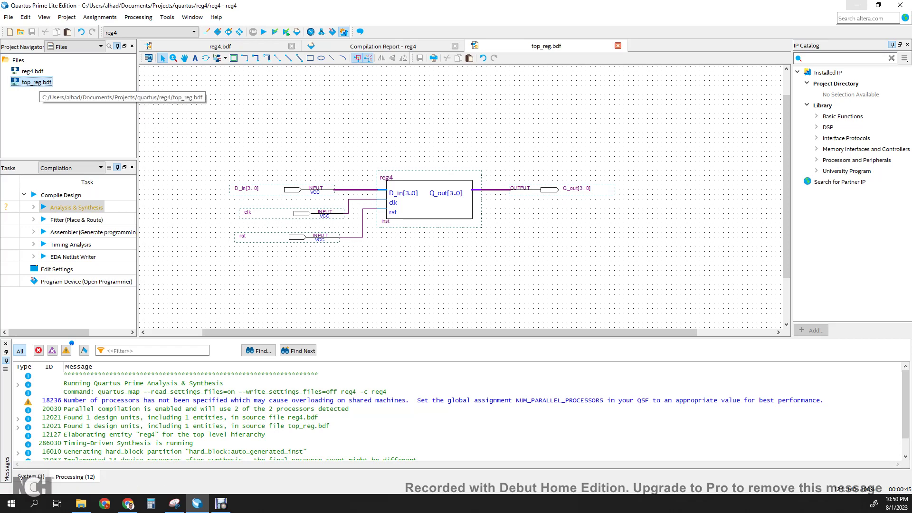
Show the entity hierarchy again, select top_reg and run Analysis & Synthesis on it.
left_click(75, 46)
left_click(66, 57)
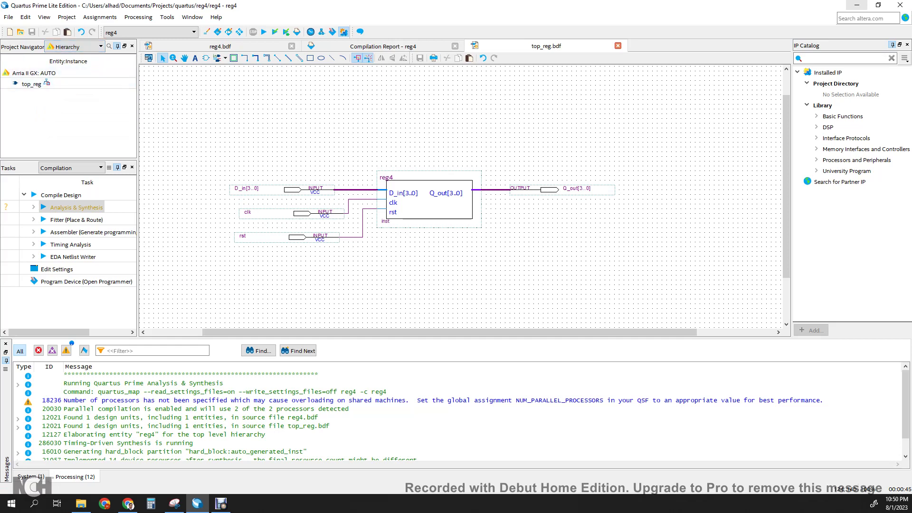
left_click(31, 84)
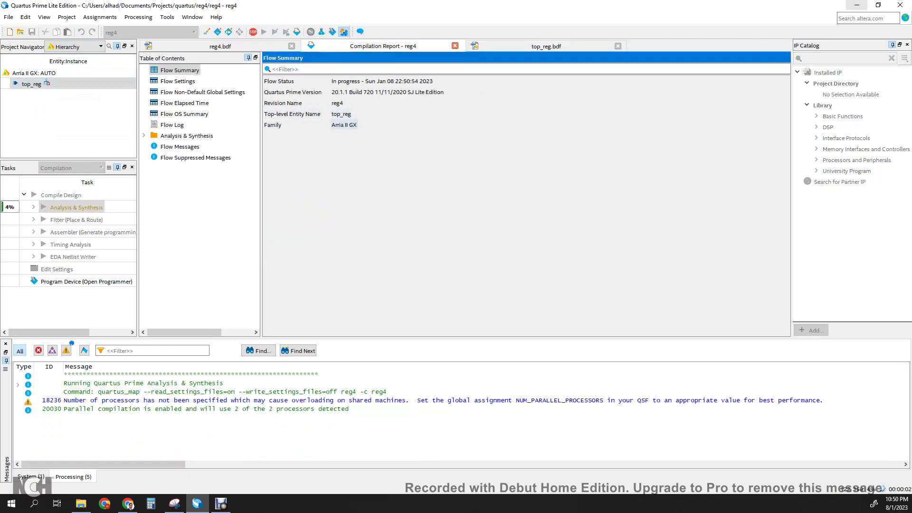
Check the top-level entity name and flow status in the compilation report and return to the top_reg.bdf schematic.
left_click(341, 114)
left_click(547, 46)
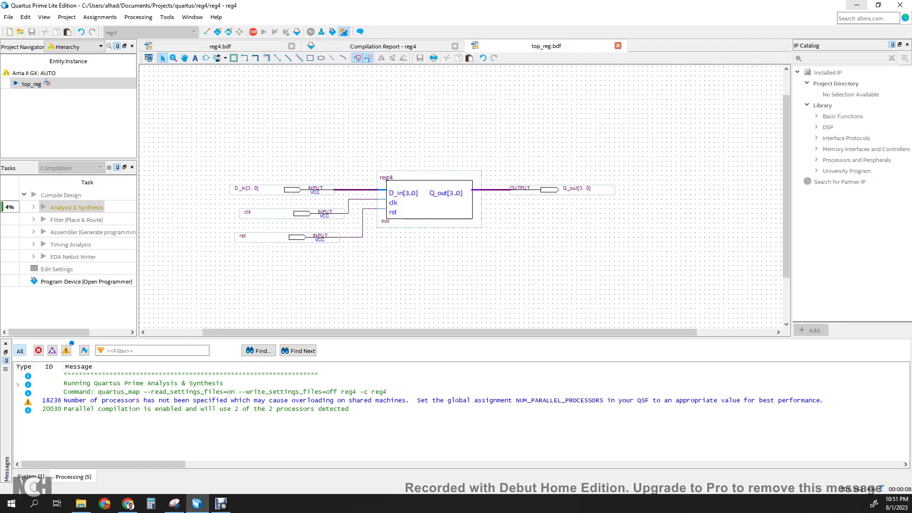
left_click(383, 46)
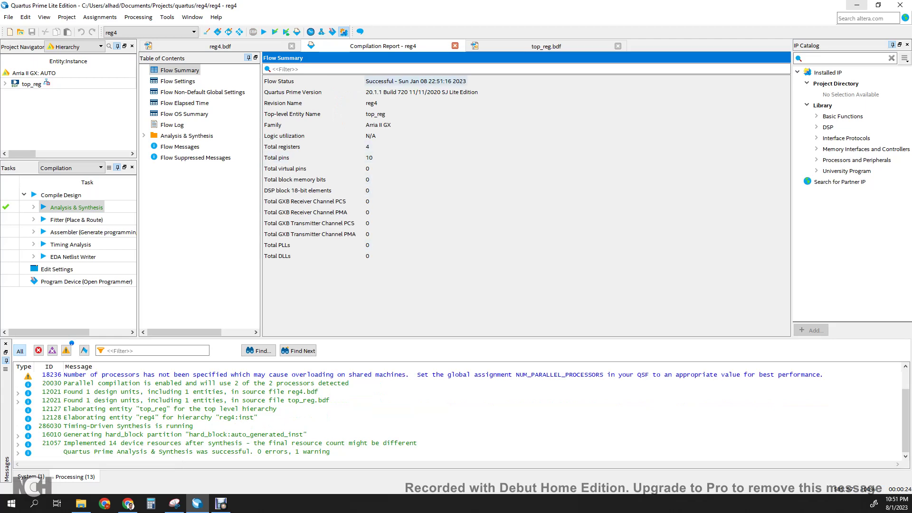
left_click(547, 46)
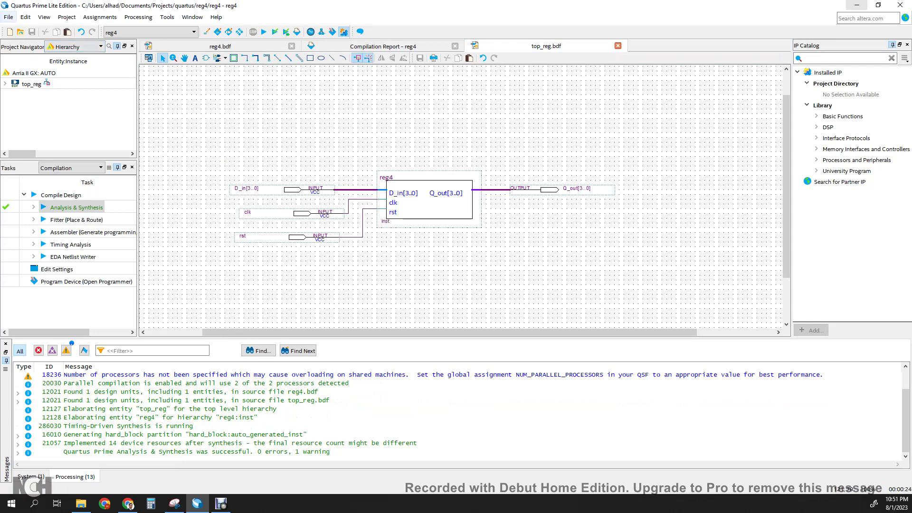
Create a new University Program VWF simulation waveform file.
left_click(9, 17)
left_click(21, 32)
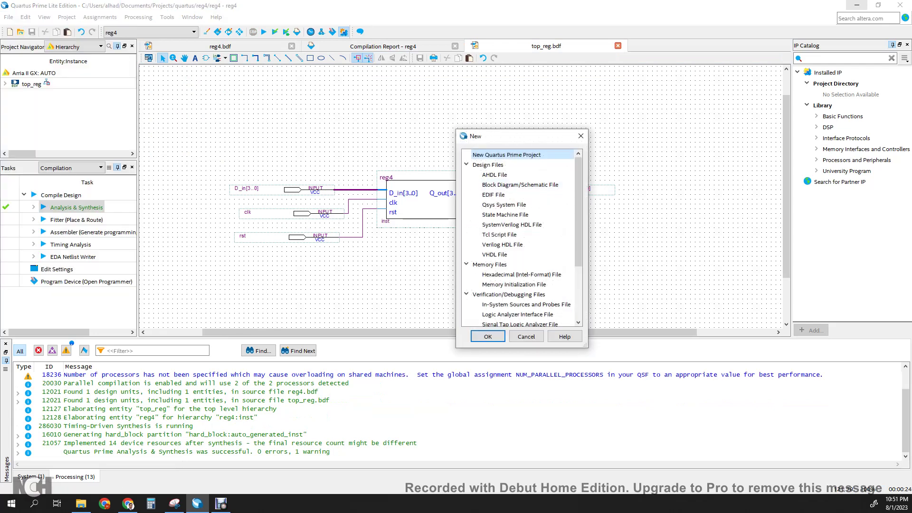
scroll(523, 254, "down", 3)
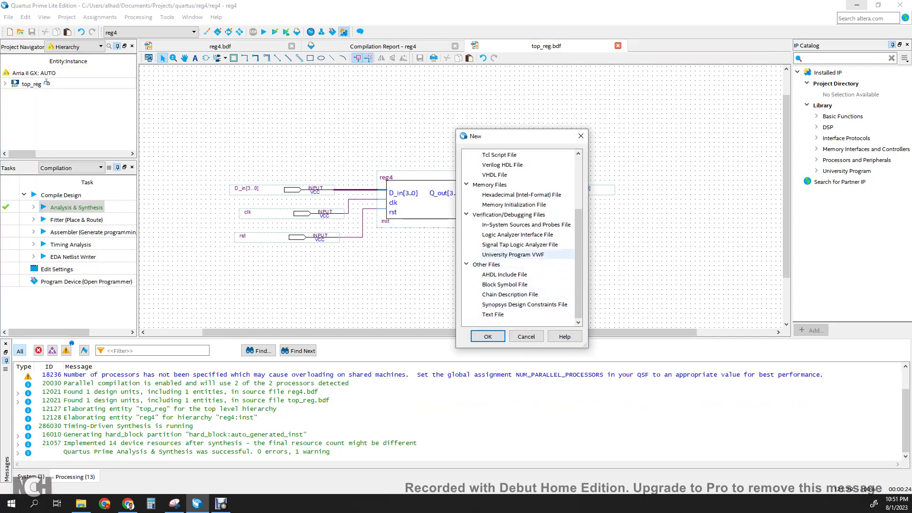
left_click(514, 255)
key("Return")
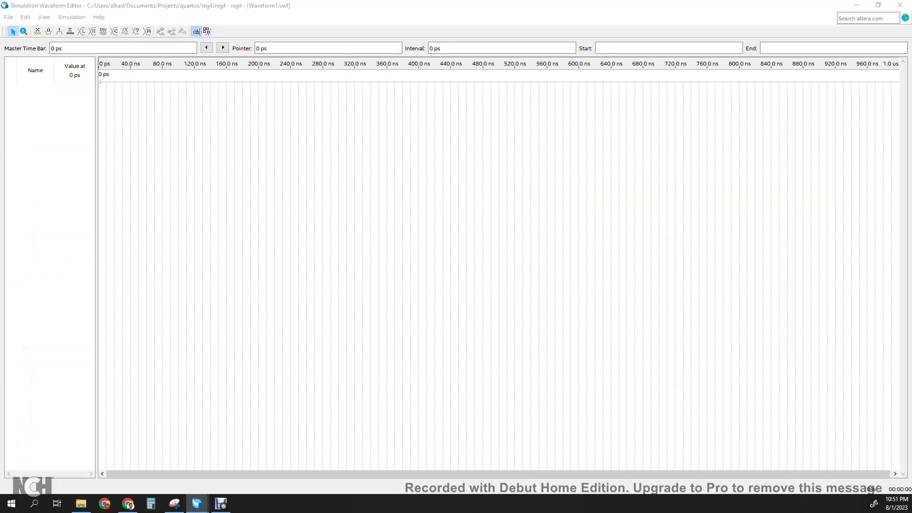
Insert the nodes clk, D_in, Q_out and rst into the waveform, using the Node Finder with the Pins: all filter.
left_click_drag(406, 147, 440, 153)
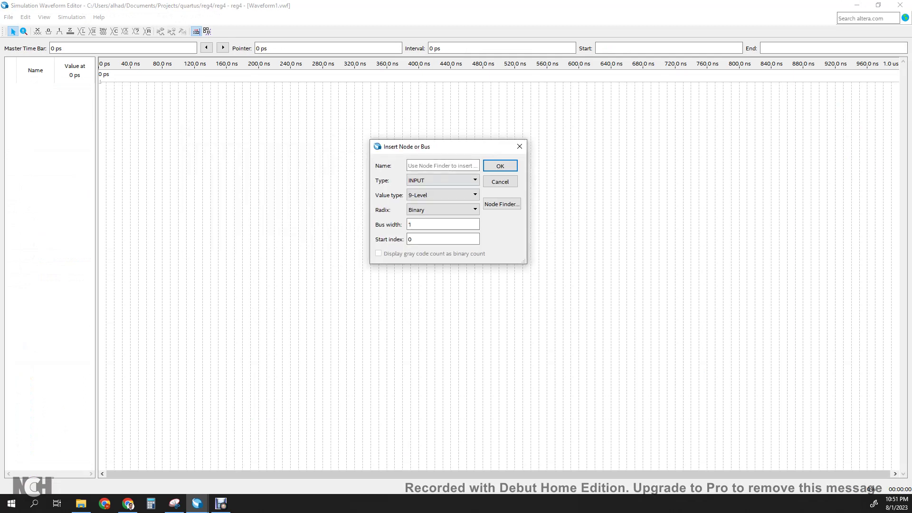
left_click(503, 204)
key("Return")
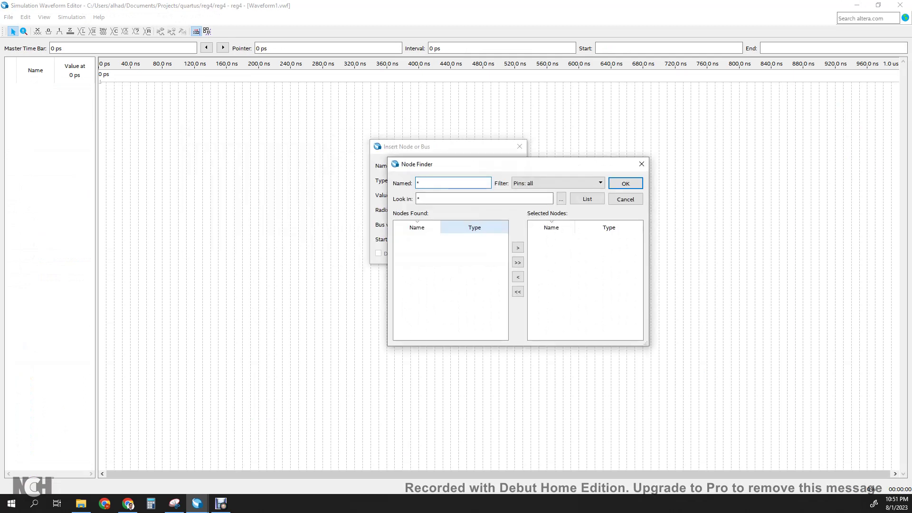
left_click(587, 200)
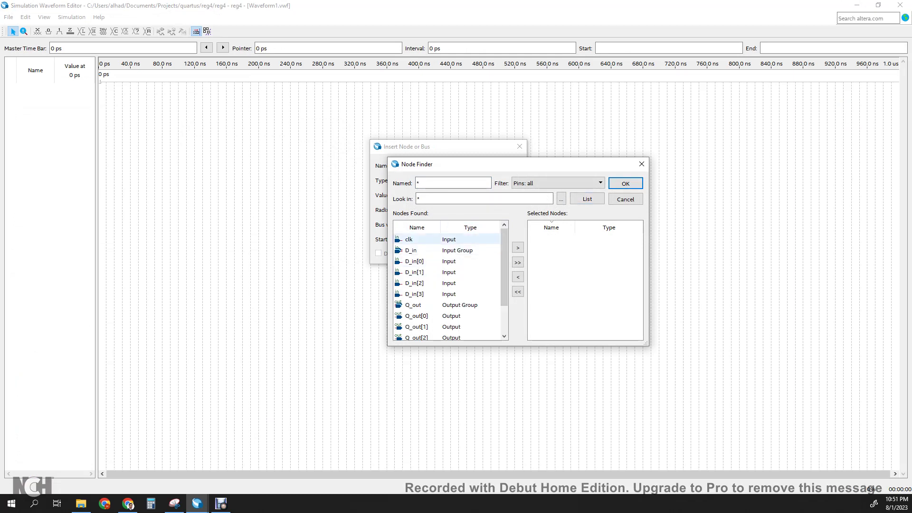
left_click(418, 239)
left_click(419, 250, "ctrl")
left_click(418, 305, "ctrl")
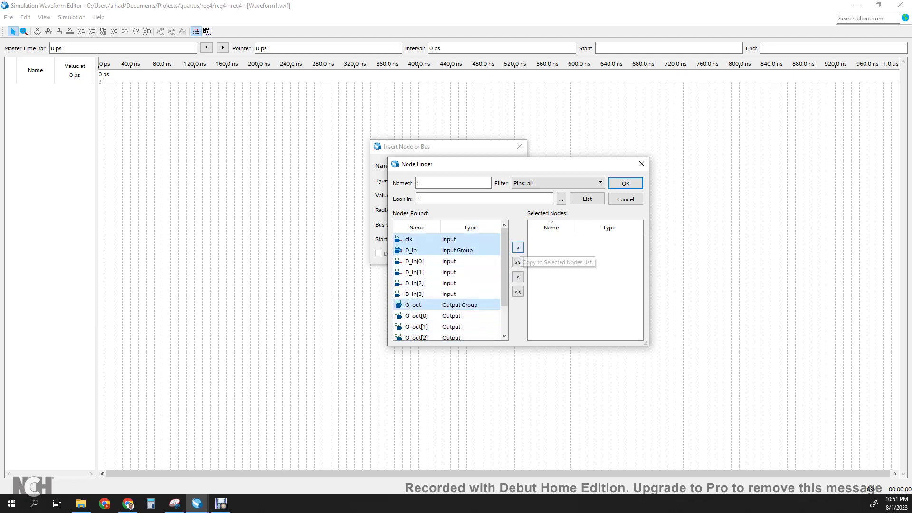
left_click(518, 247)
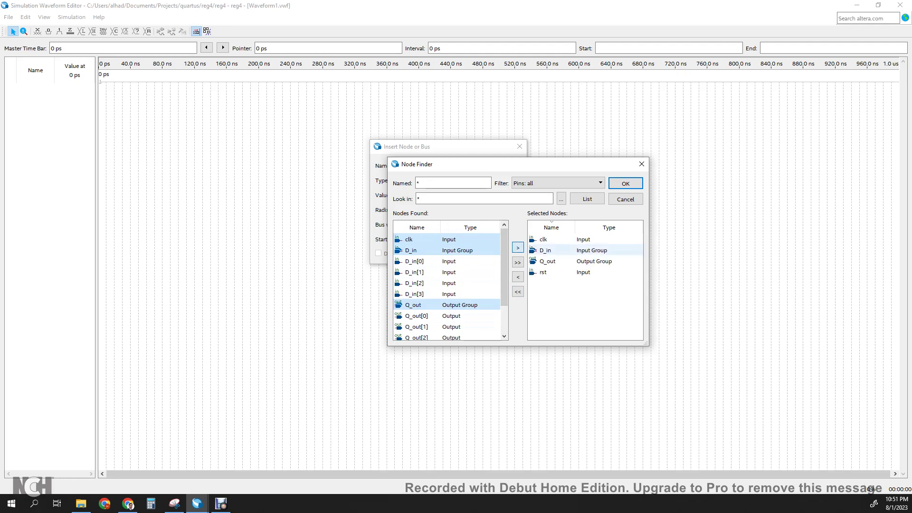
left_click(626, 183)
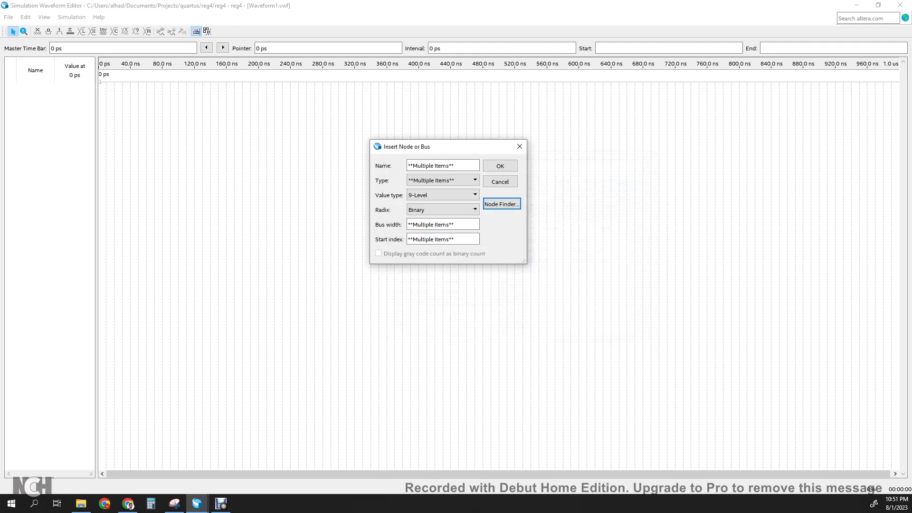
left_click(501, 166)
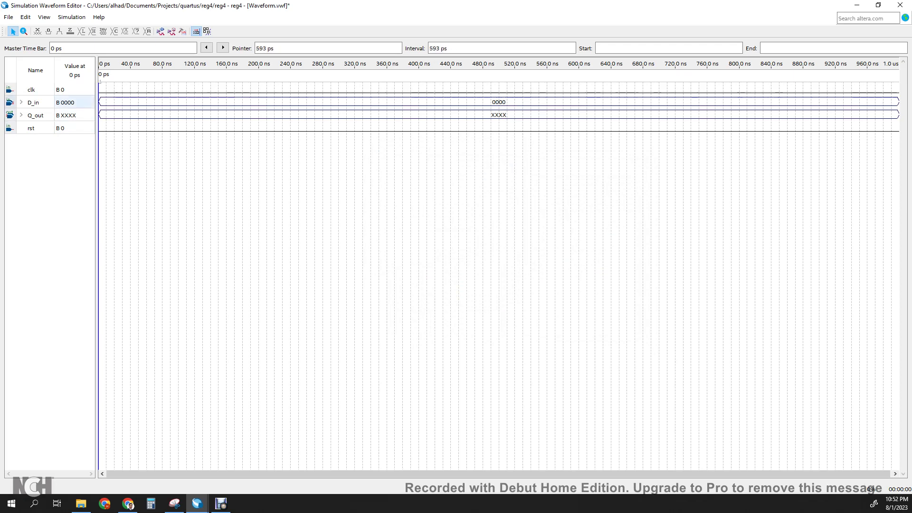
Overwrite the clk signal with a clock waveform that has a 100 ns period.
left_click(37, 90)
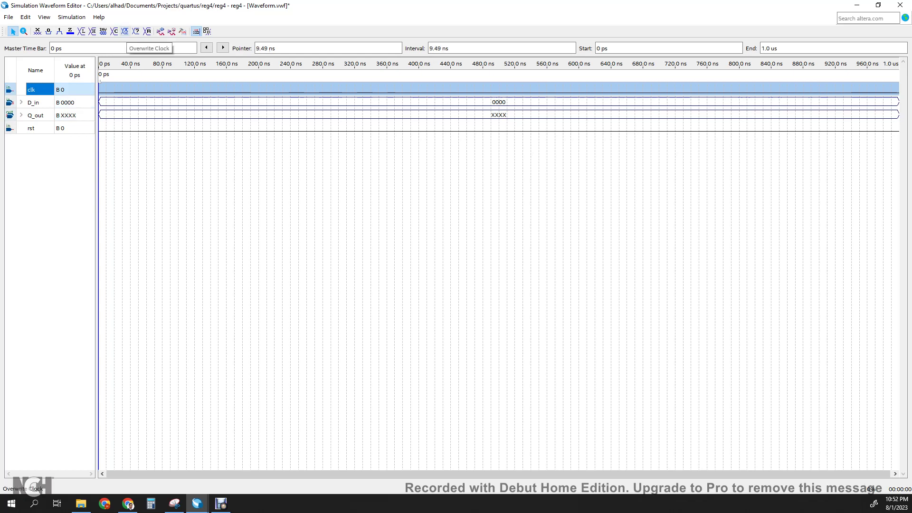
left_click(124, 31)
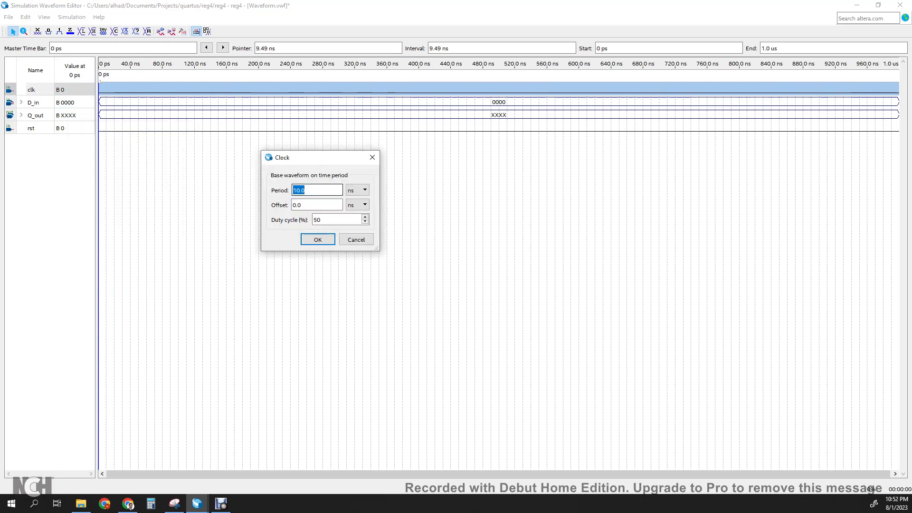
type("100")
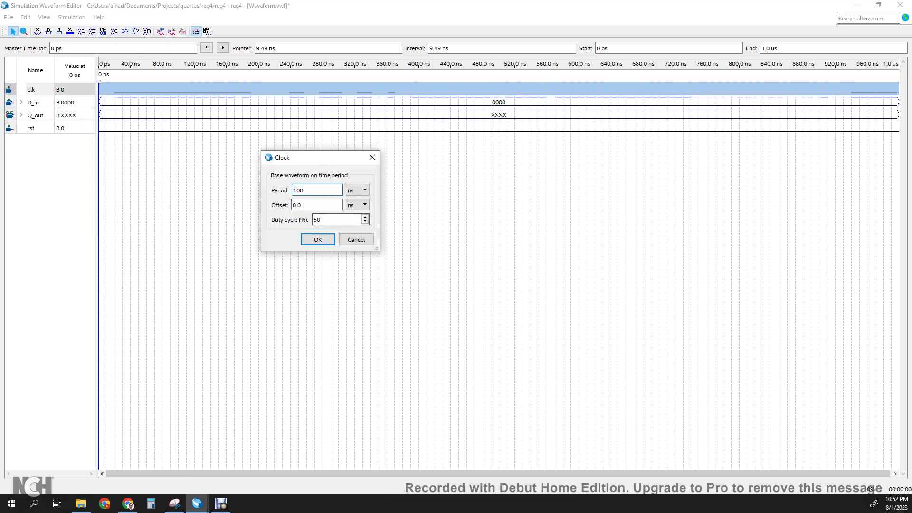
key("Return")
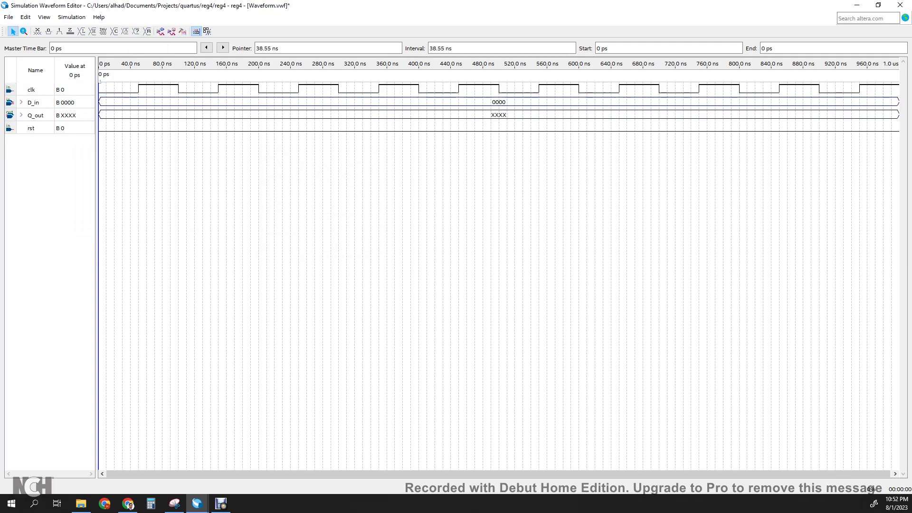
Move the rst signal directly below clk in the waveform's node list.
left_click(75, 103)
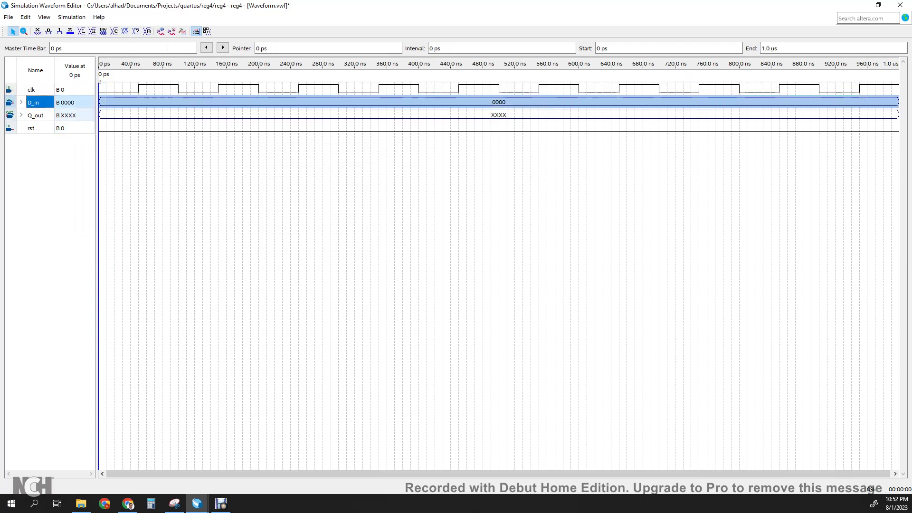
left_click(75, 129)
left_click_drag(36, 128, 35, 98)
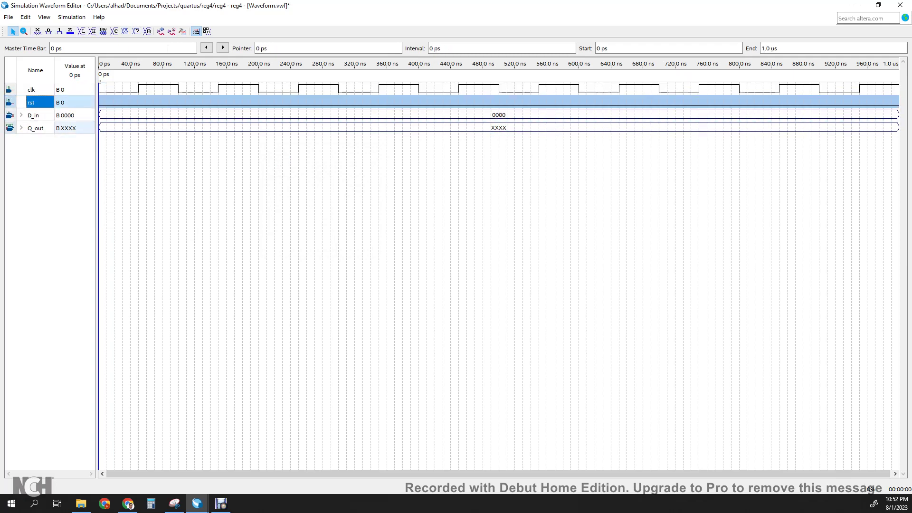
left_click(35, 103)
left_click(176, 190)
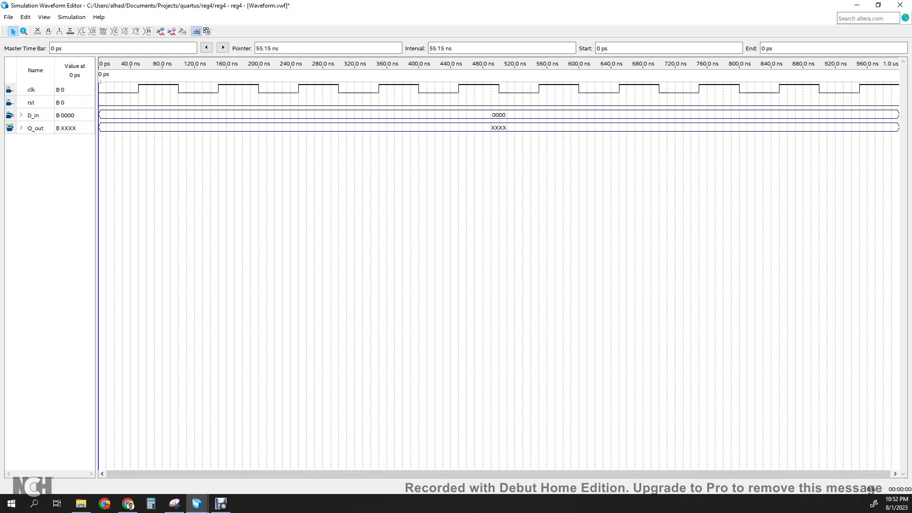
Force rst high from 100 ns to 900 ns.
left_click_drag(110, 101, 180, 100)
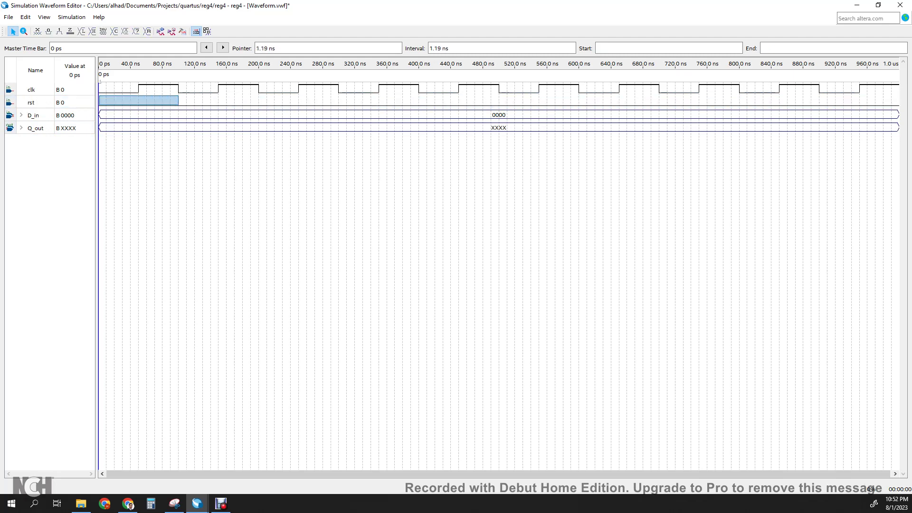
left_click_drag(179, 105, 179, 105)
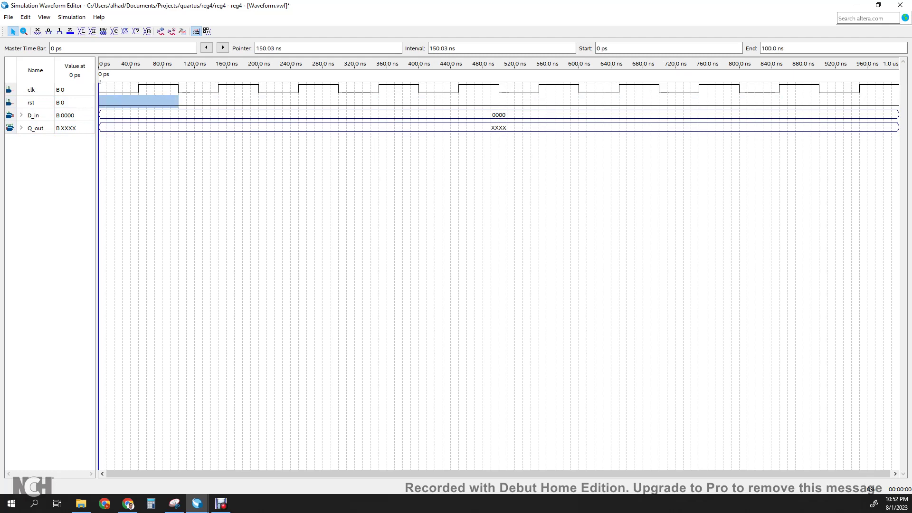
left_click(178, 105)
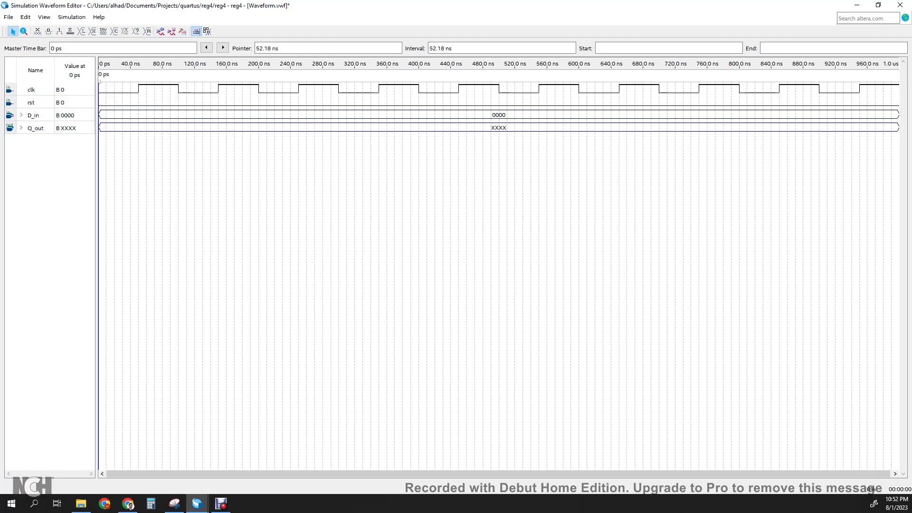
left_click_drag(178, 100, 820, 100)
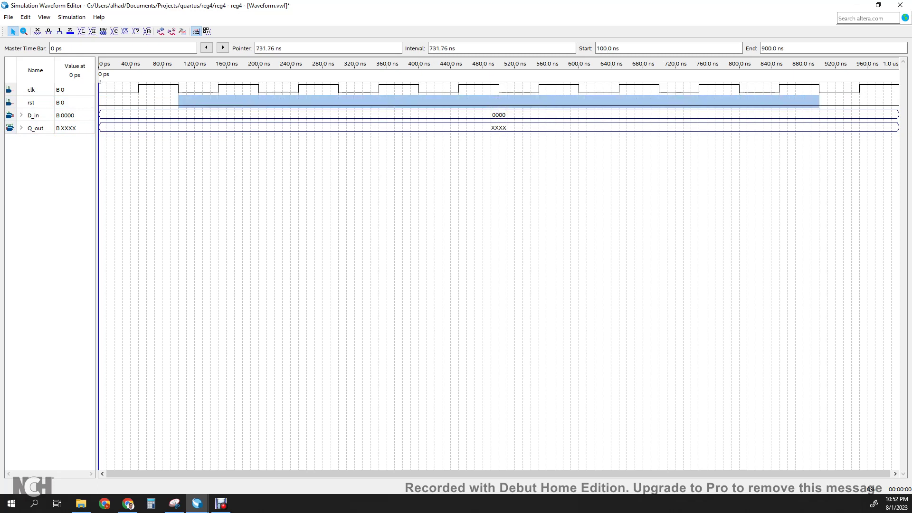
left_click(60, 32)
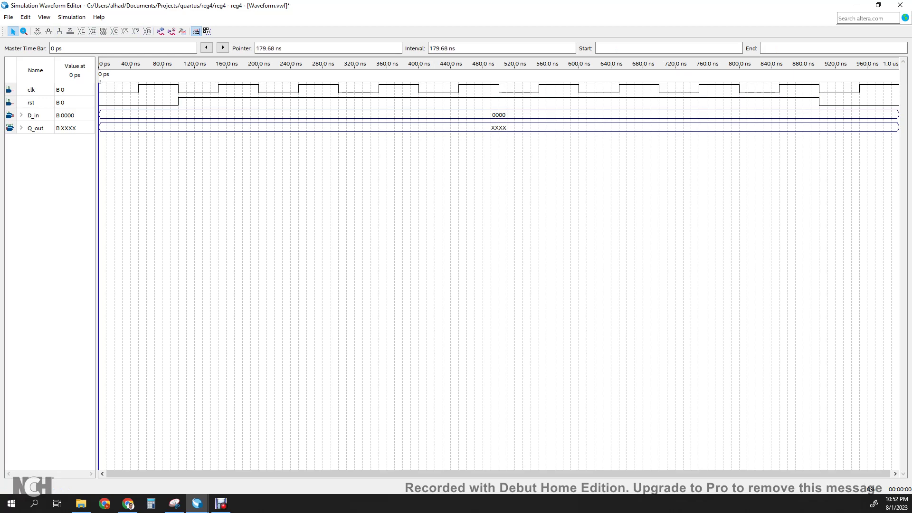
Set D_in to the arbitrary value 10 in Unsigned Decimal radix from 200 ns to 300 ns.
left_click_drag(259, 111, 338, 115)
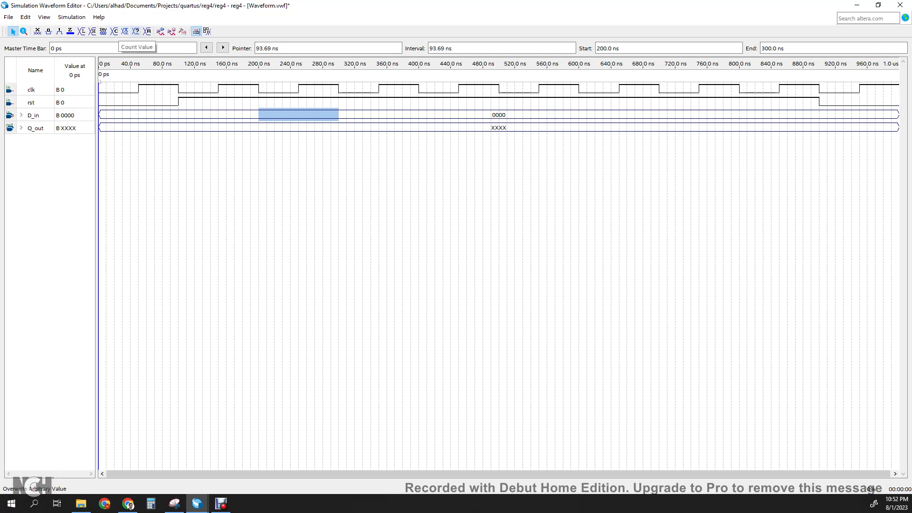
left_click(136, 31)
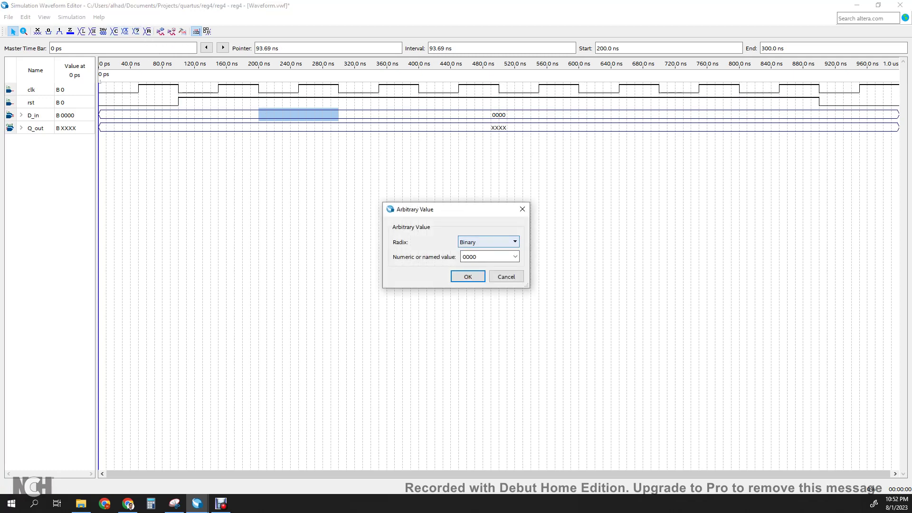
left_click(489, 258)
left_click(490, 243)
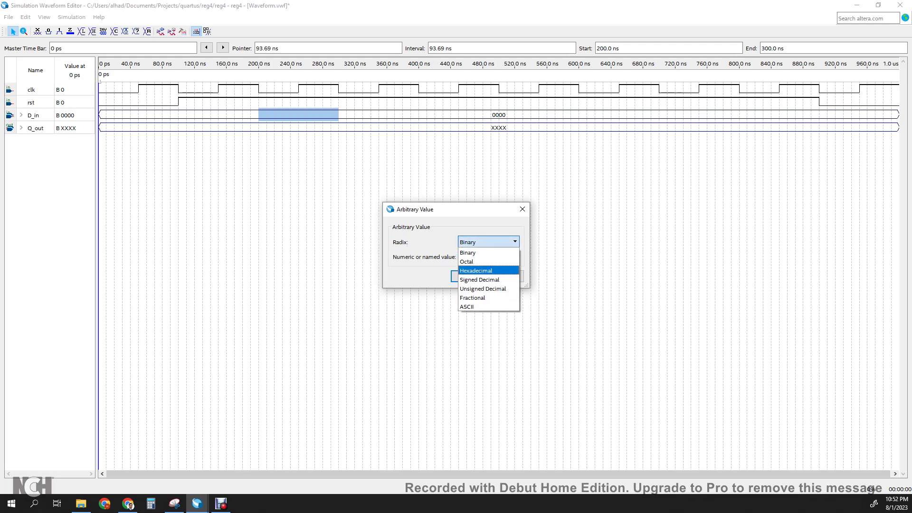
left_click(488, 289)
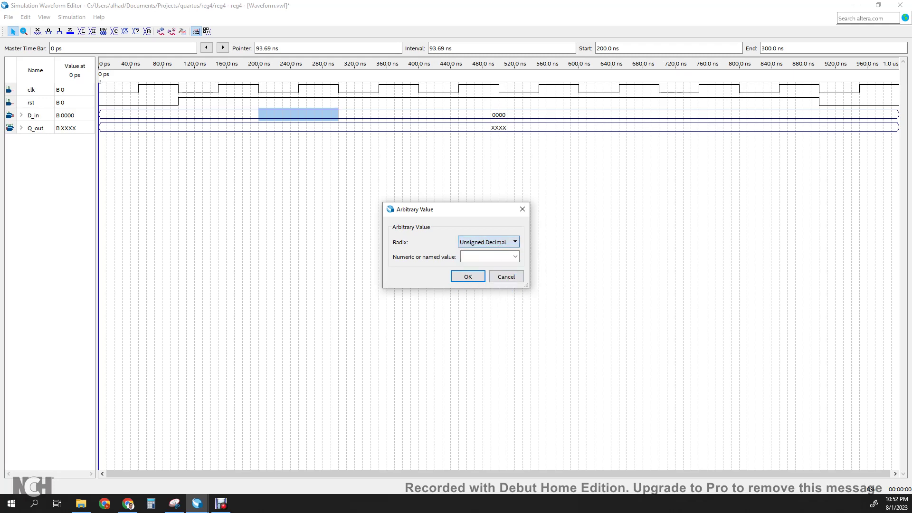
left_click(489, 257)
type("10")
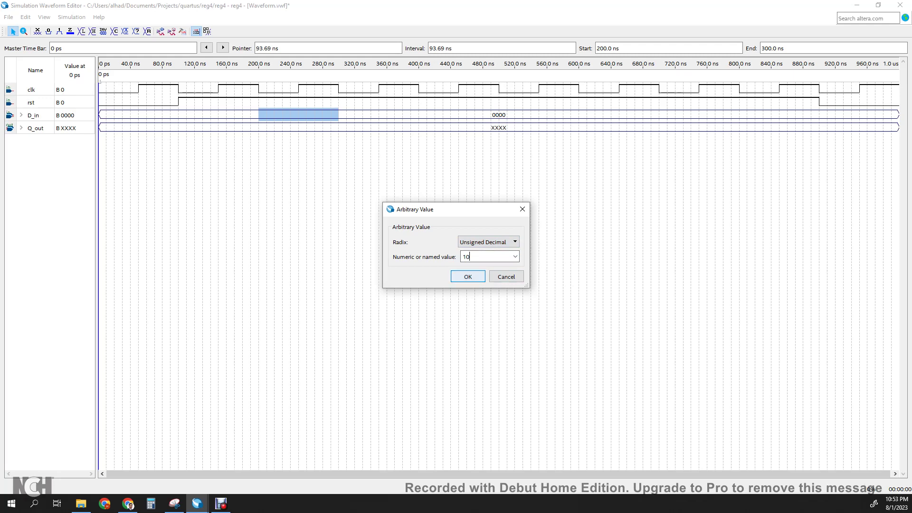
key("Return")
Set D_in to 5 from 300 ns to 400 ns and to 12 from 400 ns to 500 ns.
left_click_drag(341, 114, 419, 115)
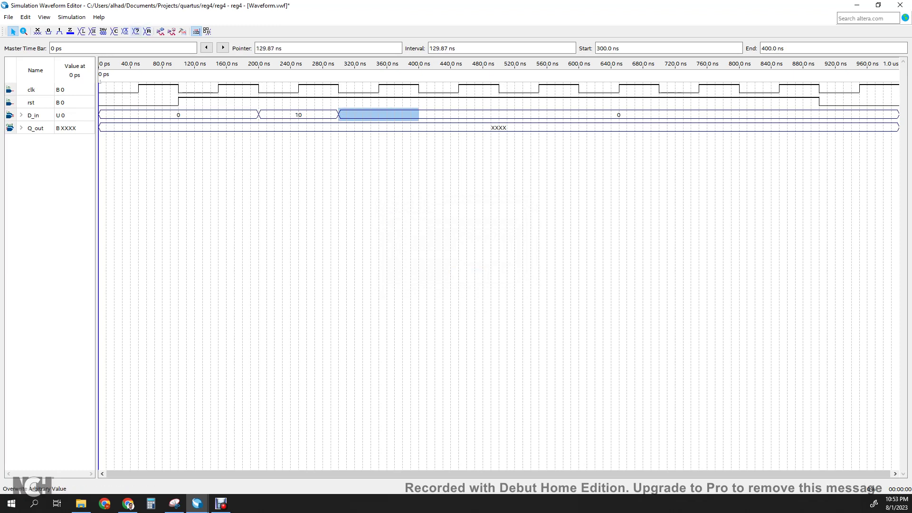
left_click(135, 31)
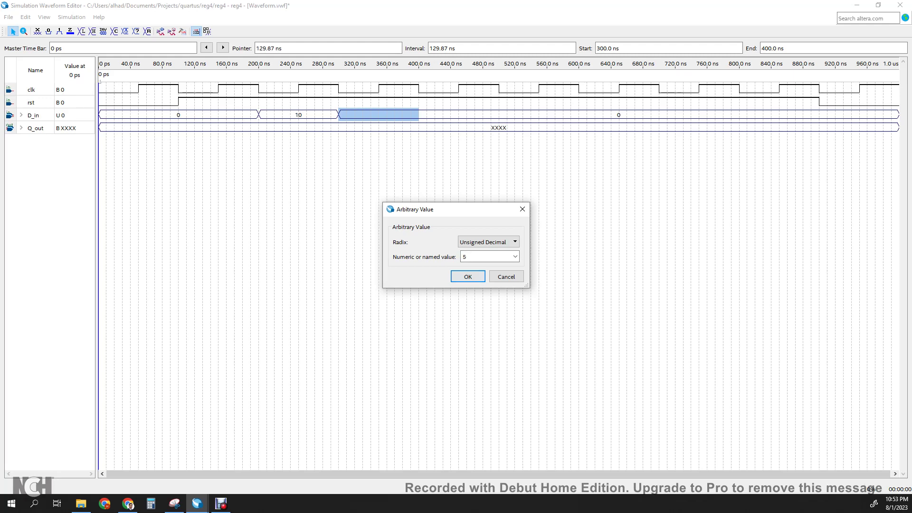
key("Return")
left_click_drag(477, 115, 499, 115)
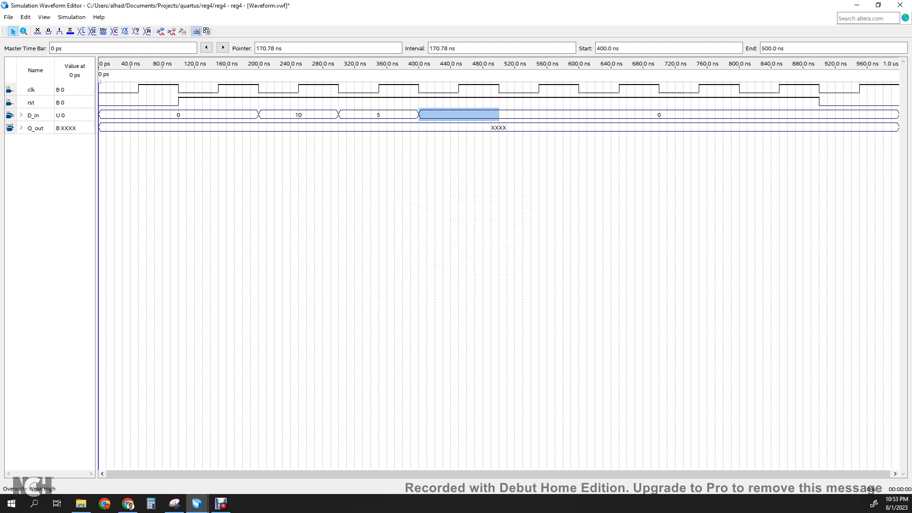
left_click(136, 31)
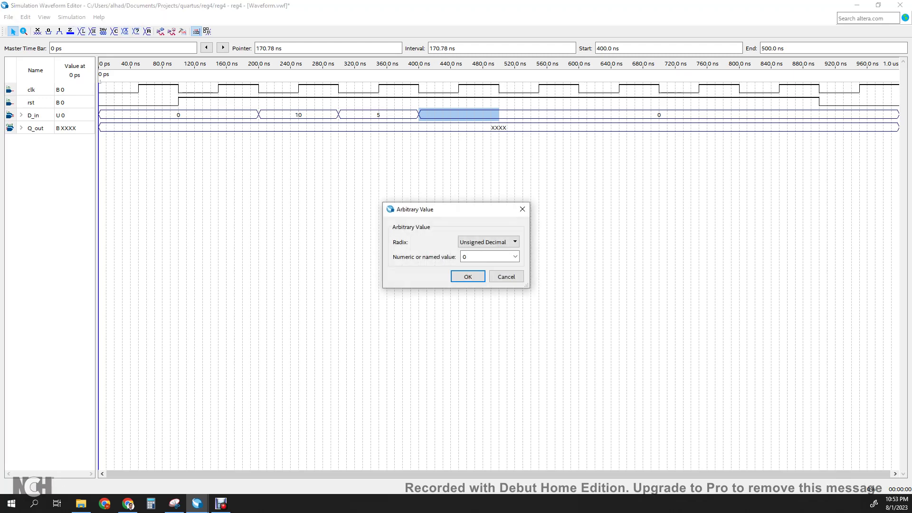
type("12")
key("Return")
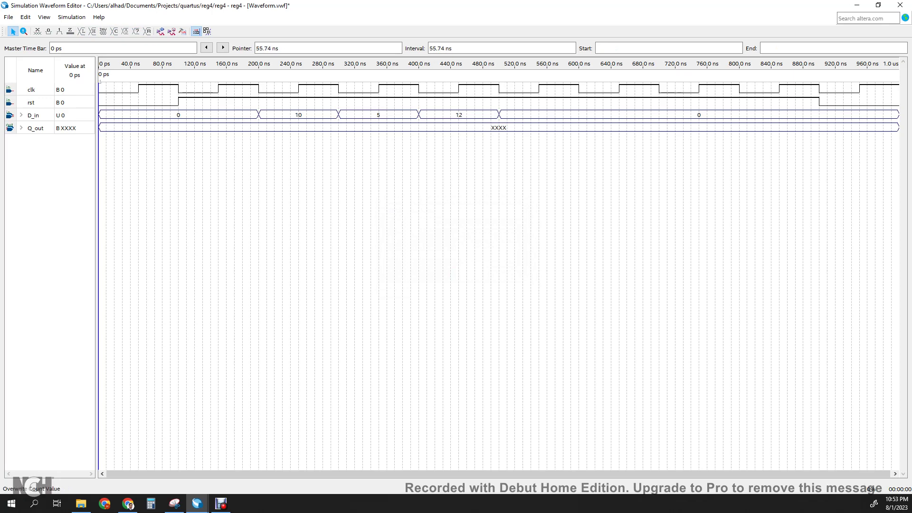
Save the waveform file as Waveform.vwf and try to run the functional simulation, closing the progress window.
left_click(71, 16)
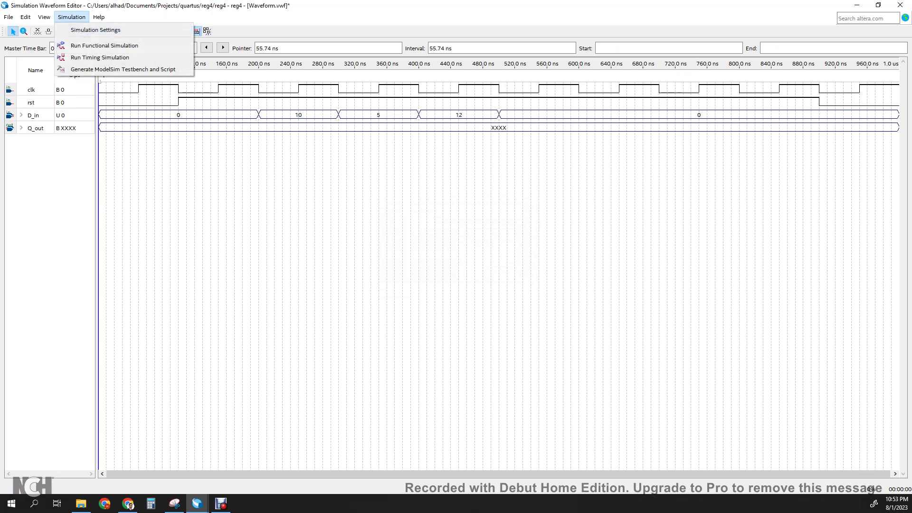
left_click(104, 45)
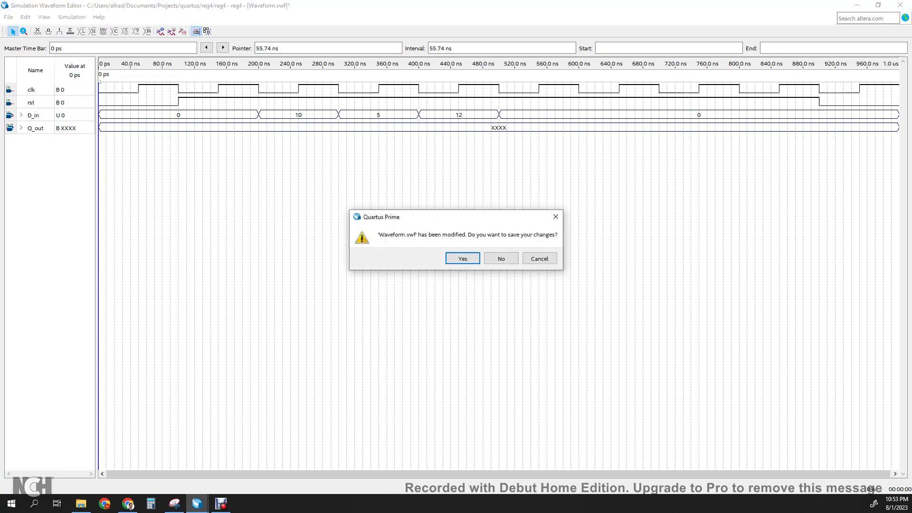
key("Return")
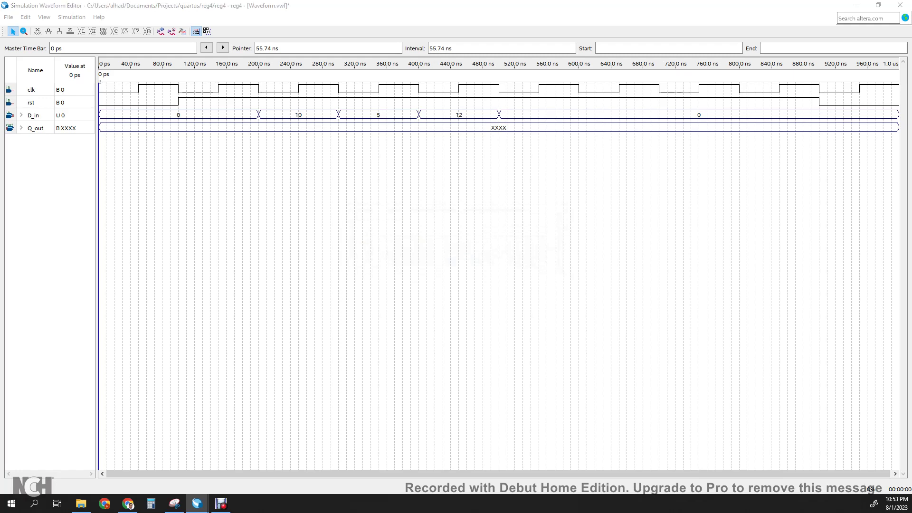
key("Return")
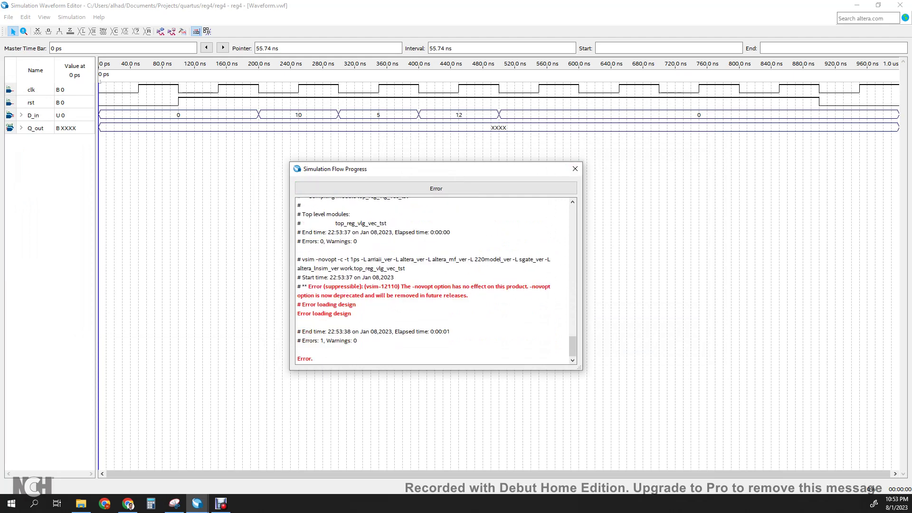
left_click(576, 169)
Remove the -novopt option from the vsim line of the functional ModelSim script and save the simulation settings.
left_click(71, 17)
left_click(96, 30)
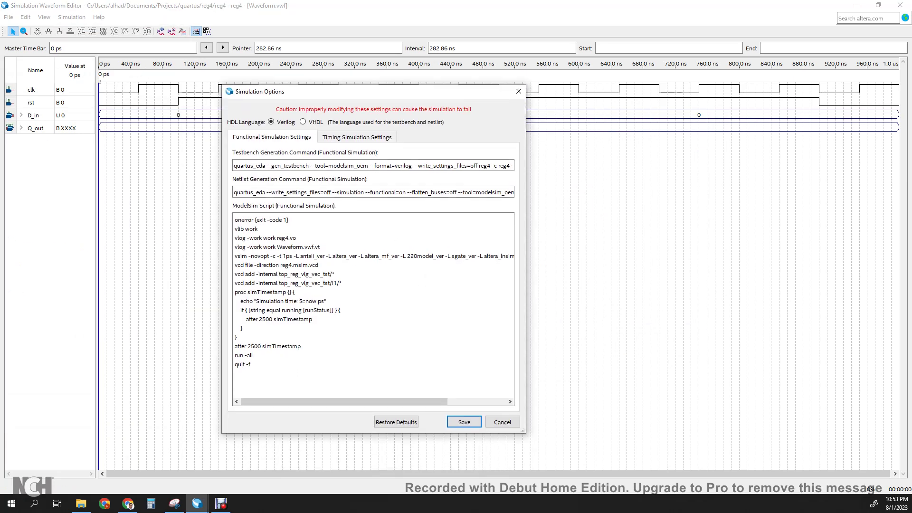
left_click(235, 220)
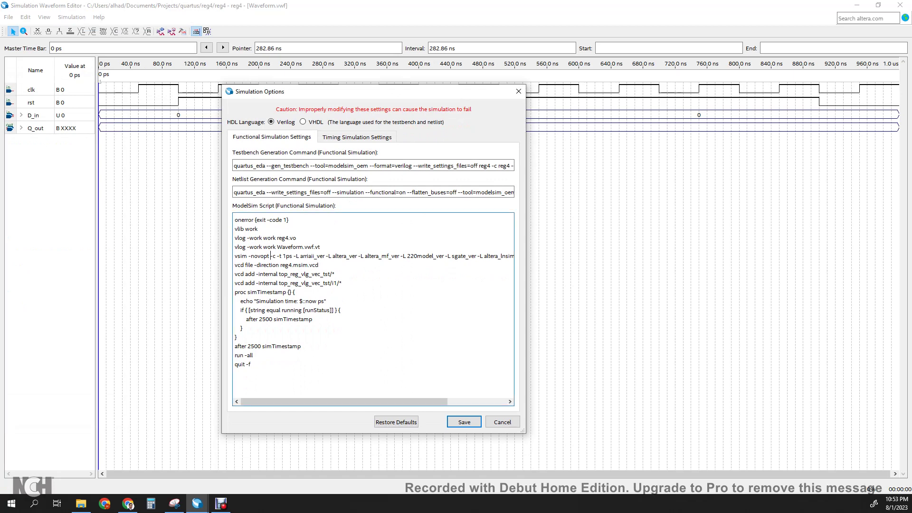
key("BackSpace")
key("BackSpace")
key("BackSpace")
key("BackSpace")
key("BackSpace")
key("BackSpace")
key("BackSpace")
key("BackSpace")
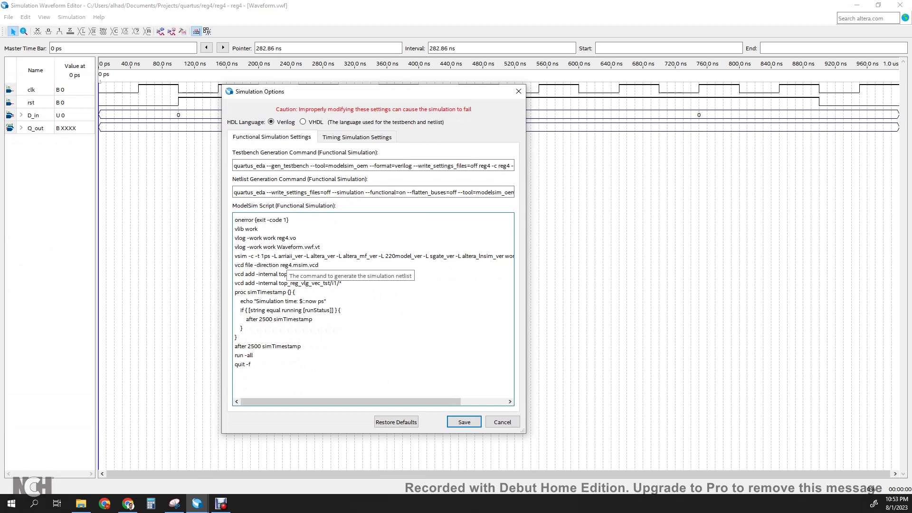
left_click(464, 422)
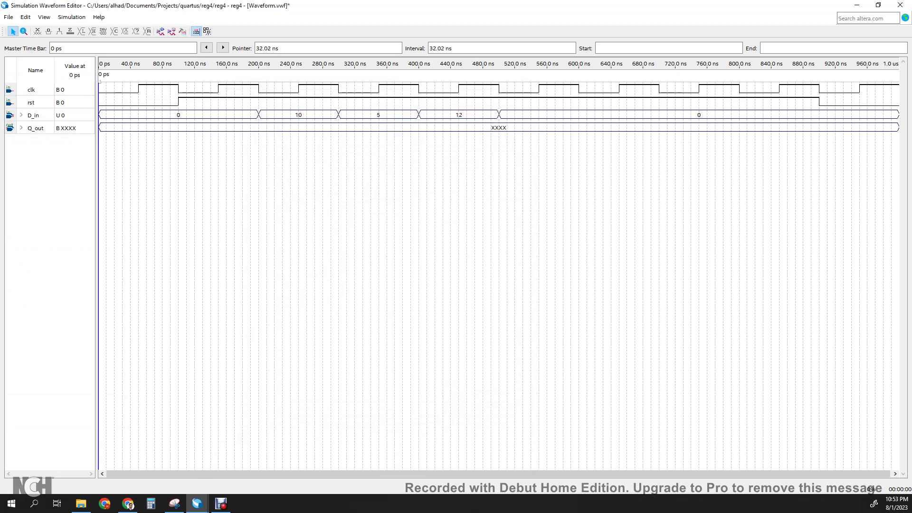
Run the functional simulation again, saving the changes to Waveform.vwf.
left_click(72, 17)
left_click(95, 45)
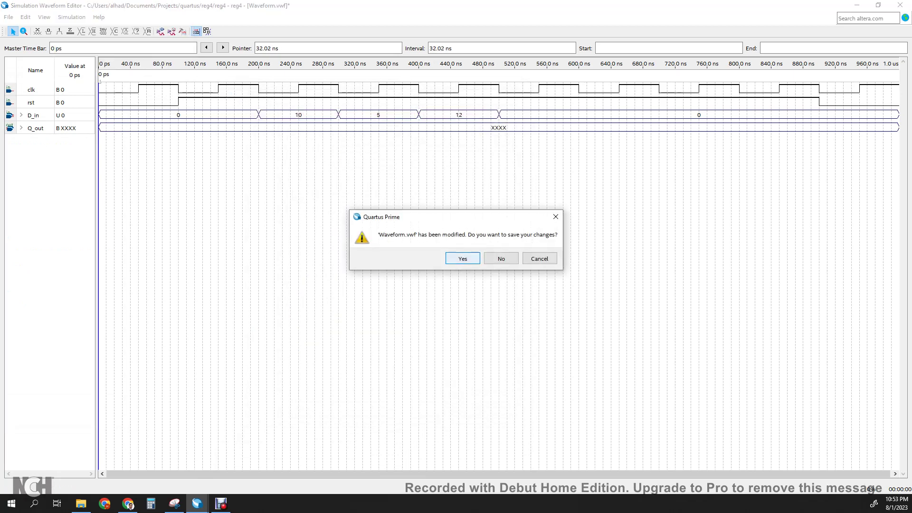
key("Return")
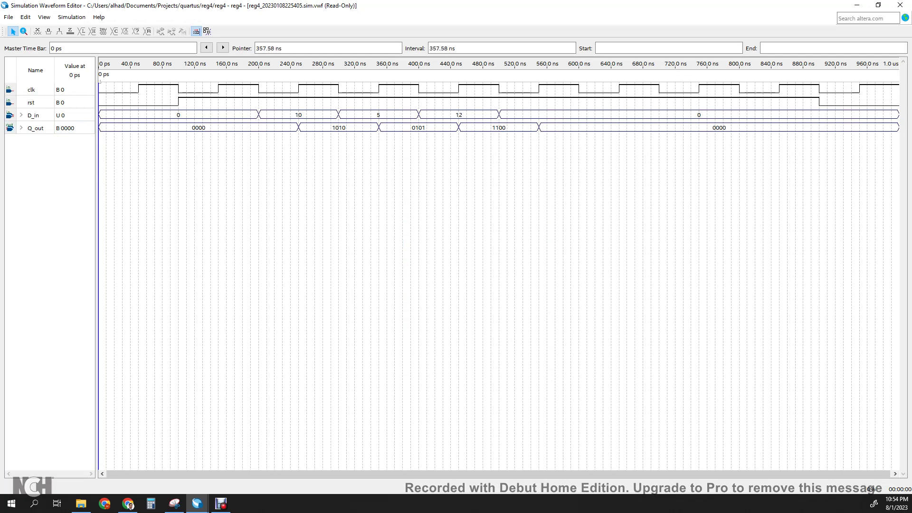
Change the radix of Q_out to Unsigned Decimal in the simulation result.
left_click(36, 128)
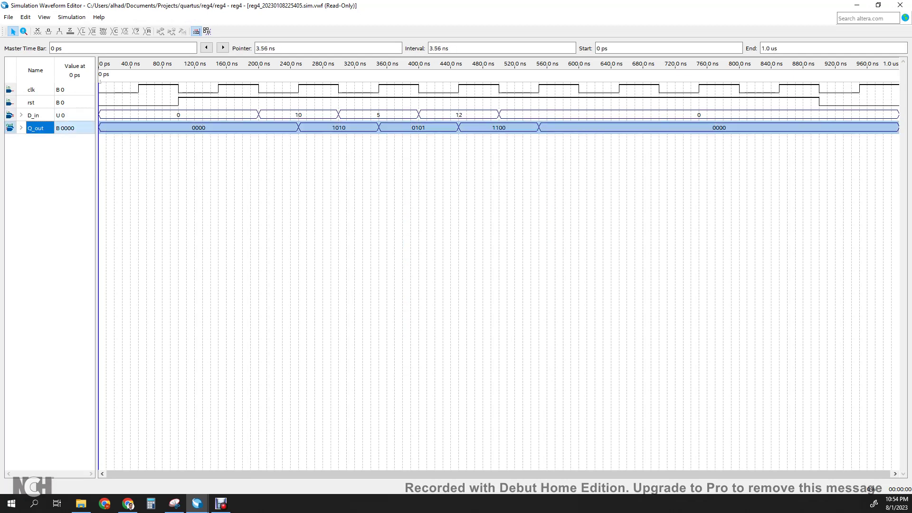
right_click(47, 129)
mouse_move(95, 185)
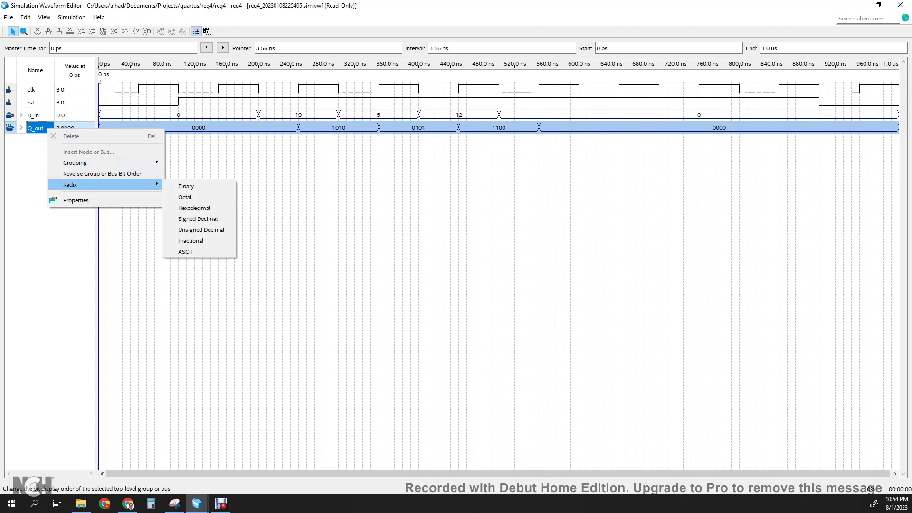
left_click(201, 230)
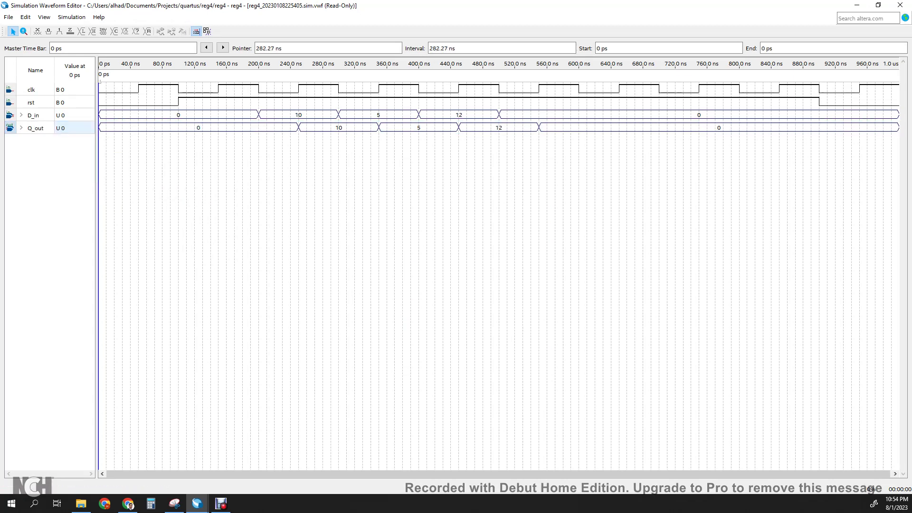